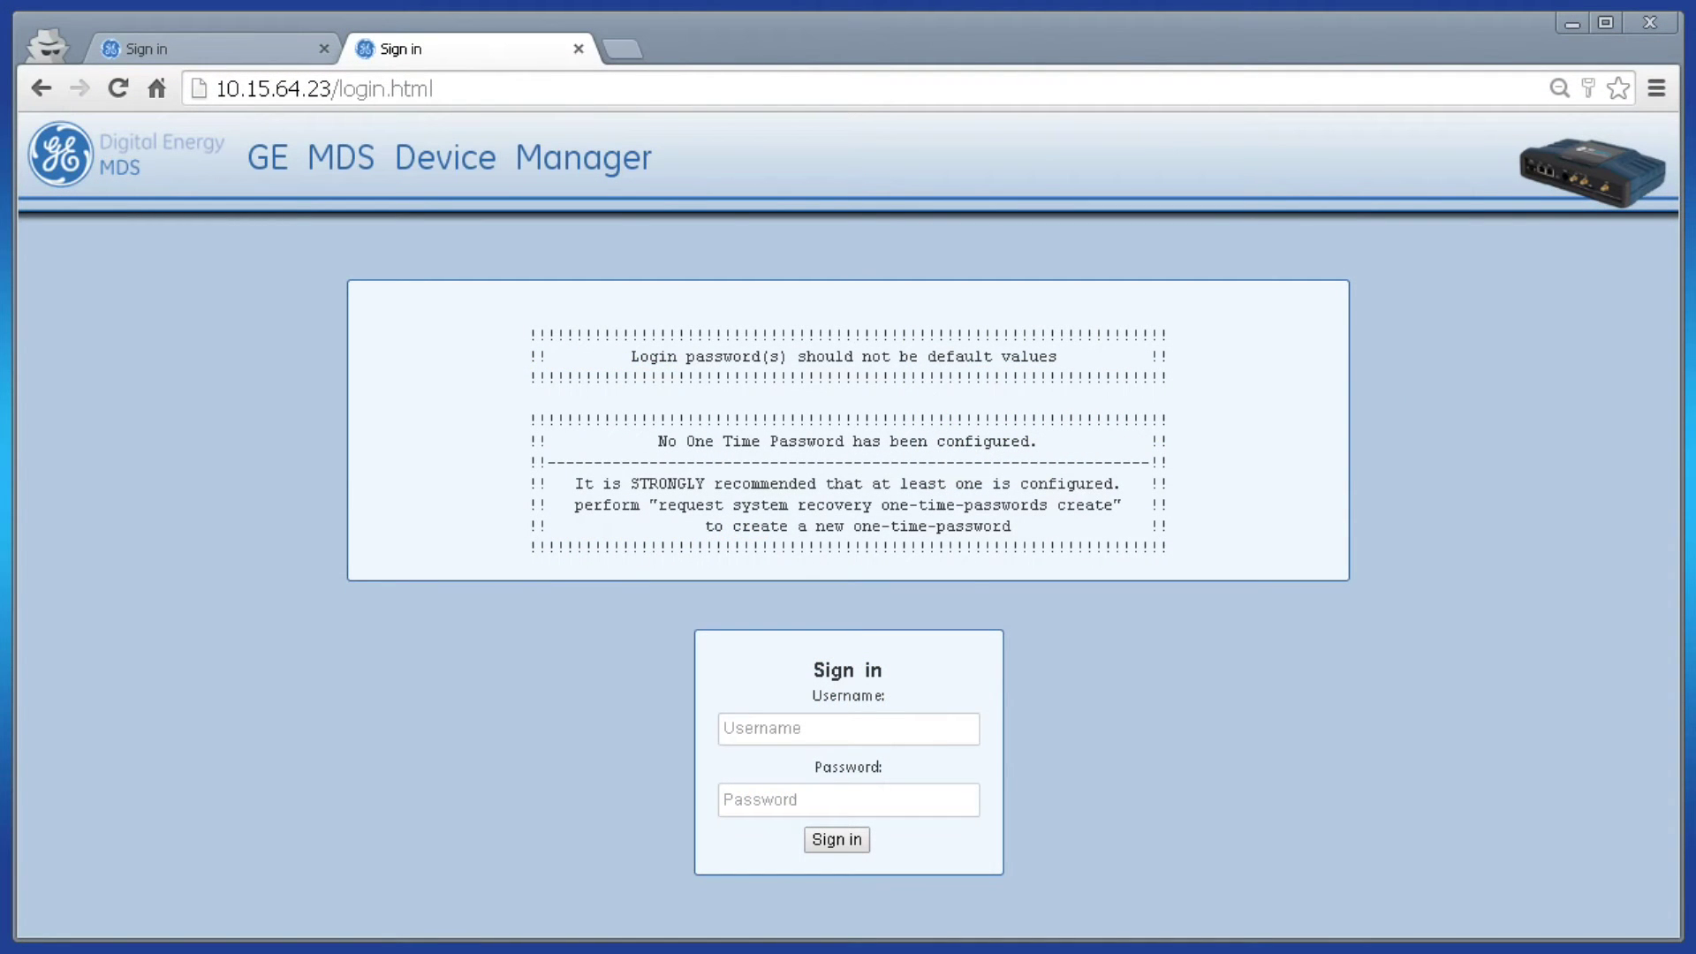
- Sign in to GE MDS Device Manager with the administrator username and password
key(Tab)
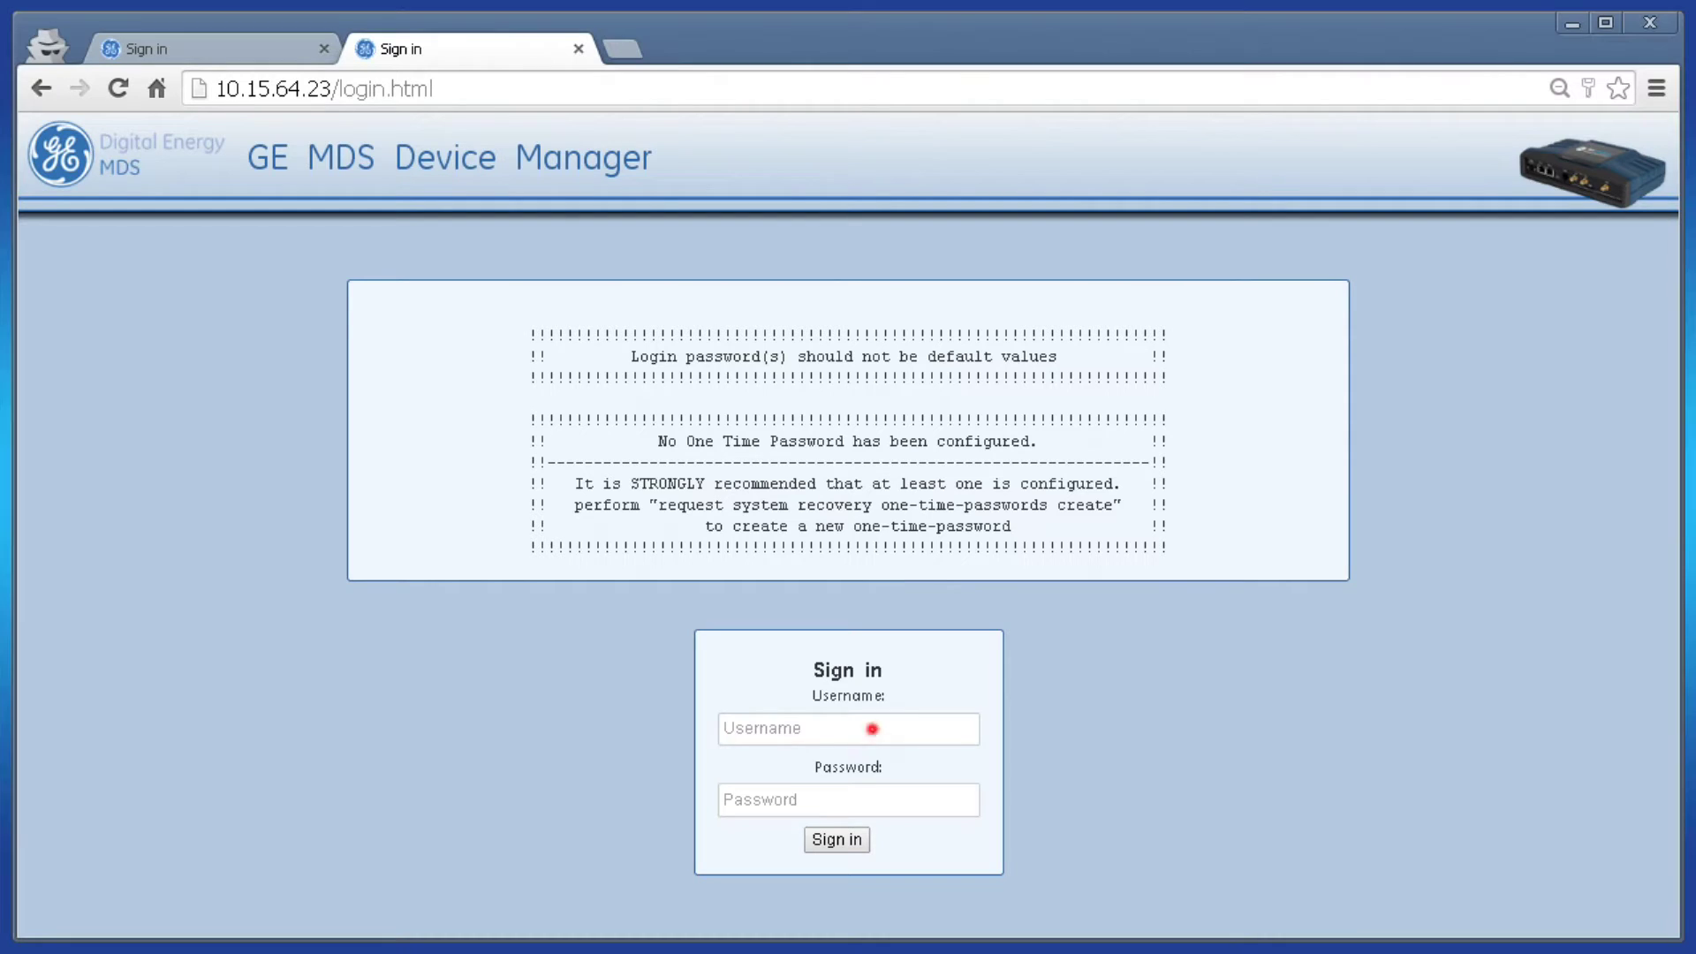
text(admin)
key(Tab)
text(admin)
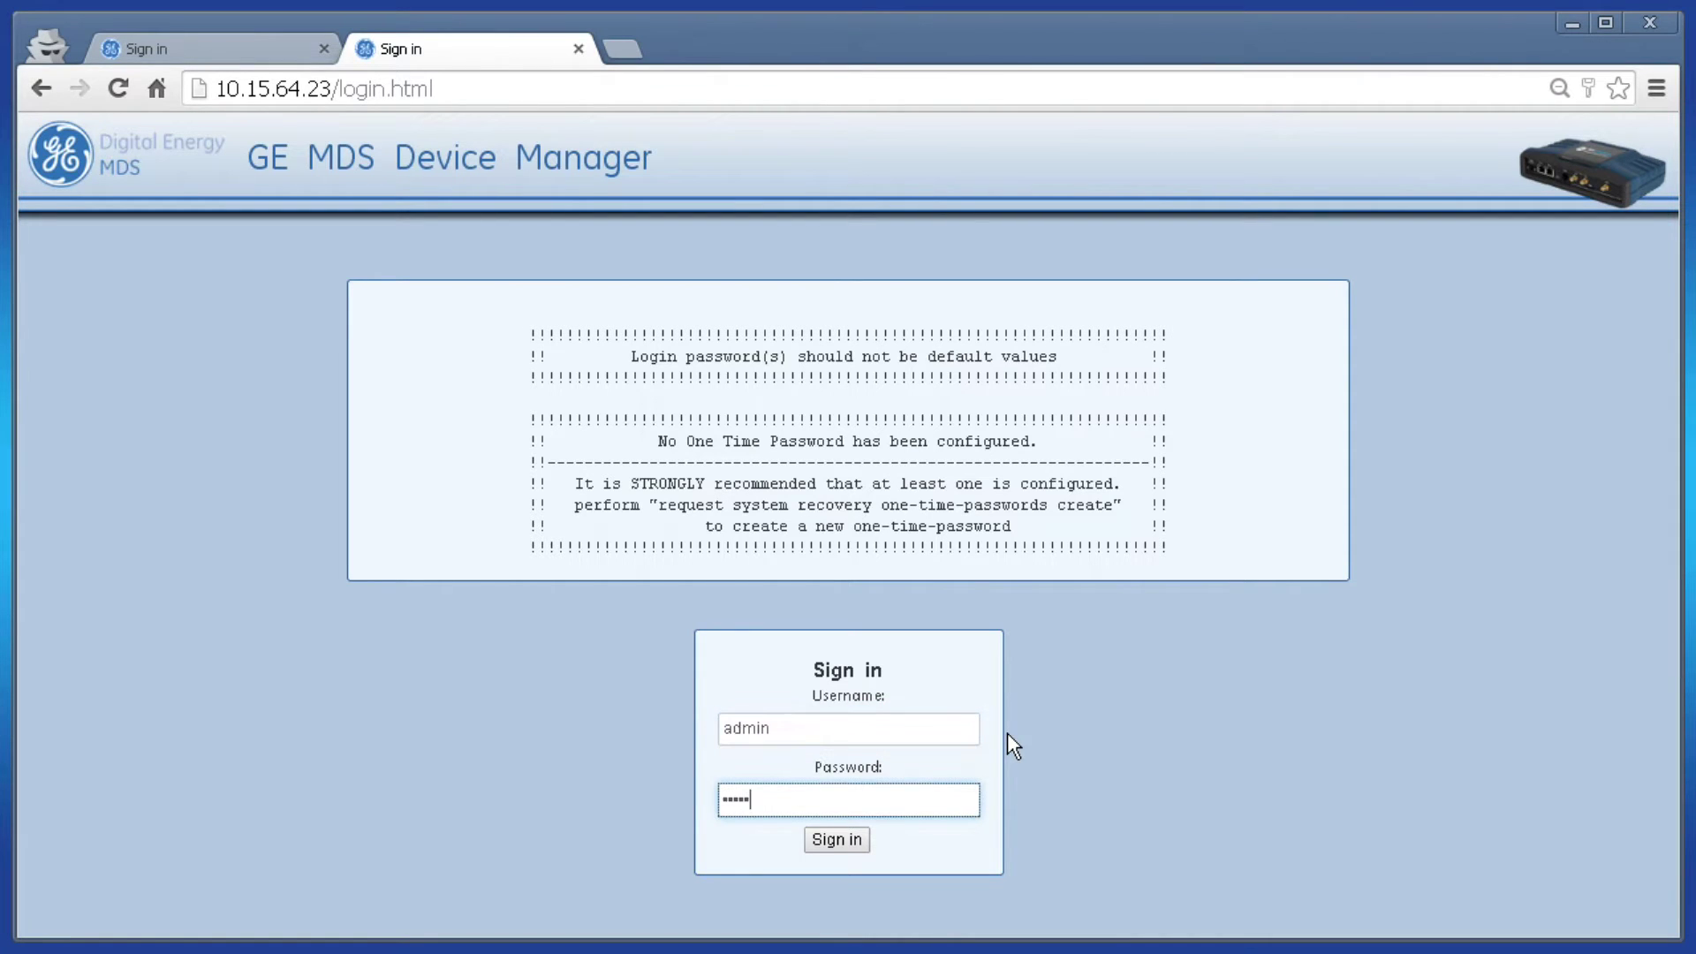
key(Return)
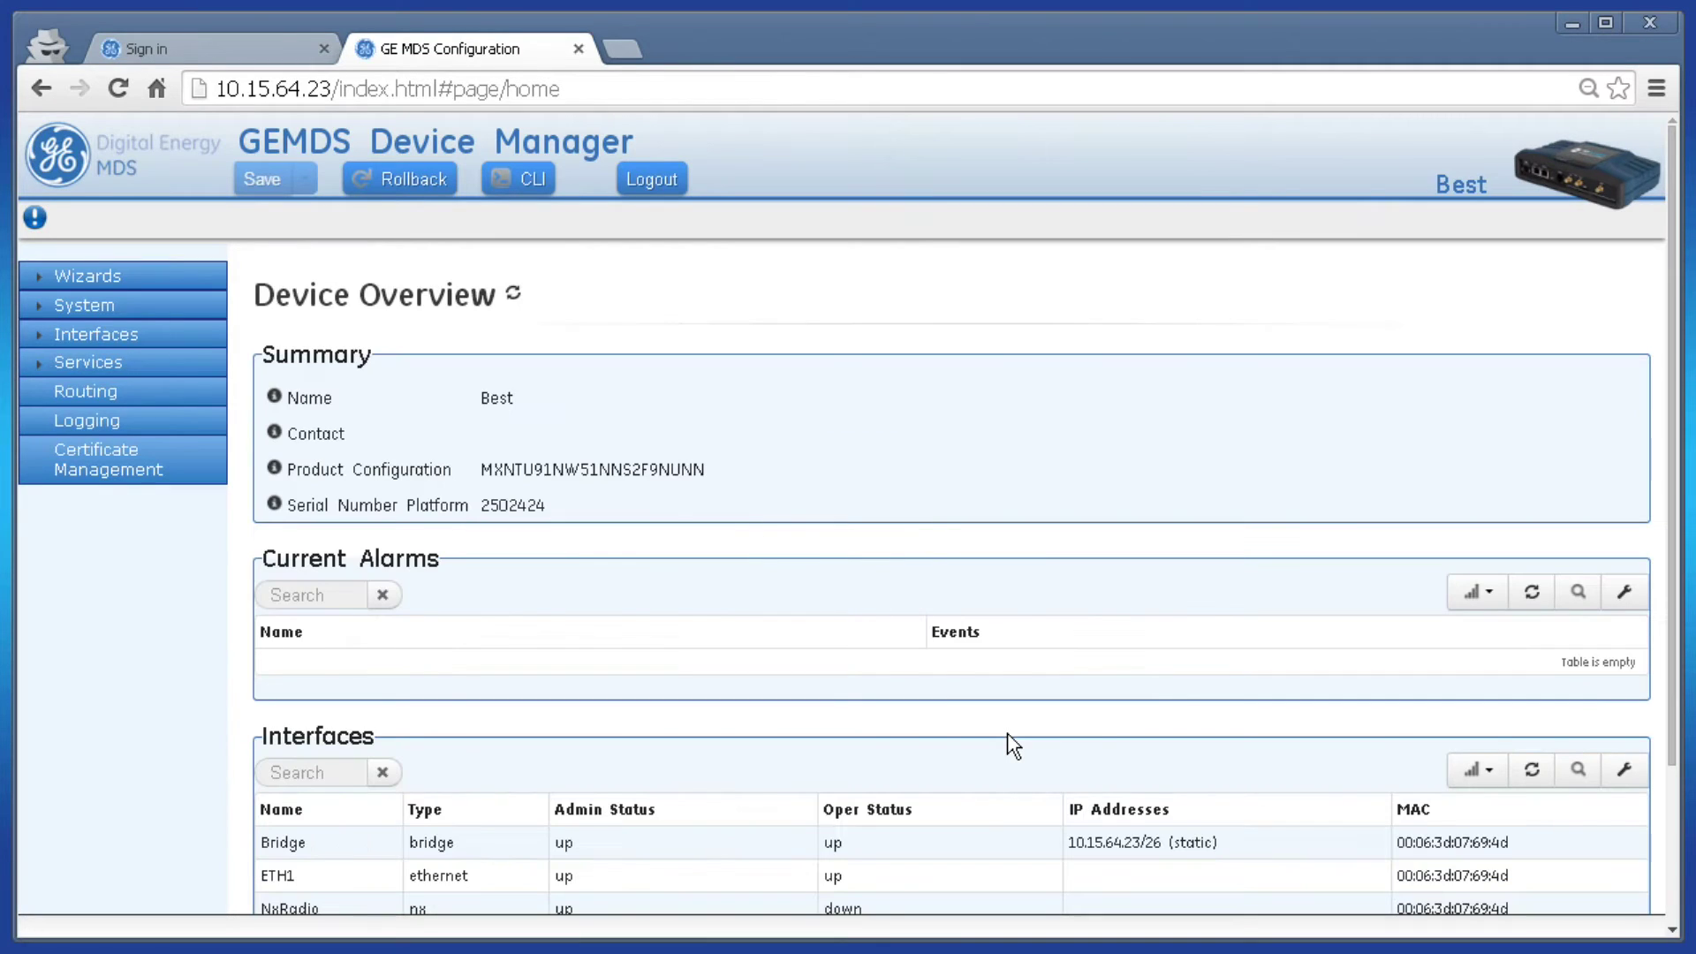
- Open the NxRadio interface's Basic Config and expand its Nx Radio settings
click(83, 334)
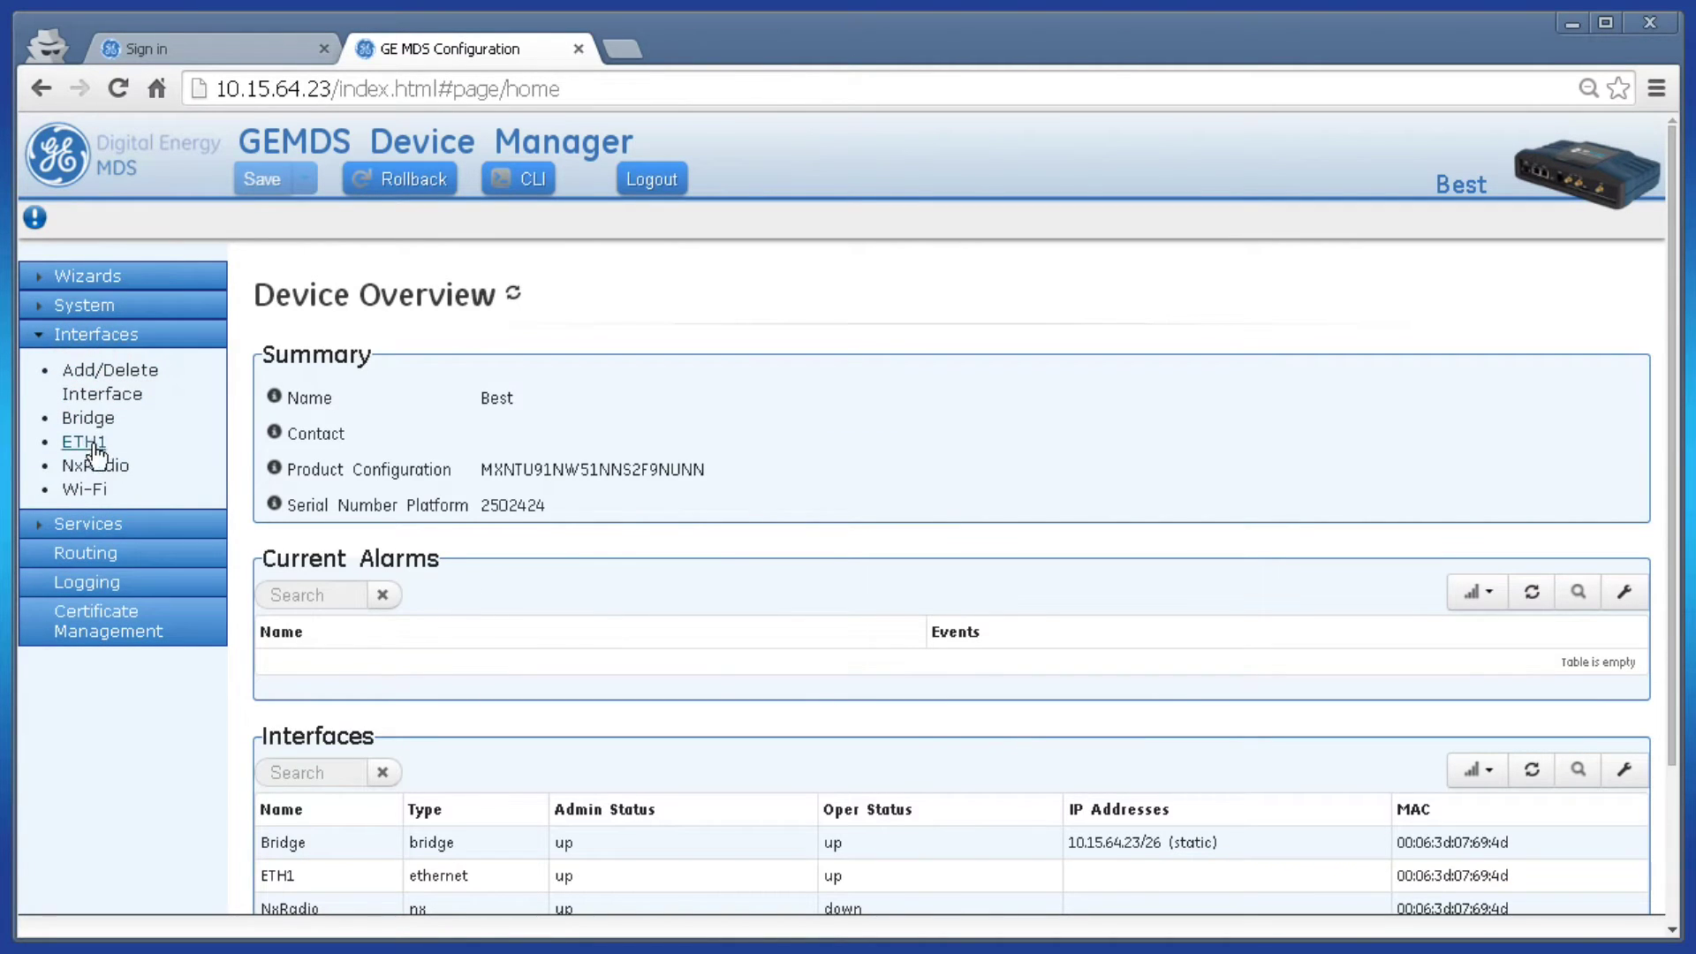
click(99, 466)
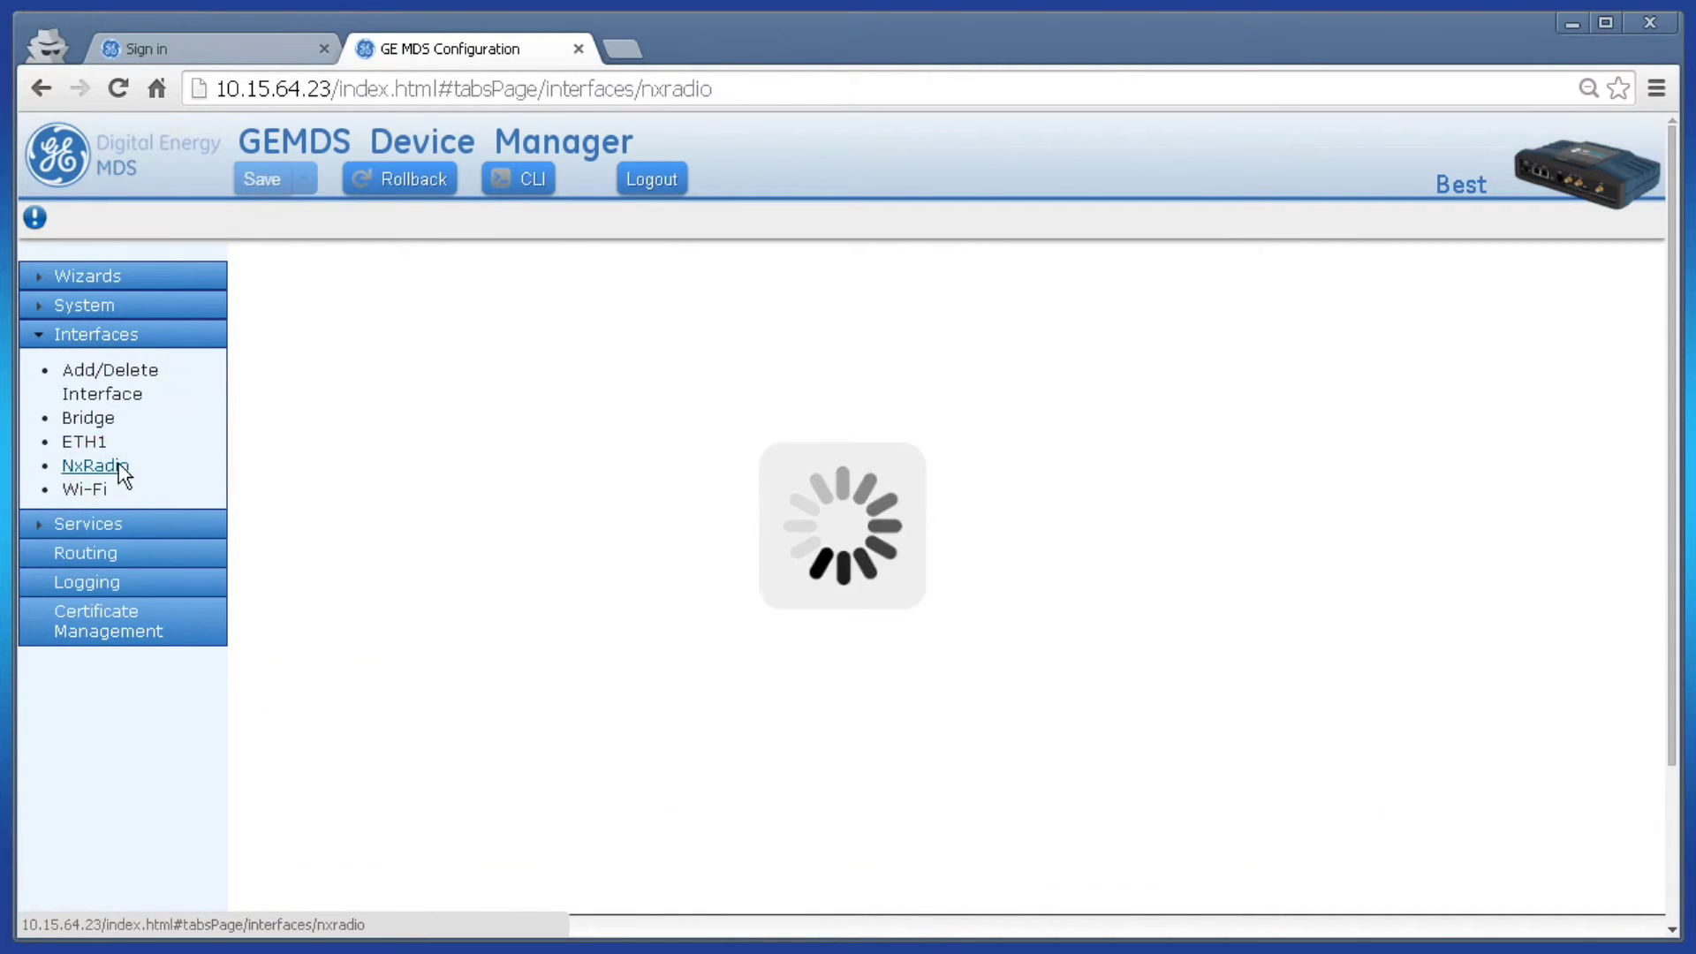
click(407, 333)
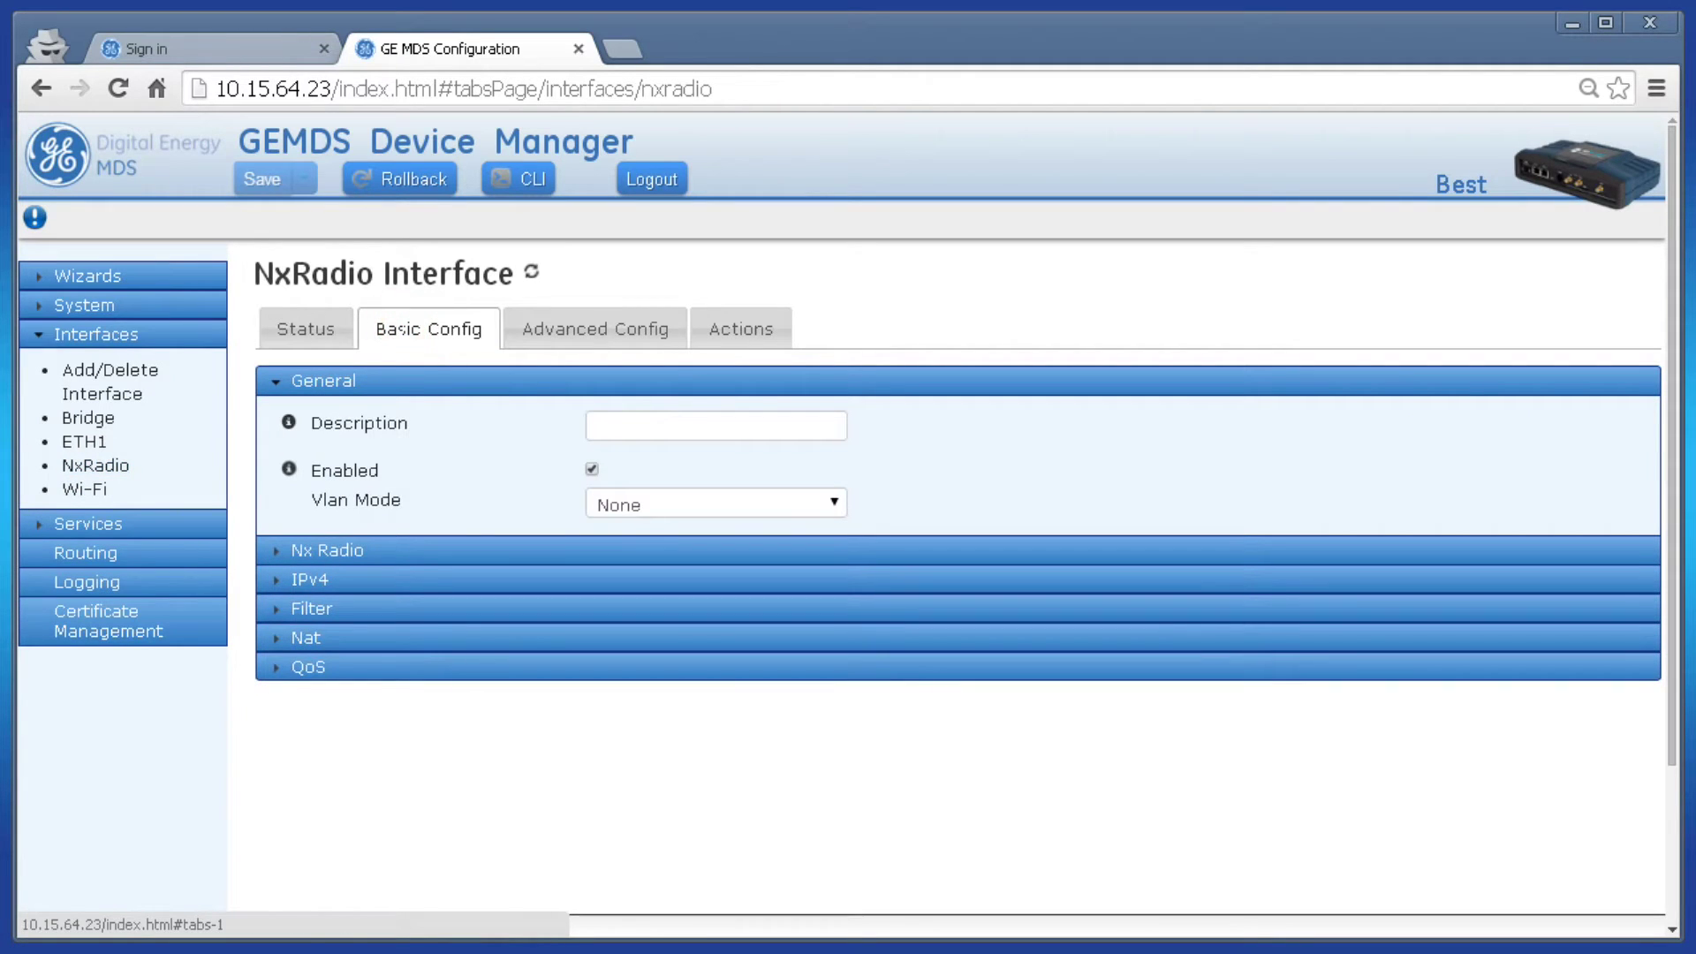
click(384, 553)
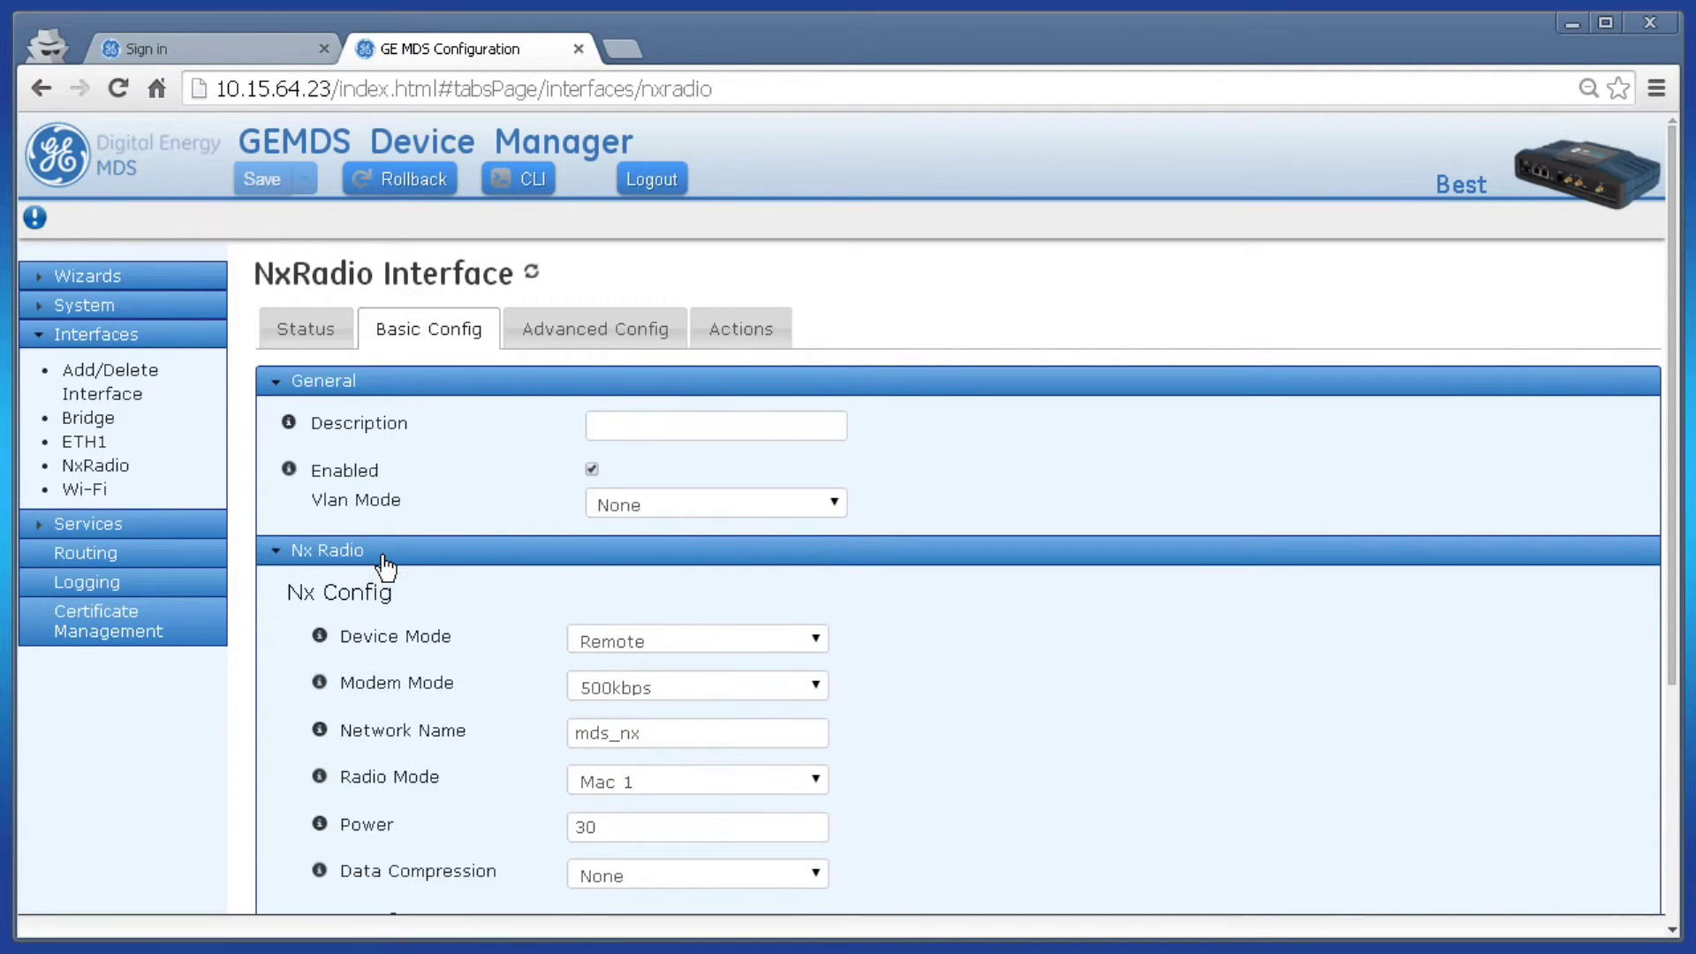
- Look over the Nx Config and Security fields (Mac 1, power 30, no security), then list the Modem Mode rates
middle_click(887, 678)
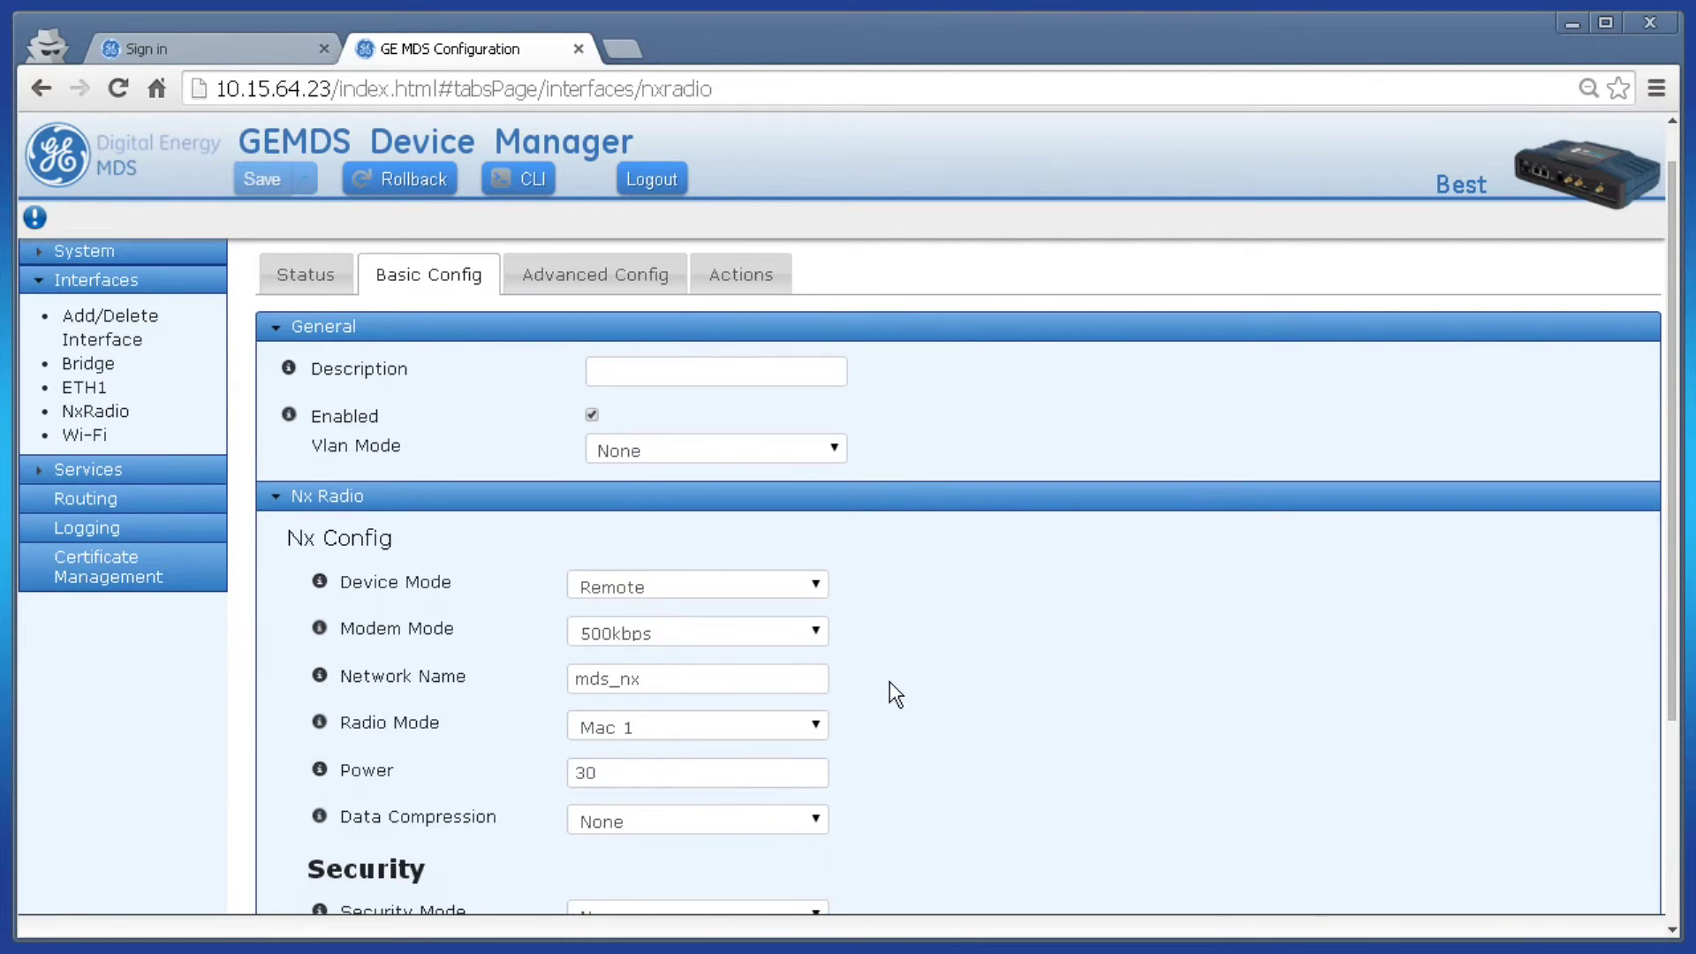
click(823, 634)
scroll(882, 697, down, 3)
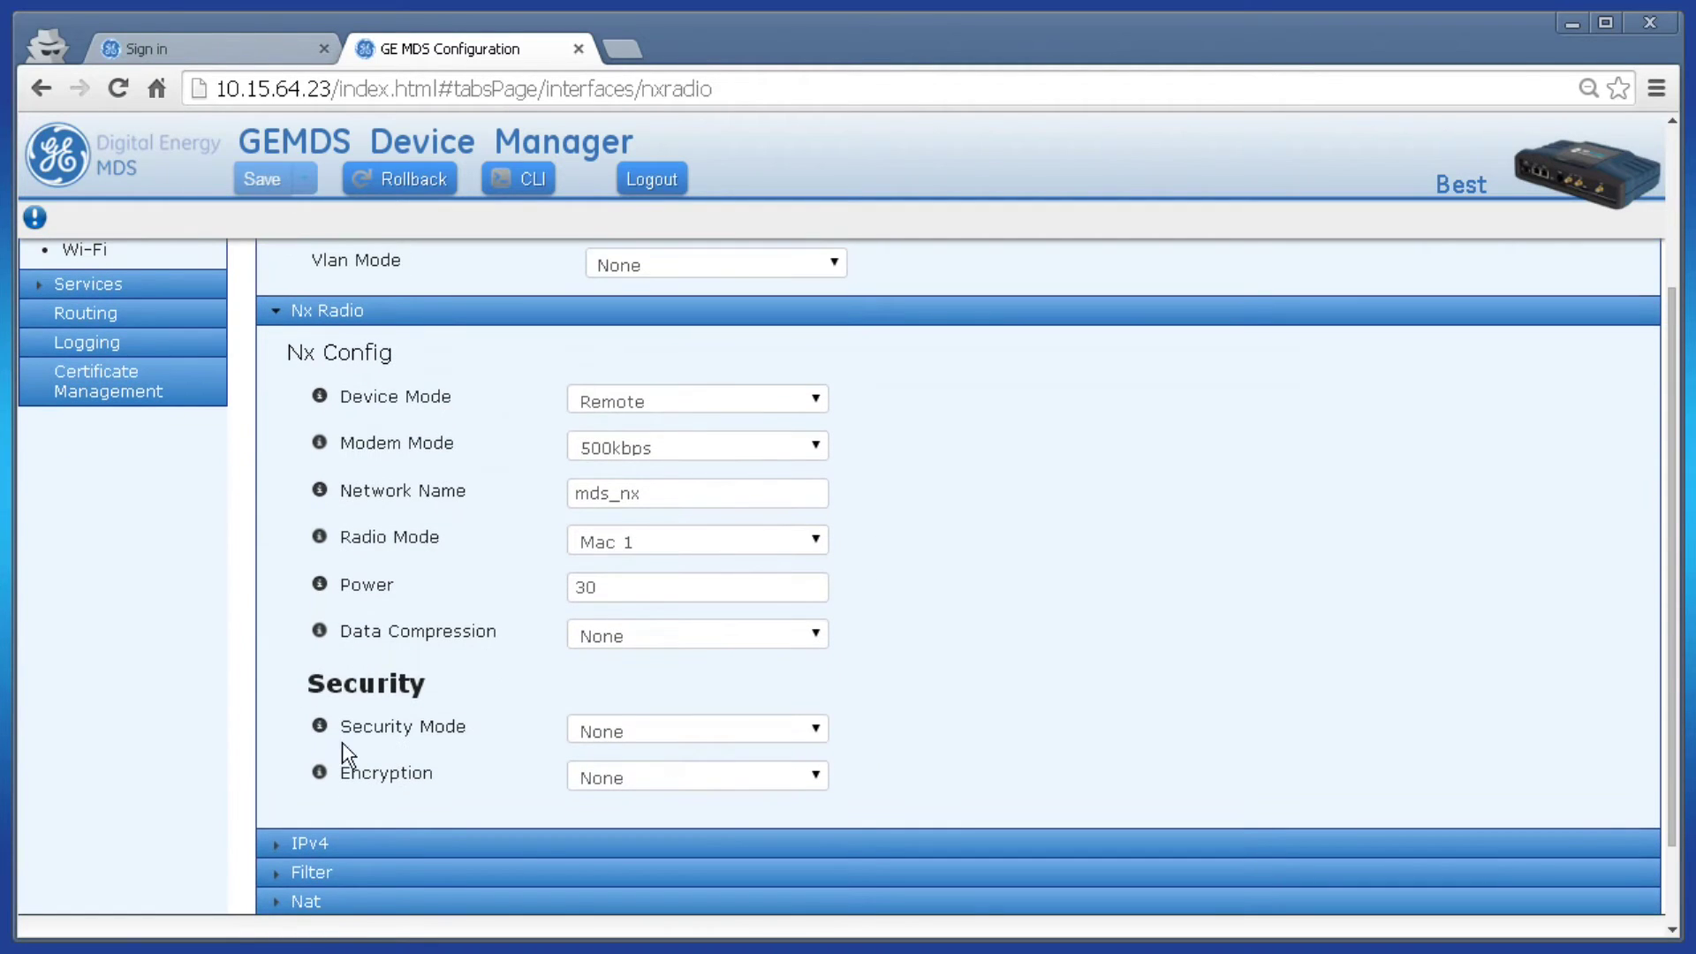
scroll(887, 769, up, 3)
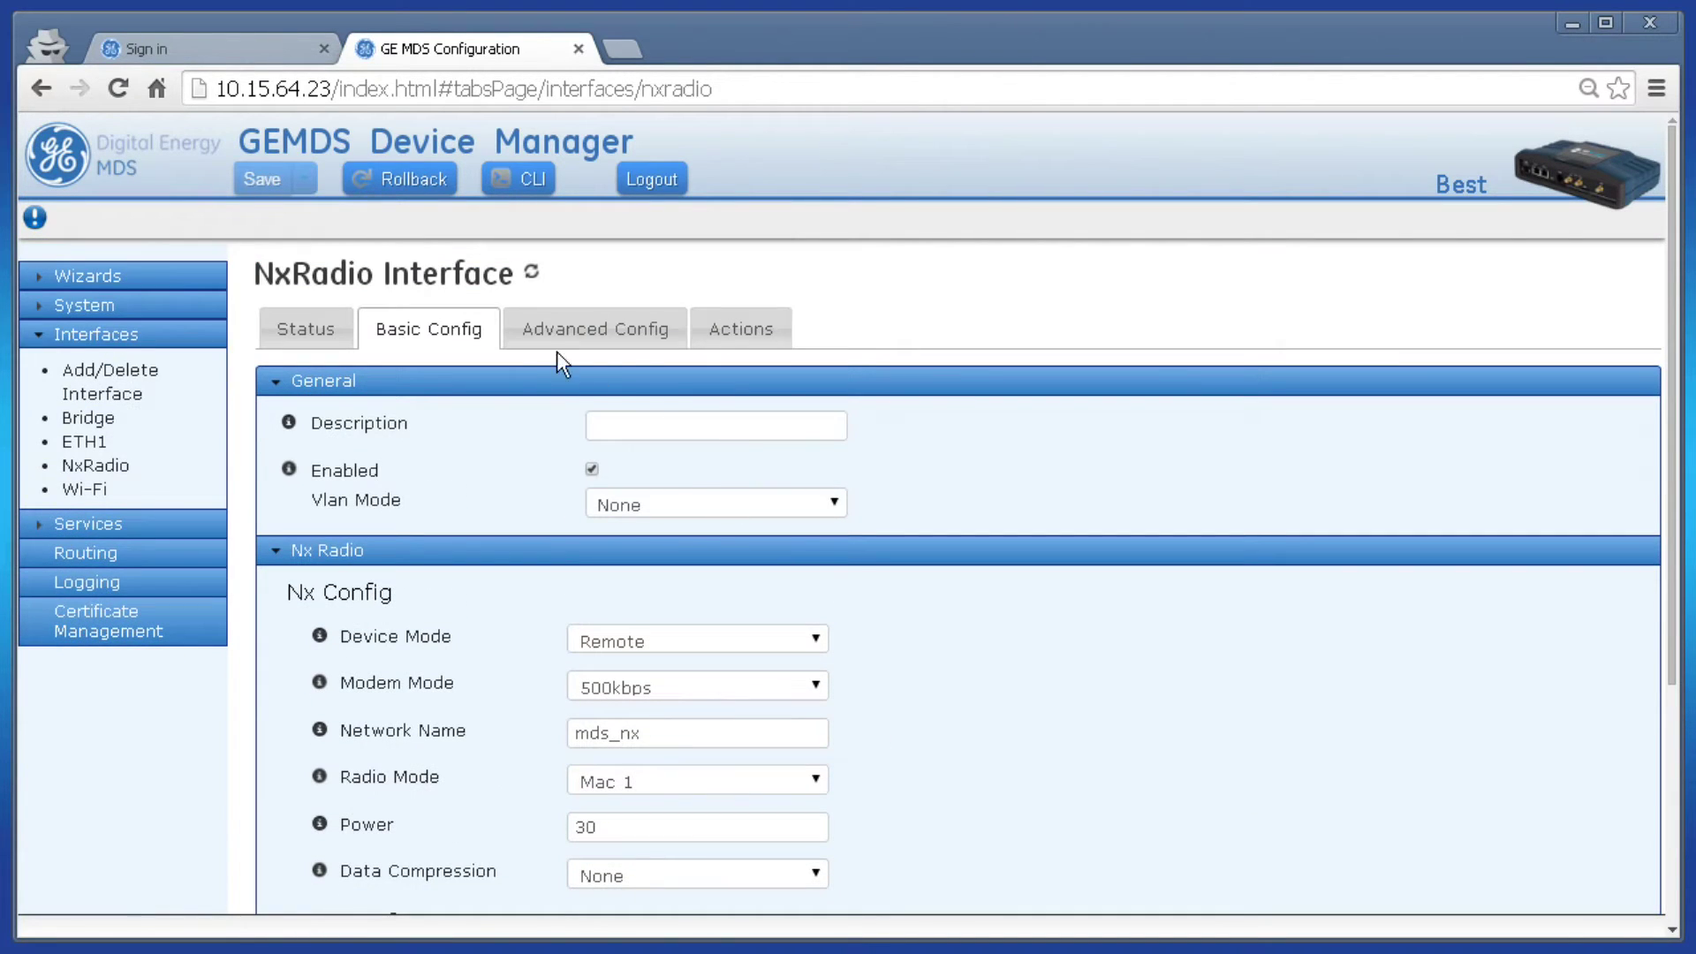
scroll(933, 706, down, 2)
middle_click(938, 638)
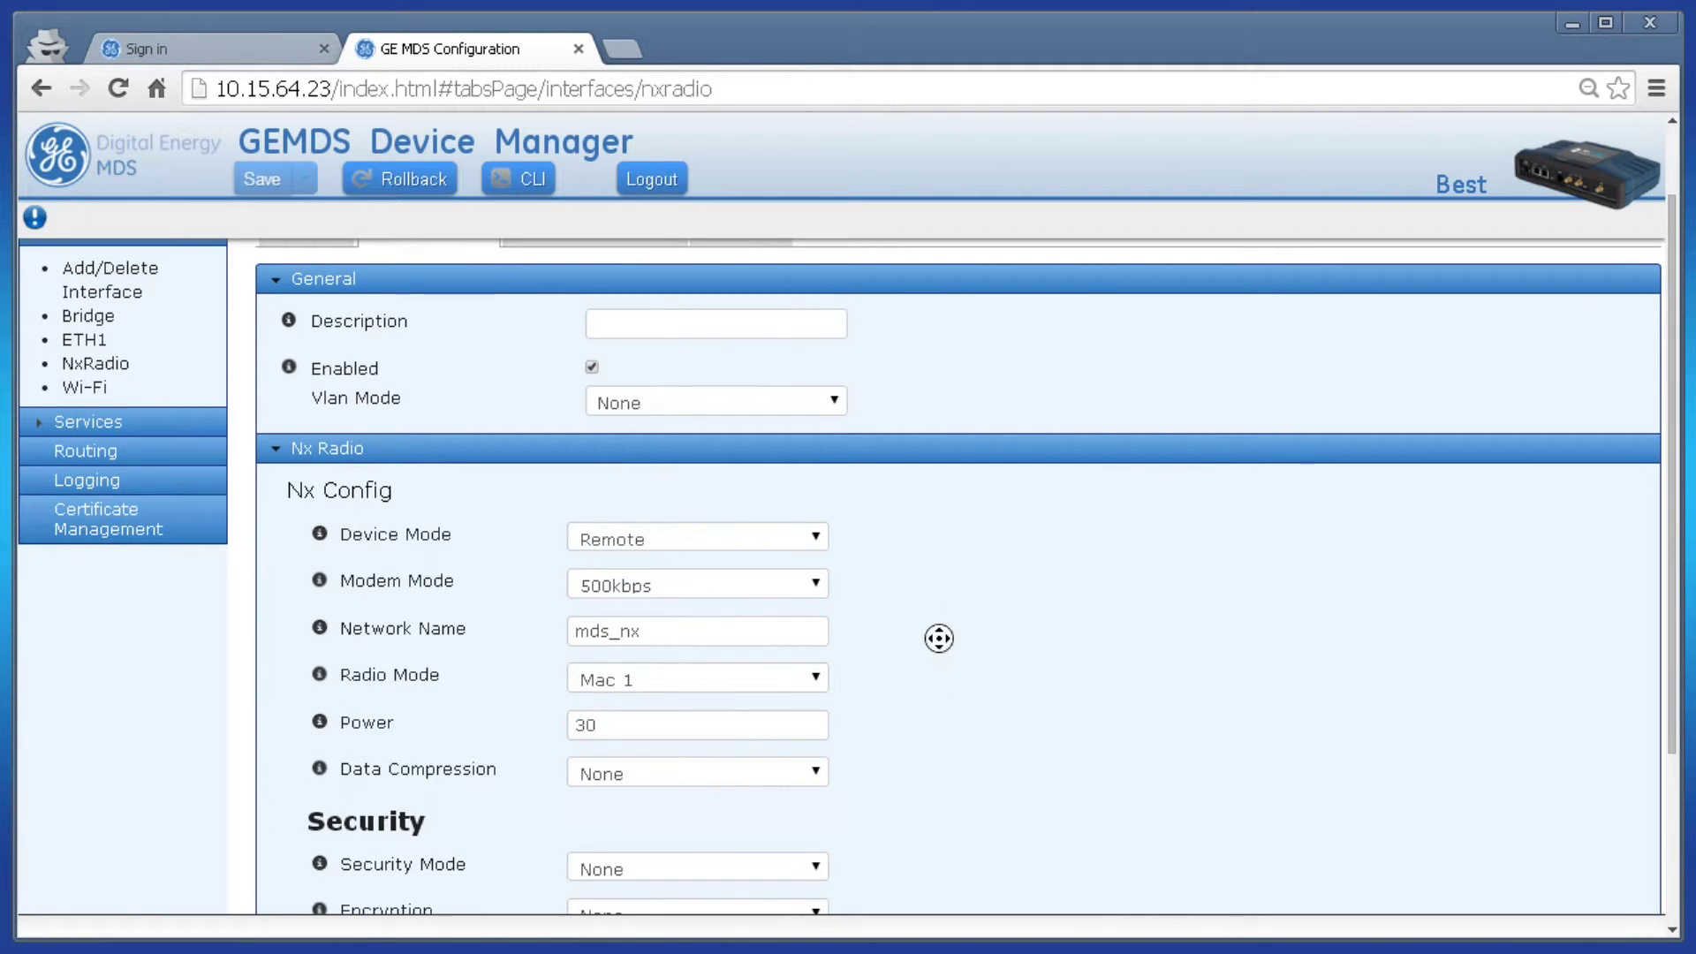
middle_click(935, 684)
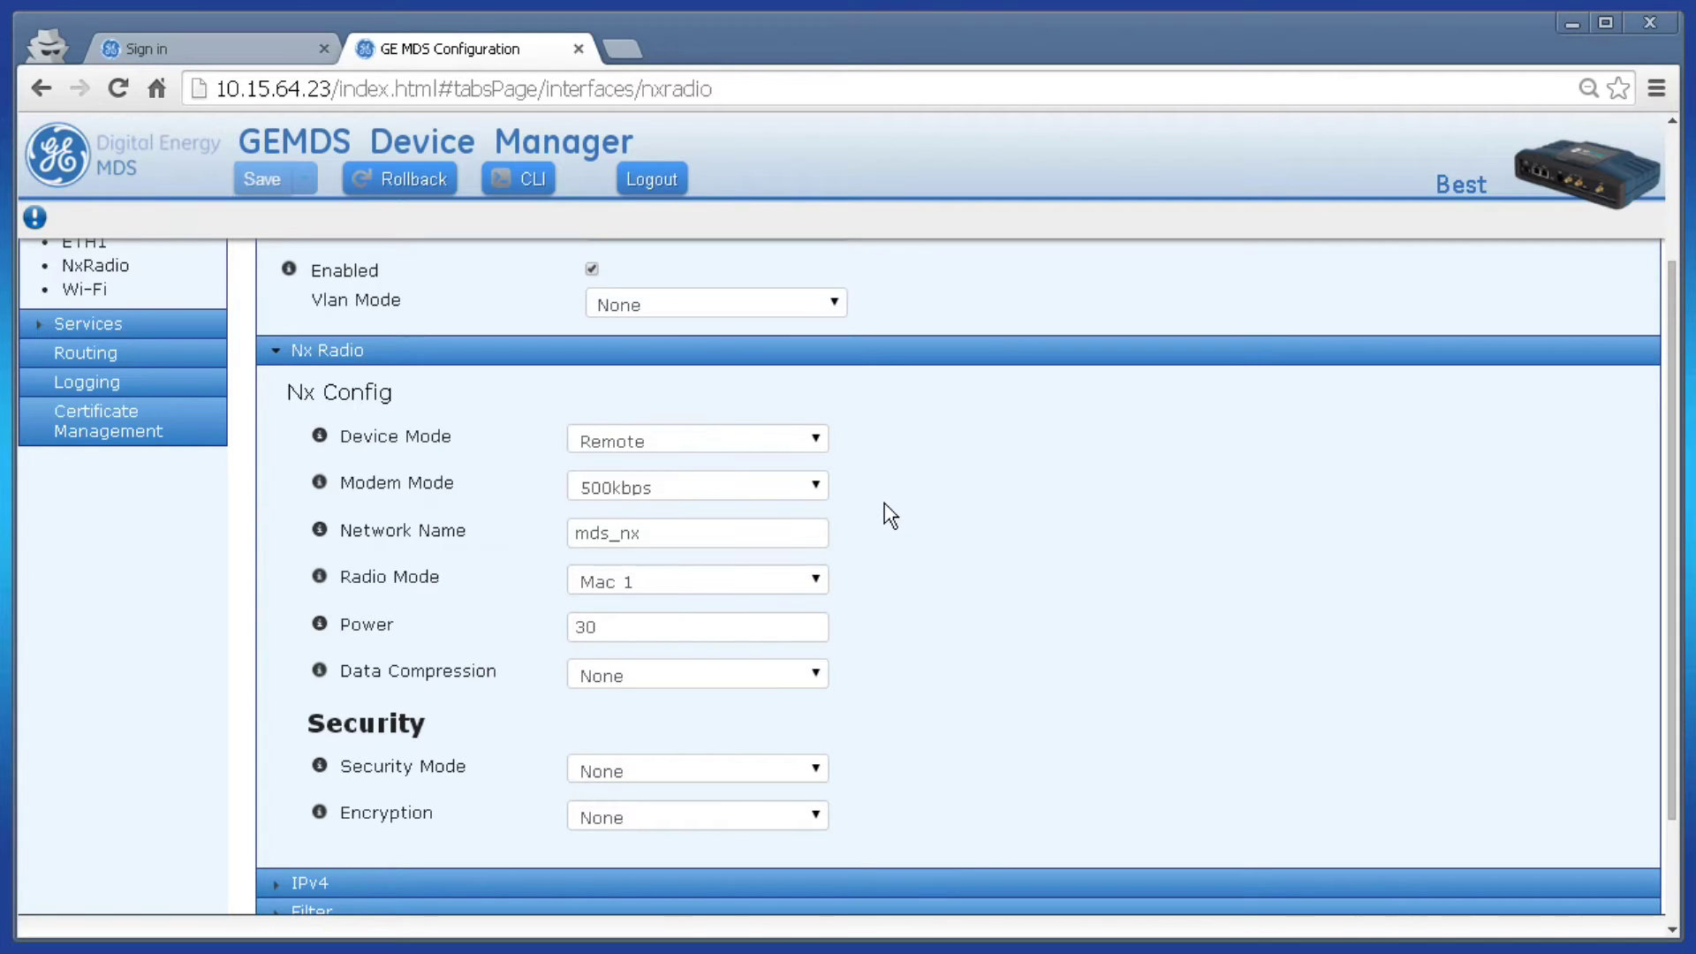
click(816, 489)
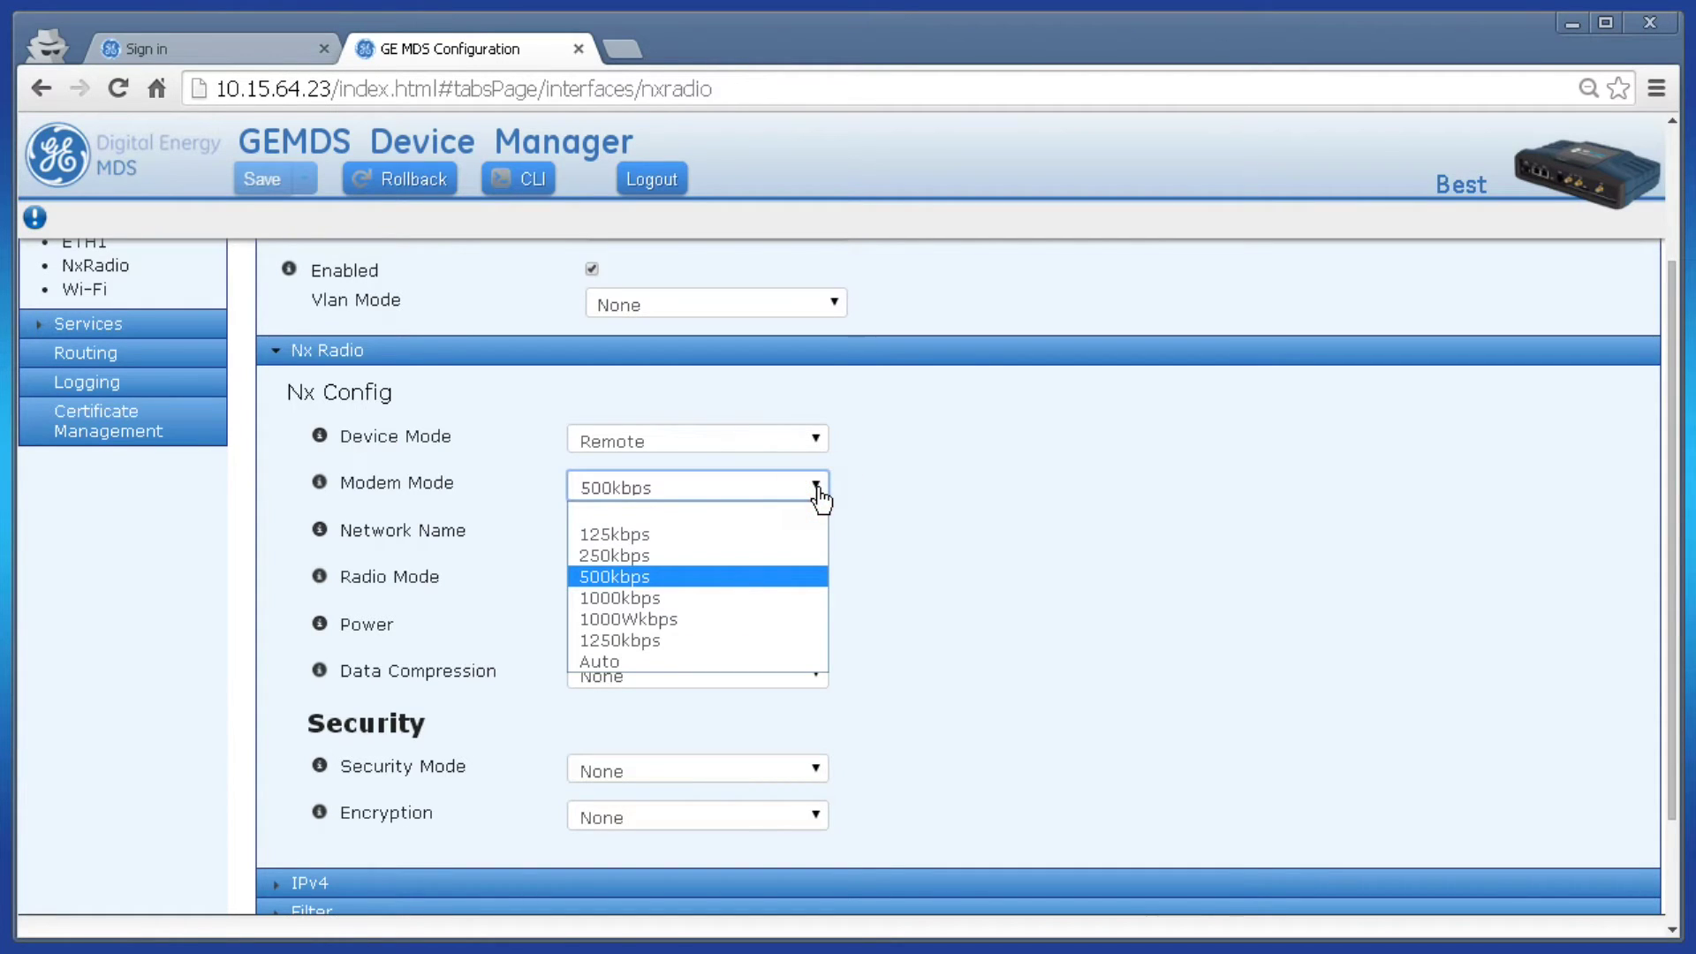
- Set the modem rate to 1250kbps and rename the network from mds_nx to somethingunique
click(678, 639)
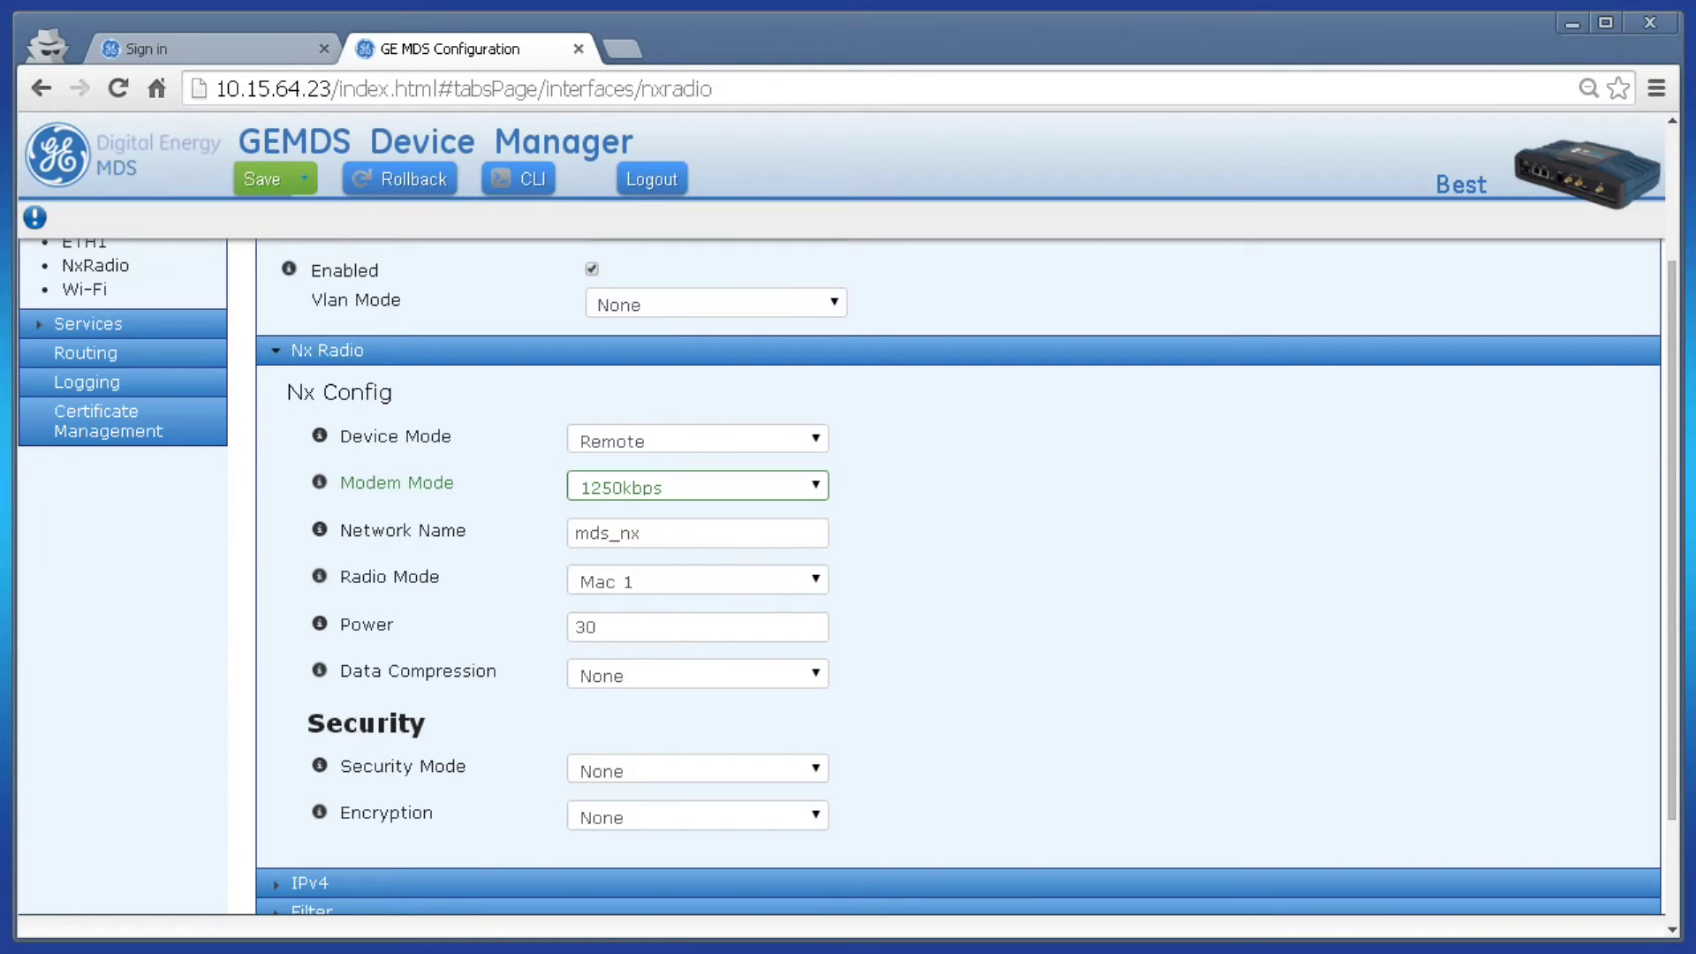
double_click(662, 533)
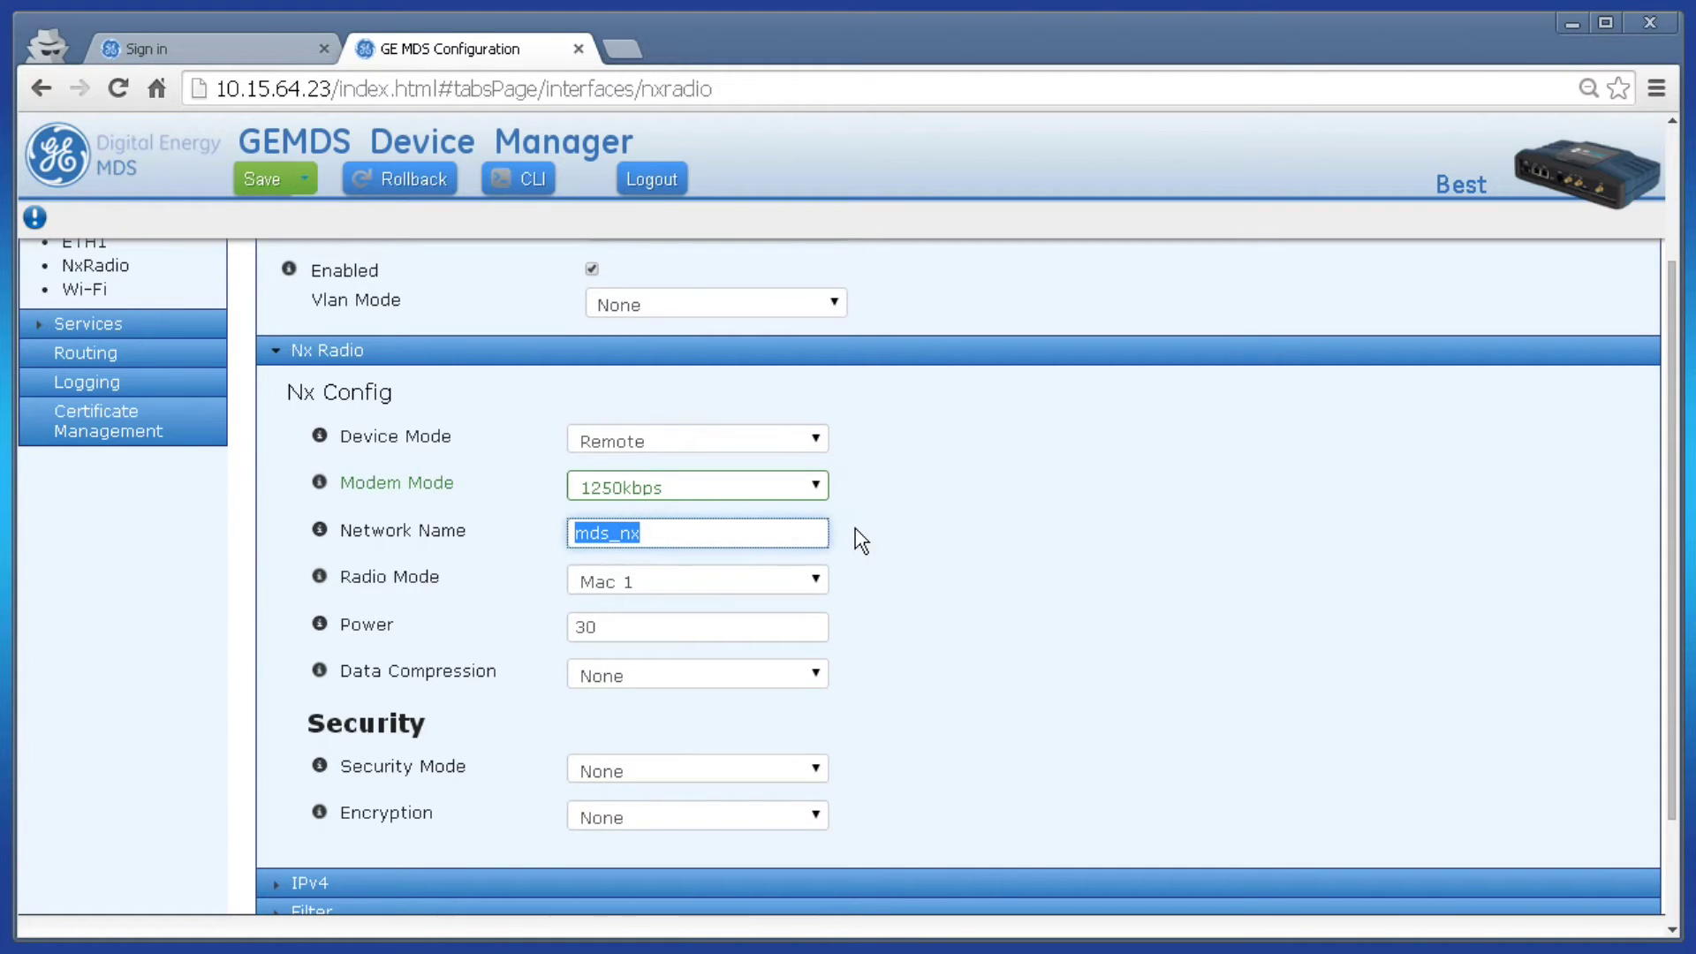
text(somethinguni)
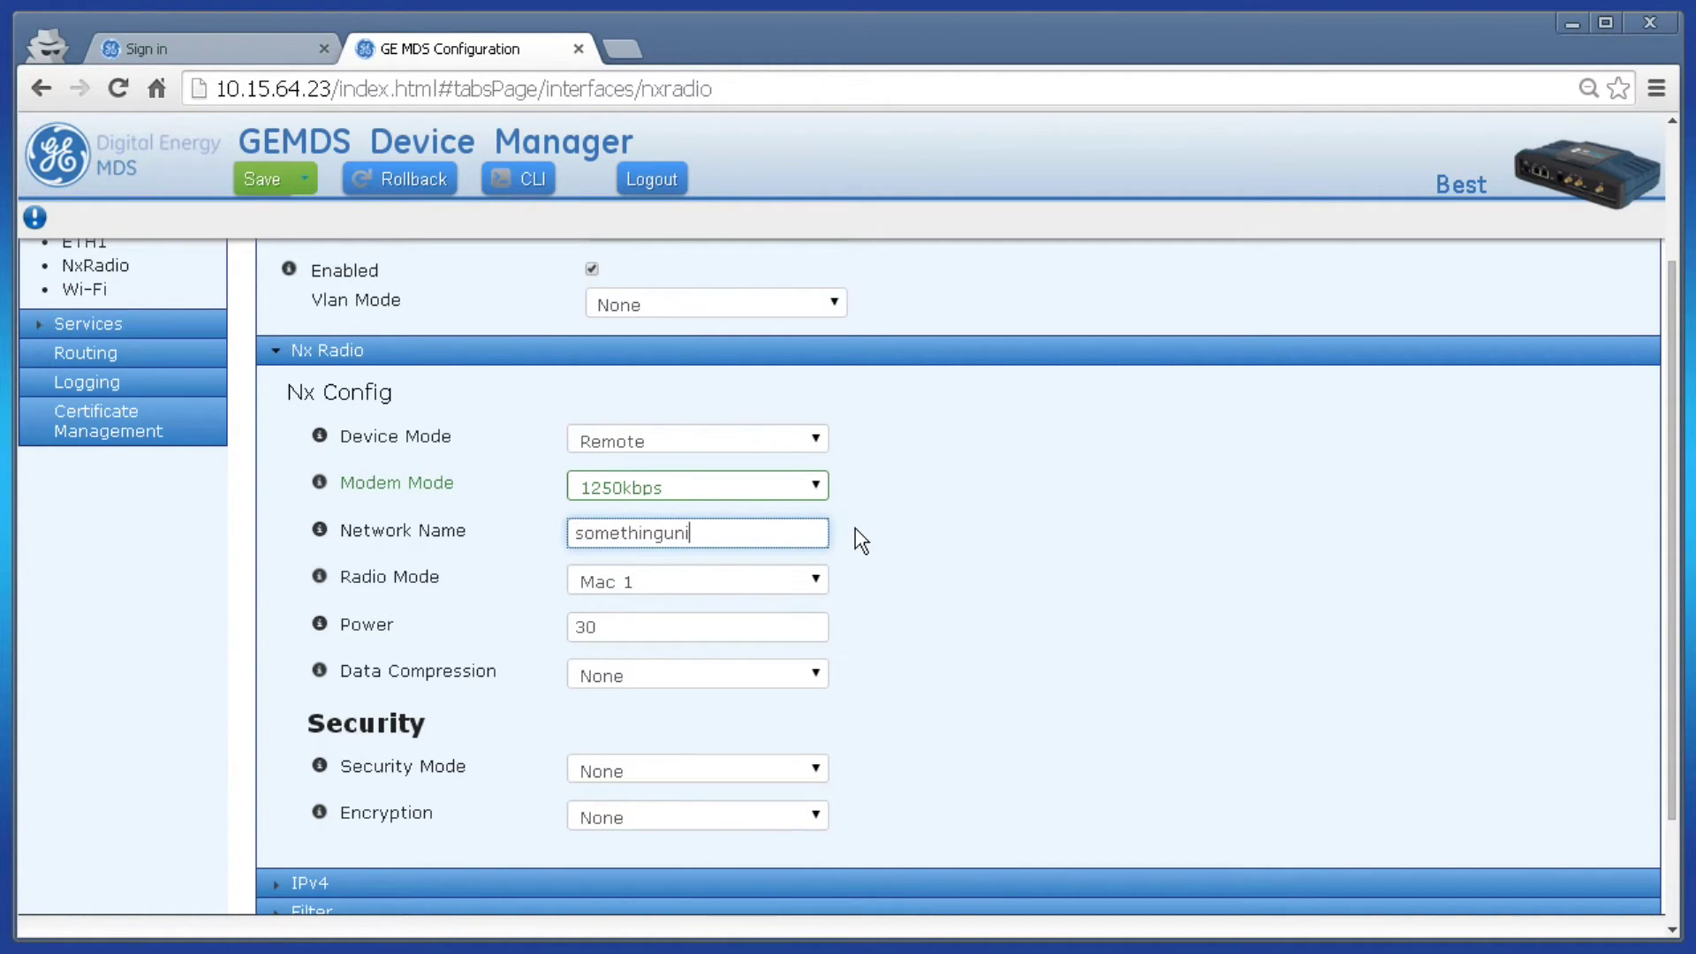
text(que)
click(855, 529)
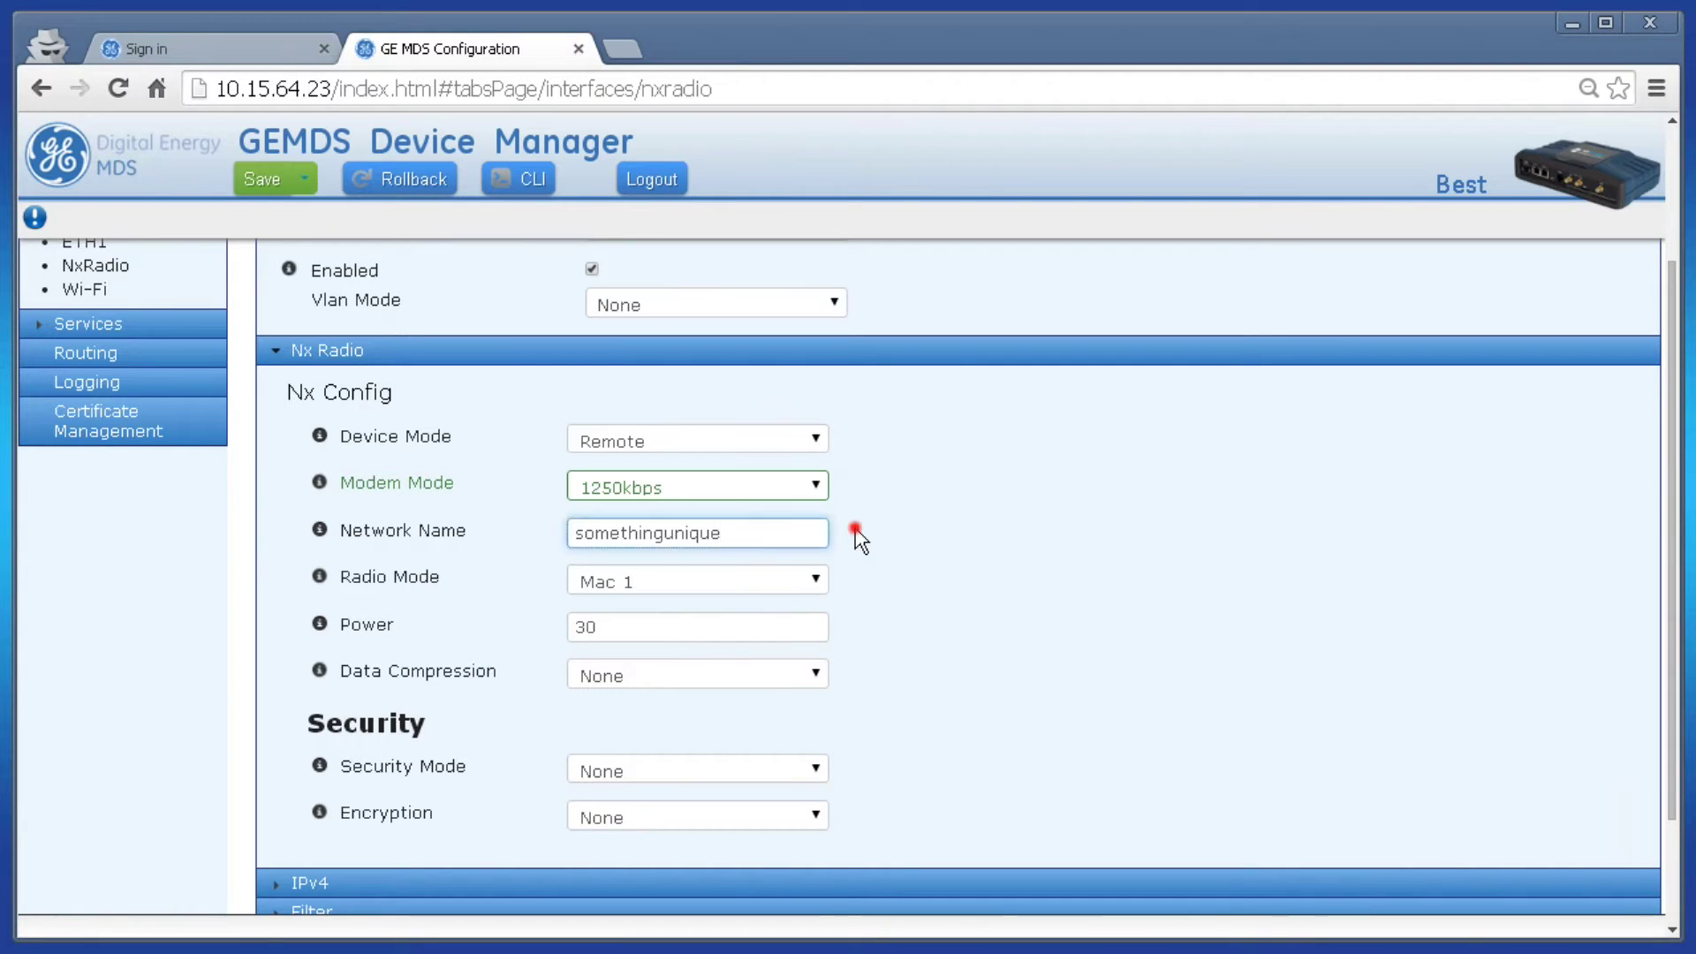
- Apply Psk security with Aes 256 Ccm encryption and a passphrase, then save and confirm
click(788, 770)
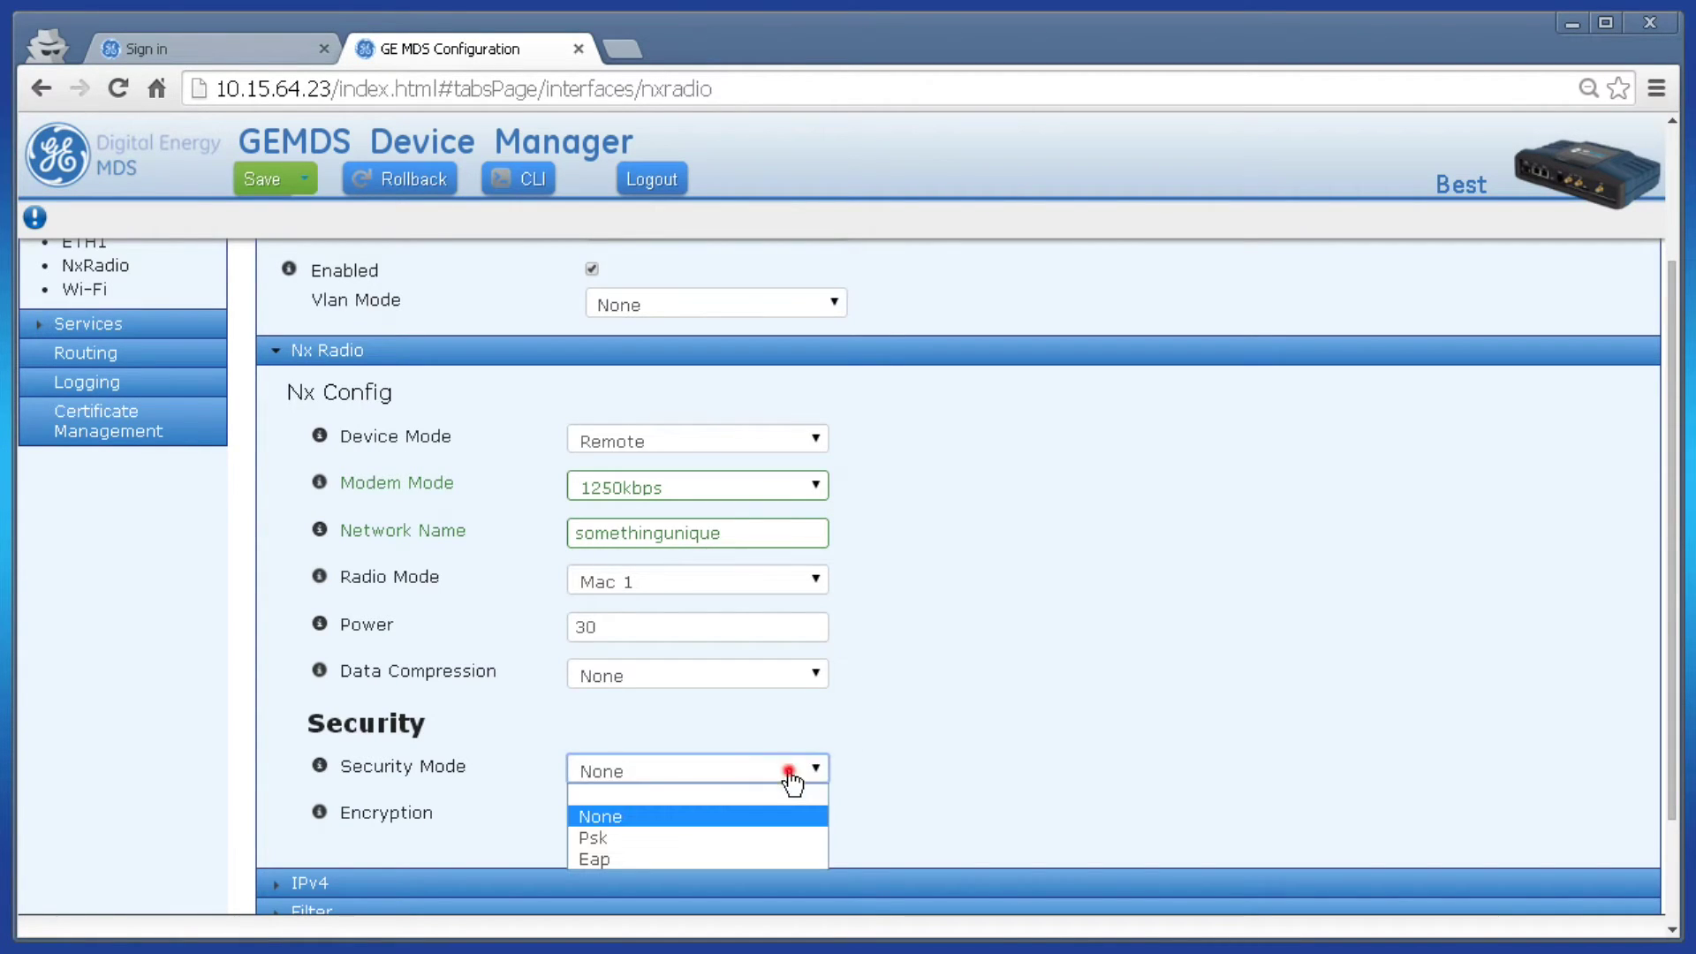
click(770, 835)
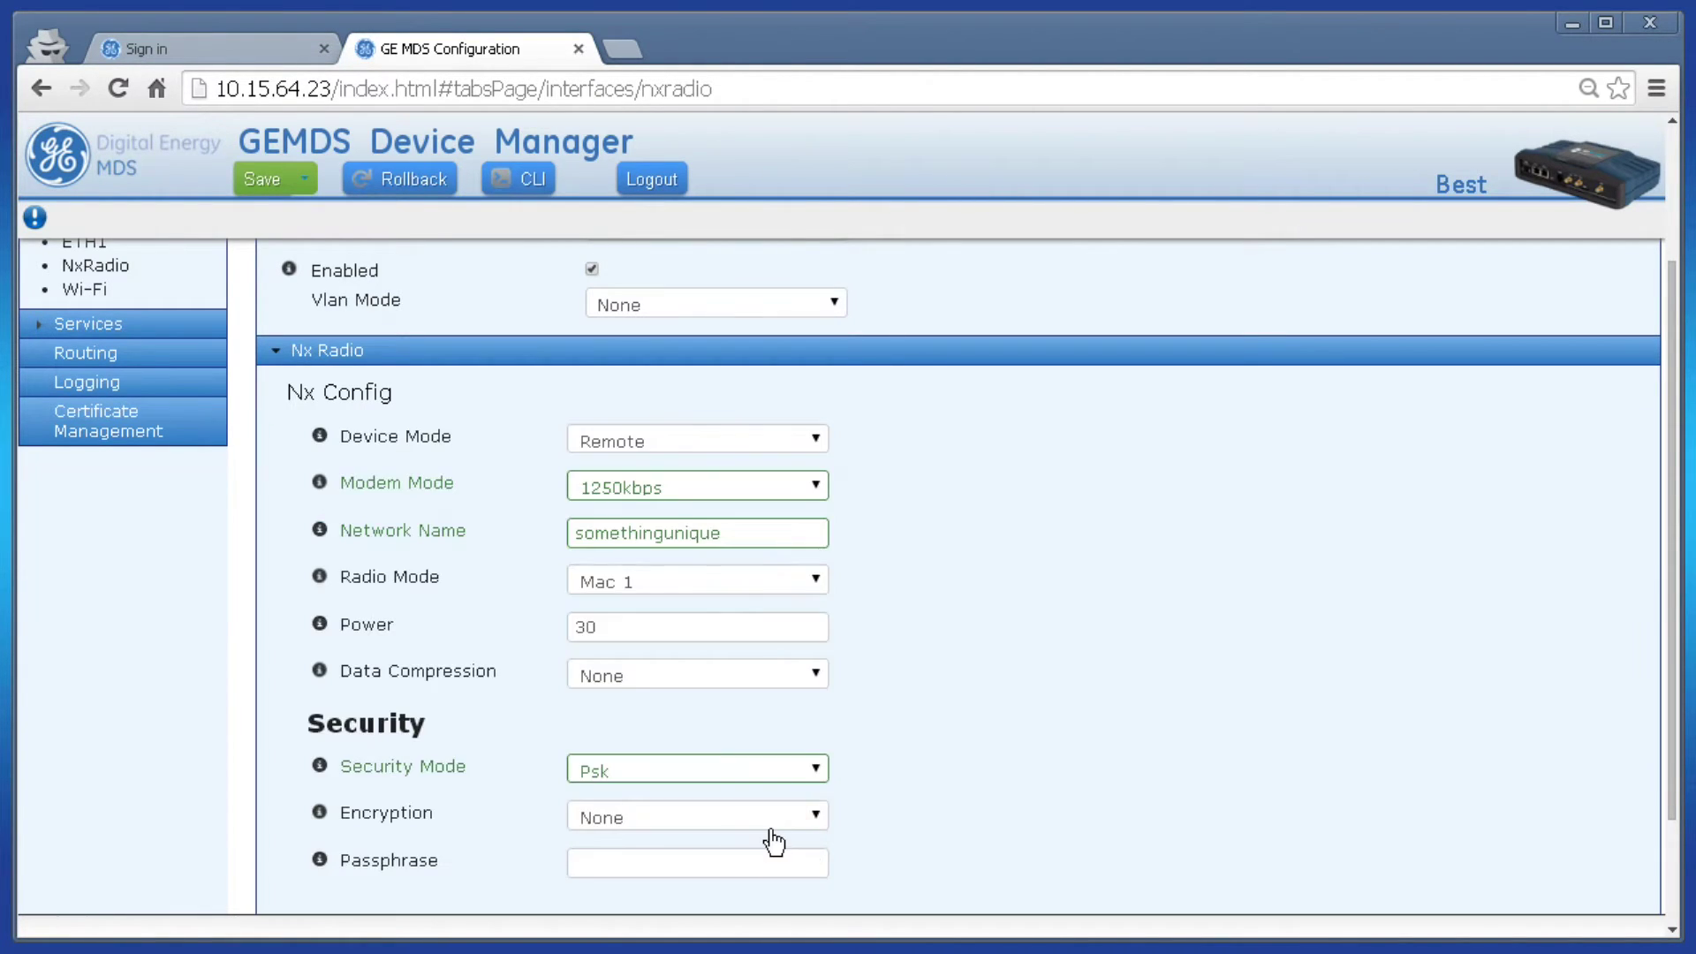
click(777, 816)
click(744, 898)
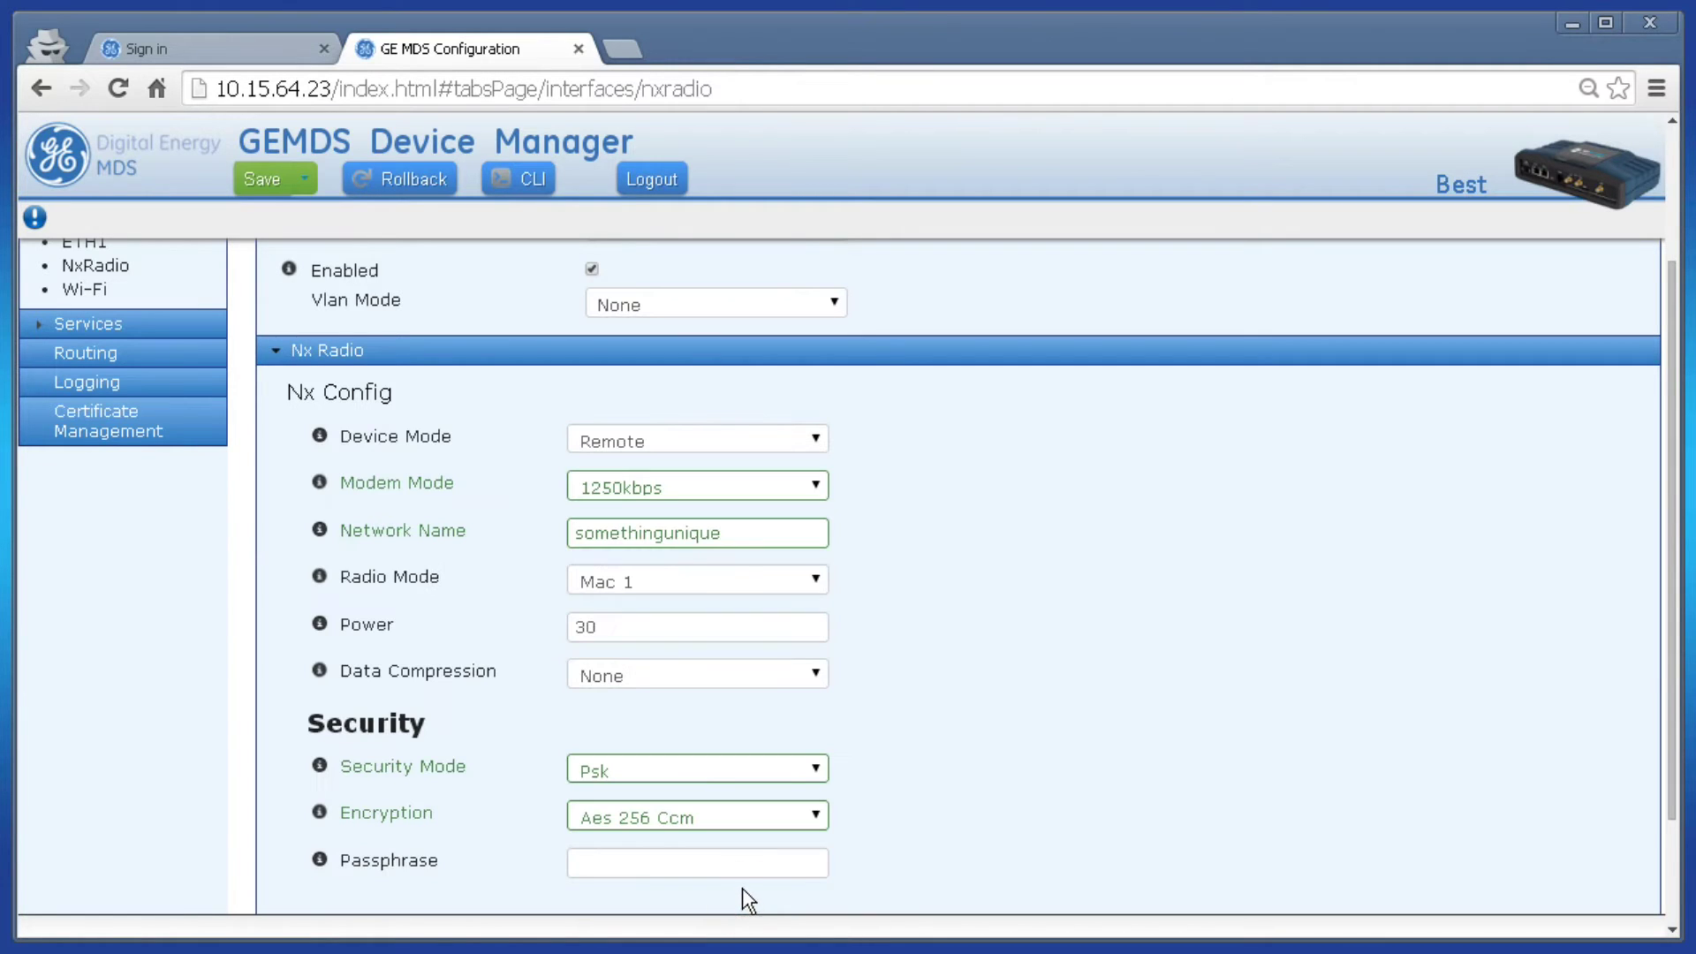
click(738, 865)
text(tests)
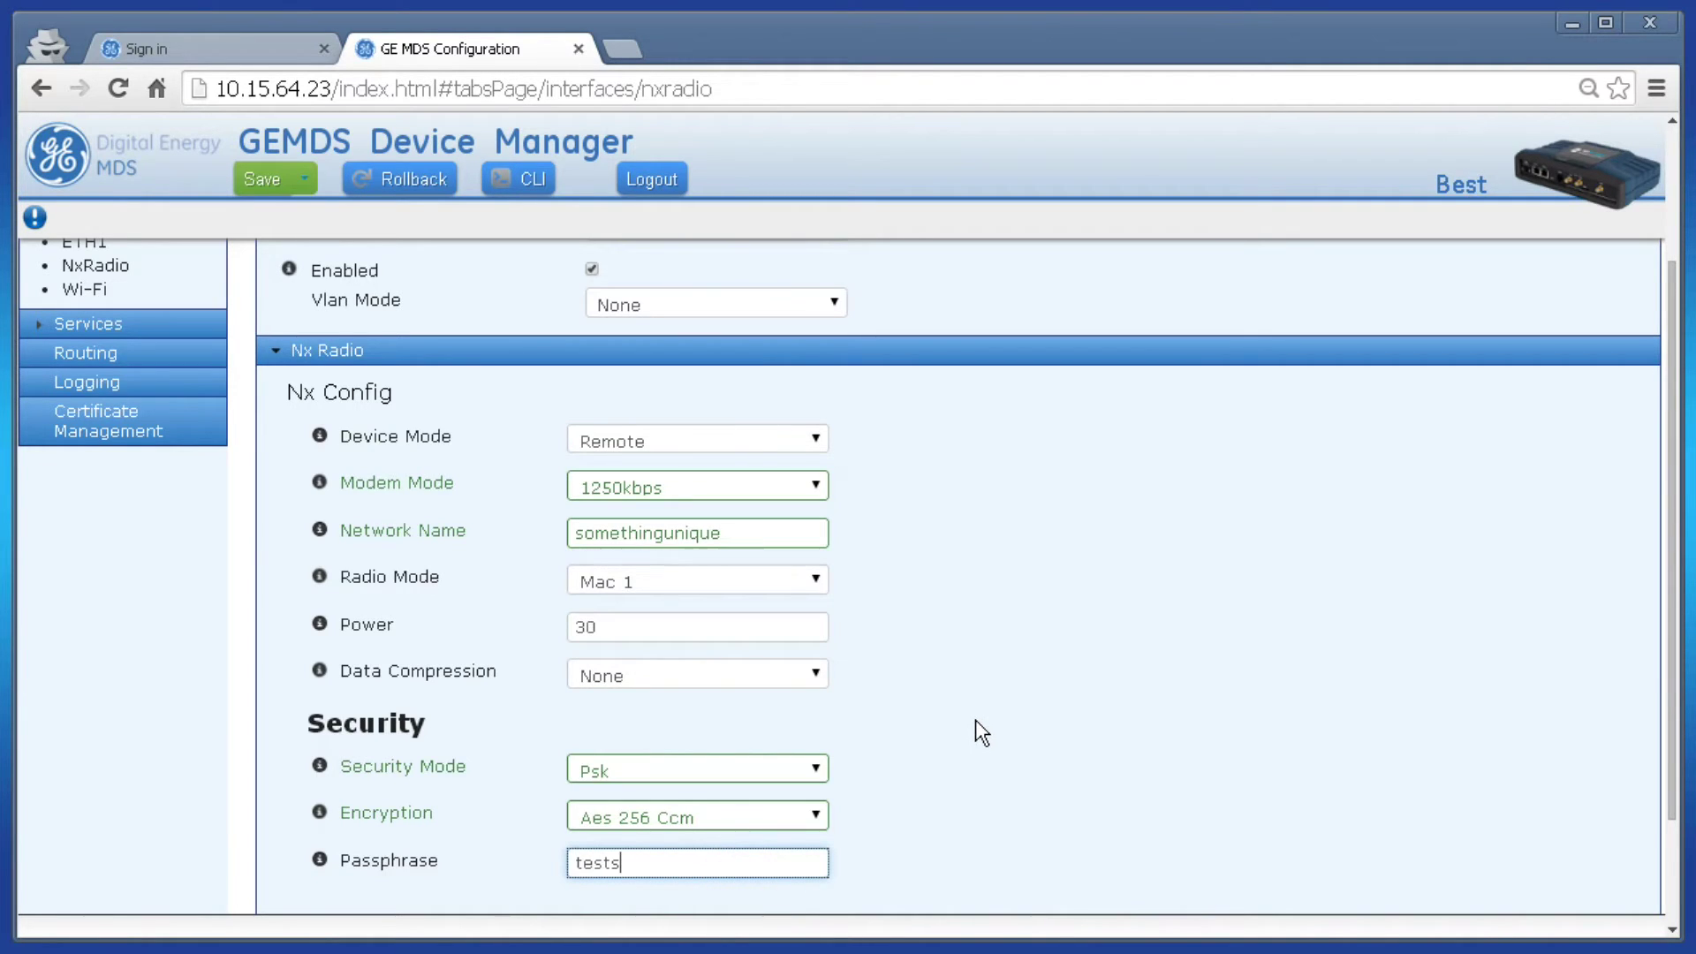
text(etup1)
click(975, 719)
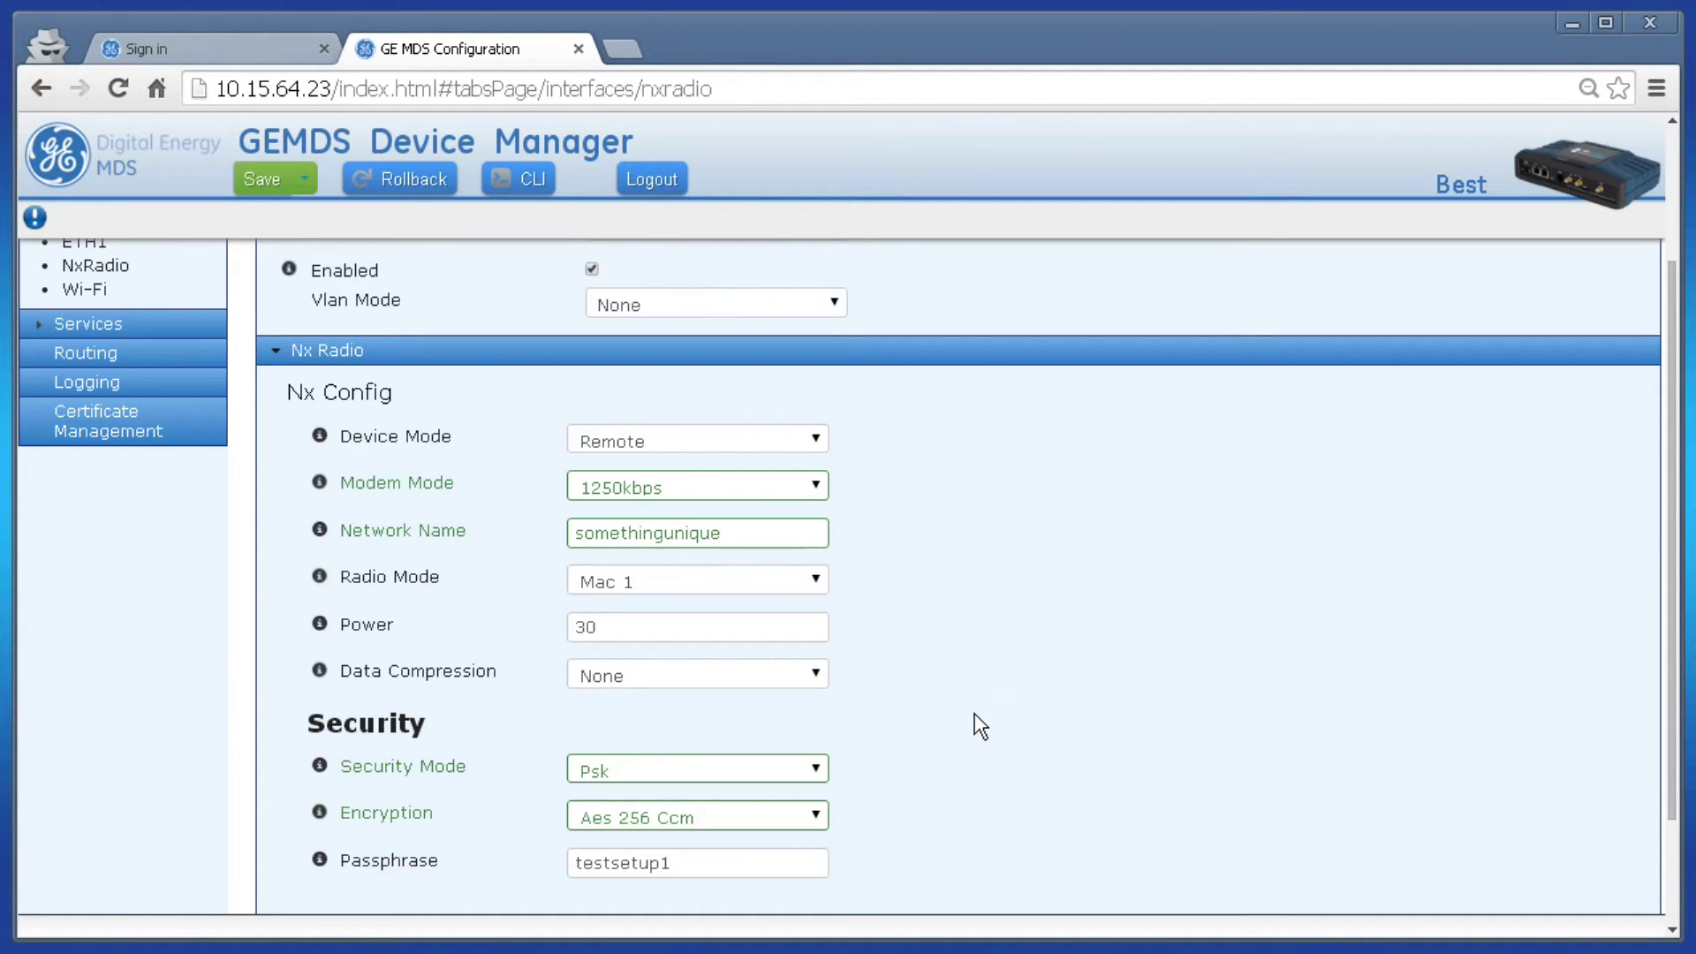
click(263, 186)
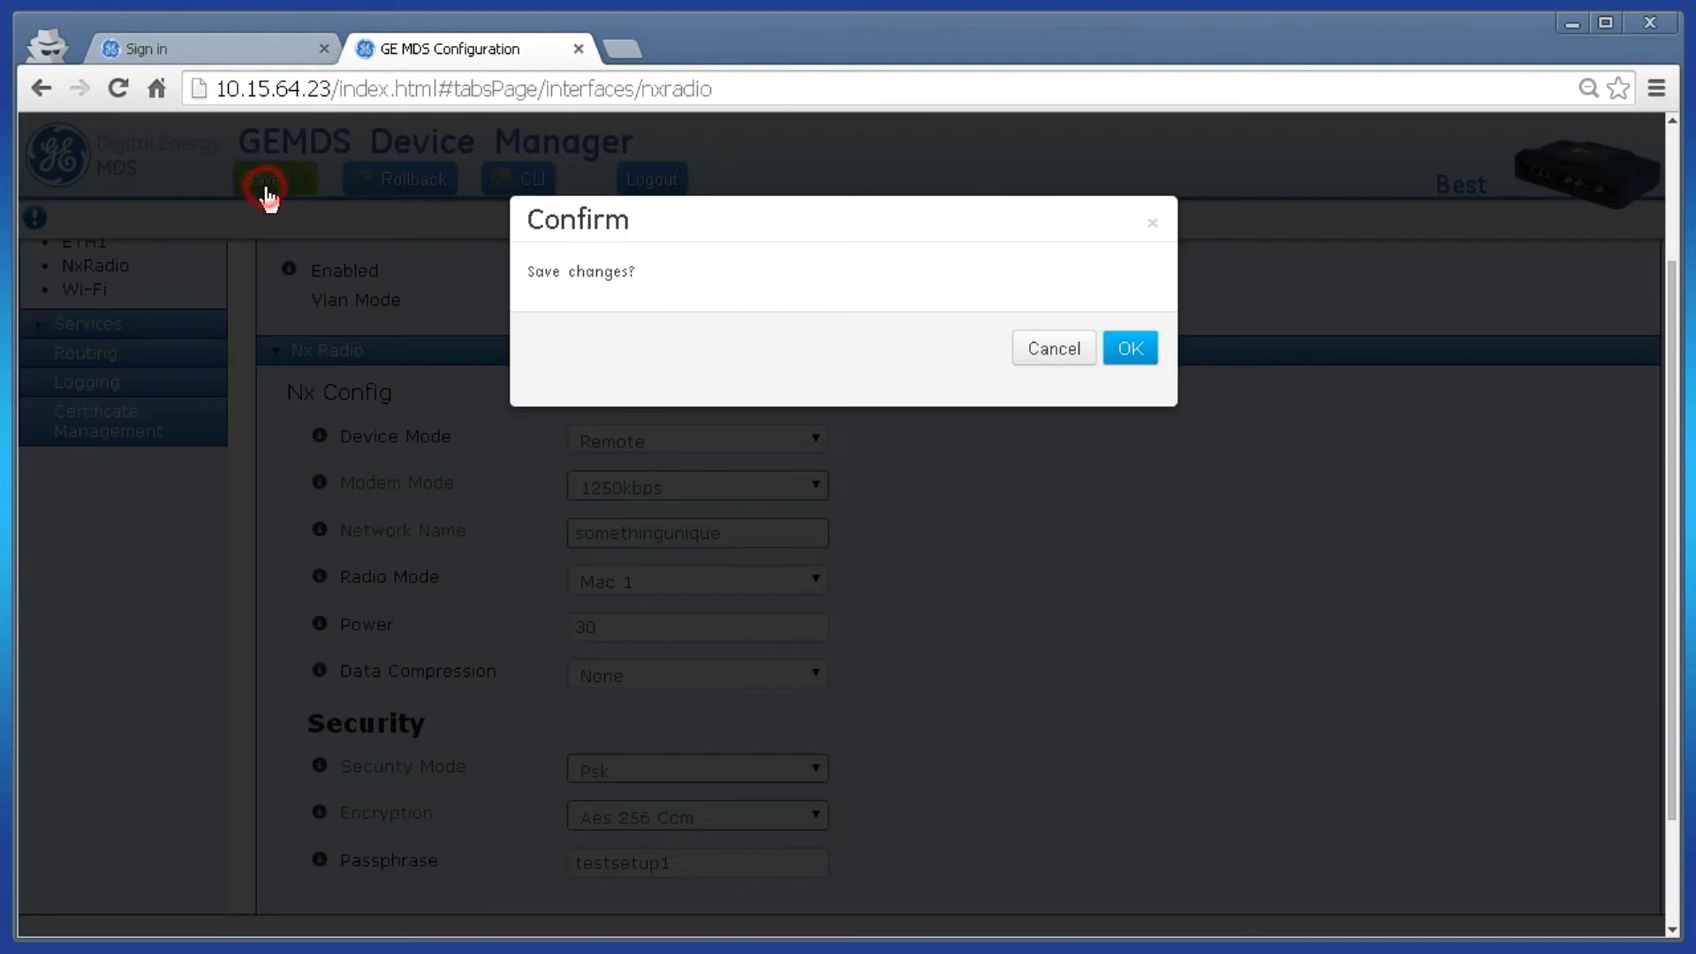
click(1130, 352)
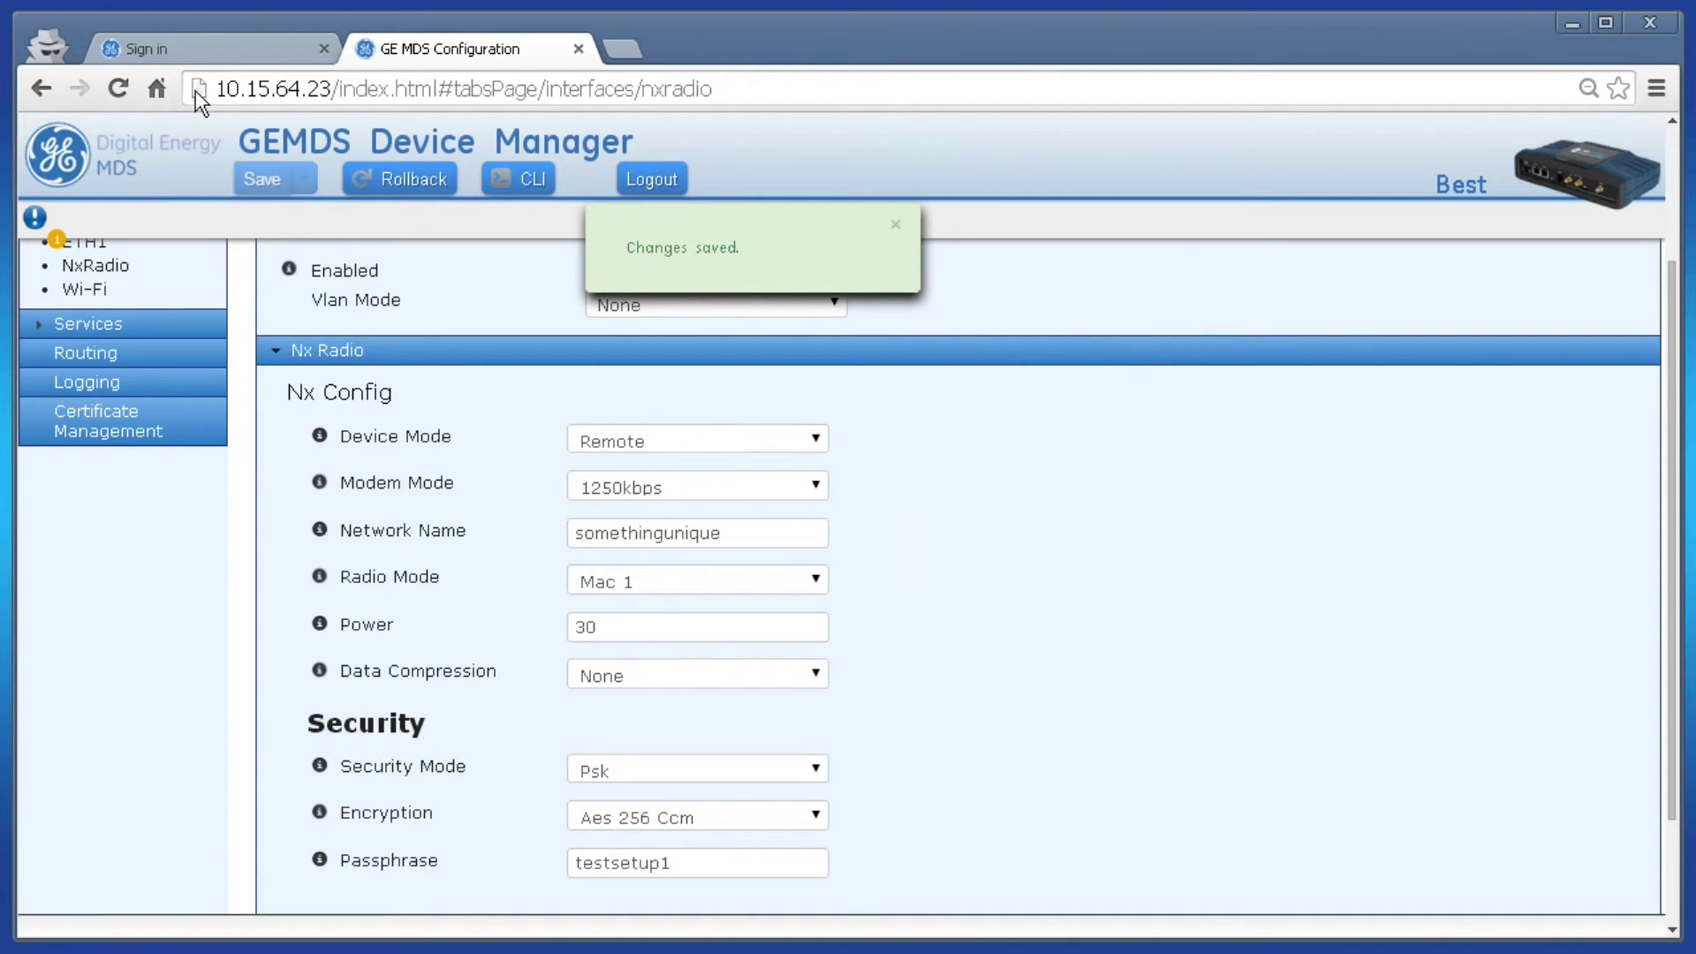
- Sign in to the second radio, HolyGrail, with the administrator username and password
click(204, 55)
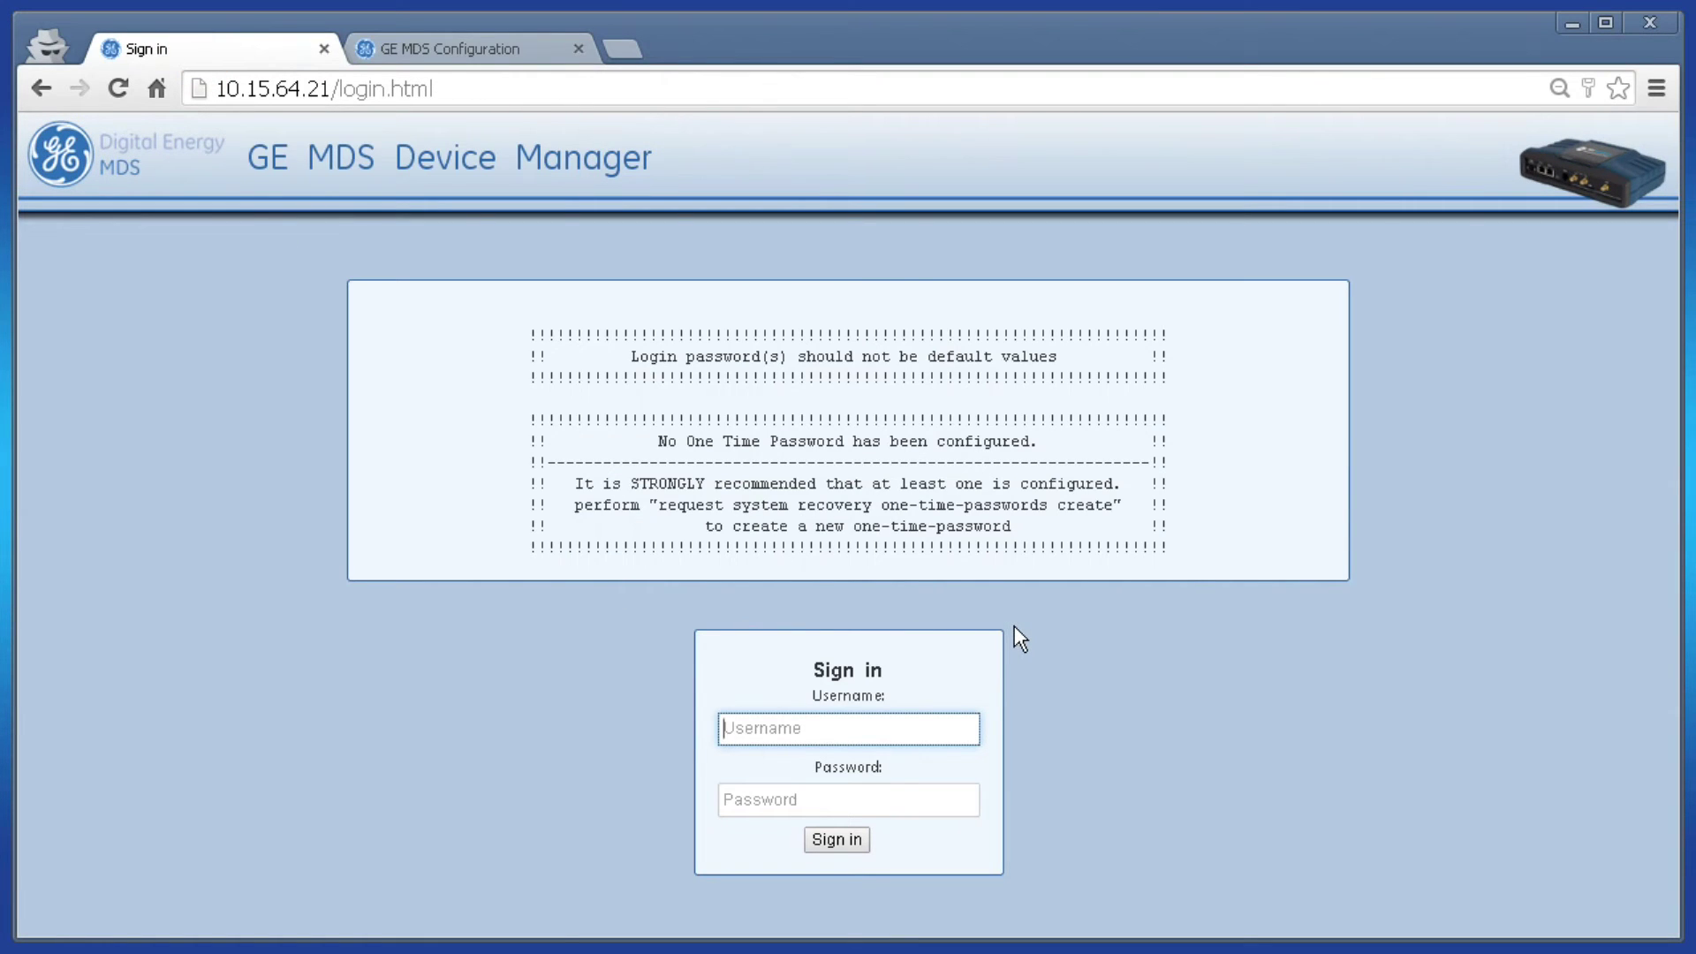
text(admin)
key(Tab)
text(admin)
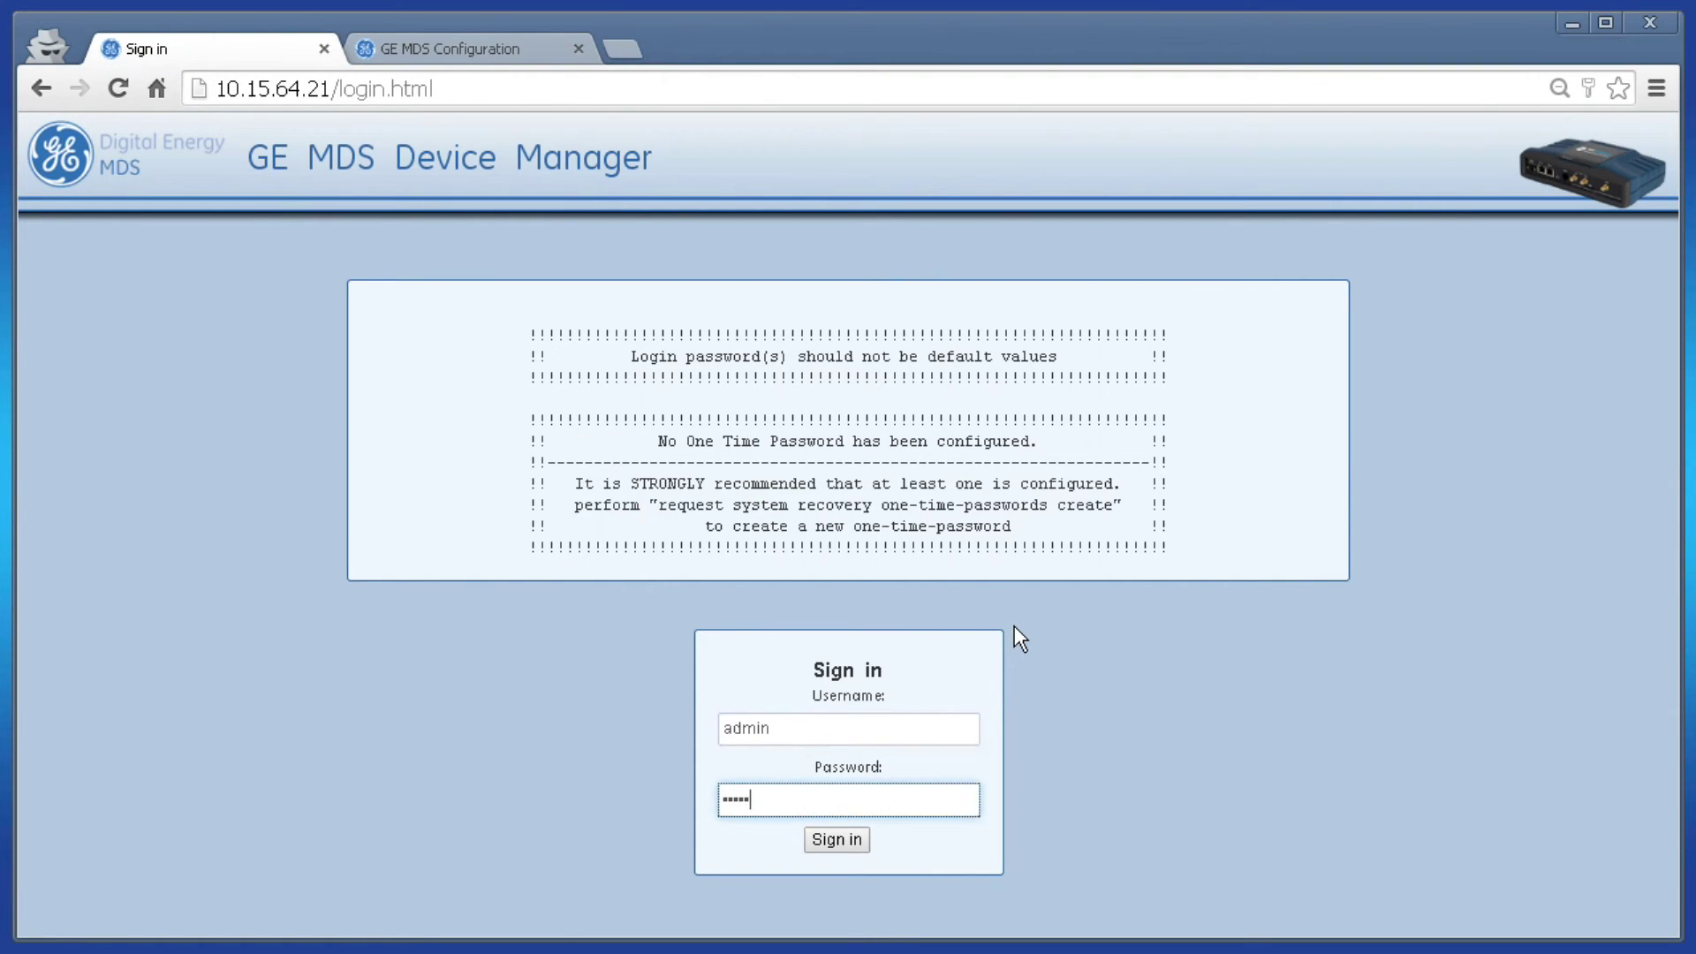
key(Return)
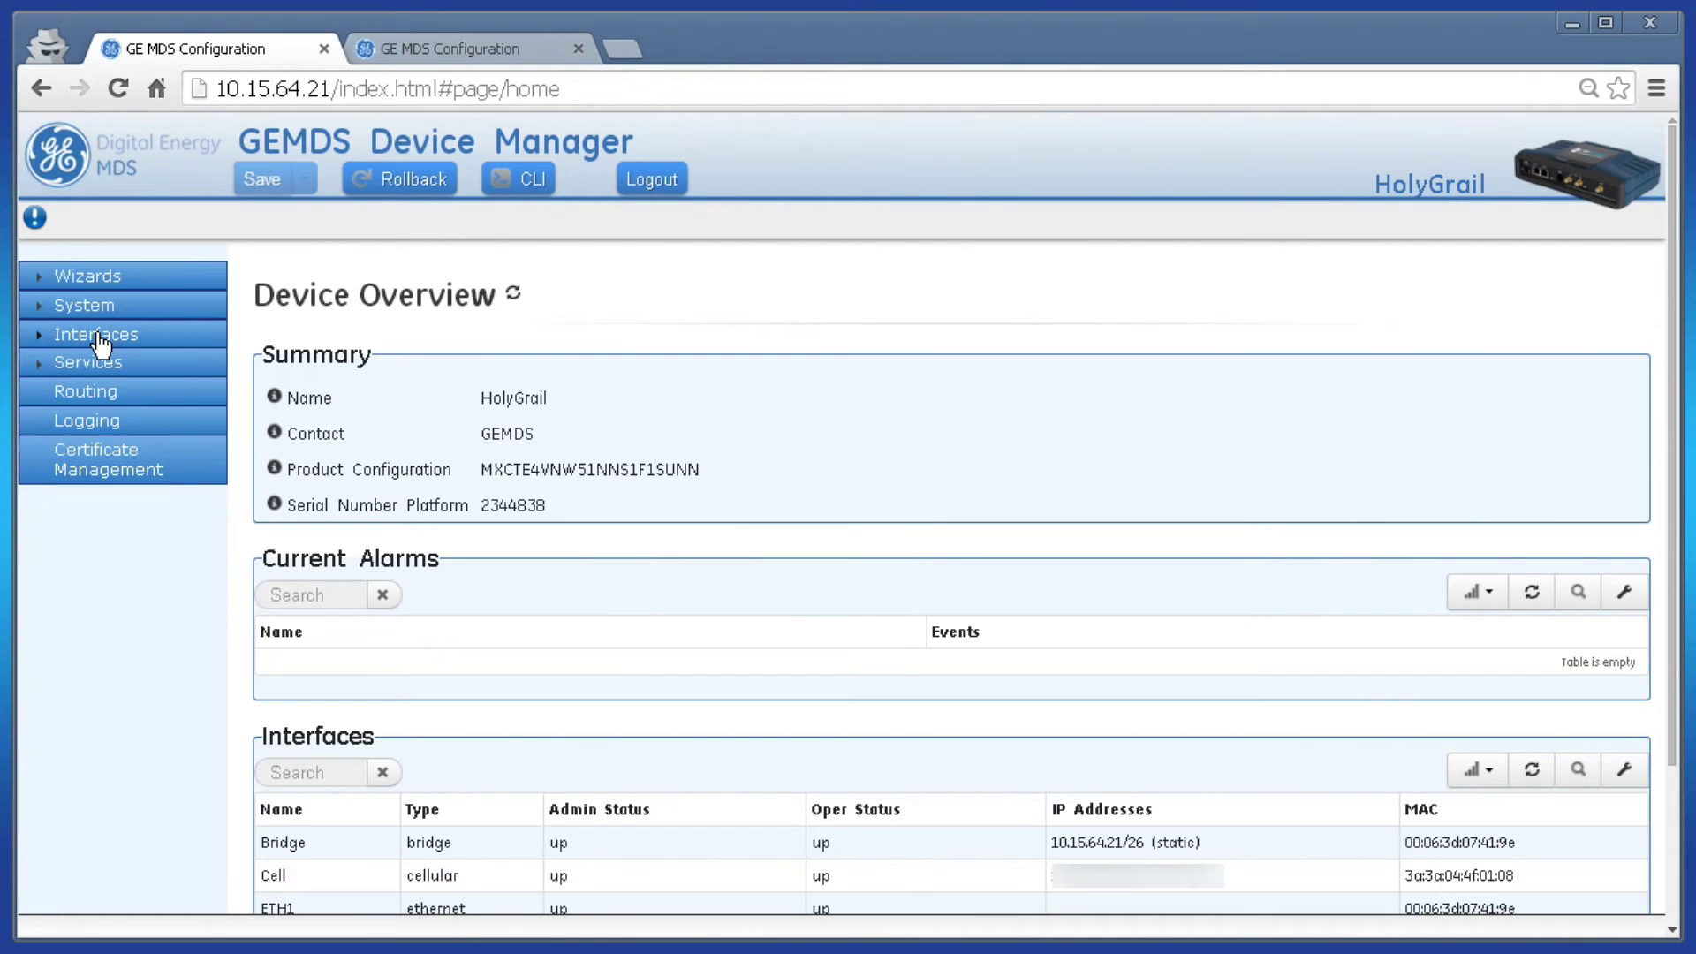
- Open HolyGrail's NxRadio Basic Config with the Nx Radio settings expanded
click(98, 336)
click(114, 516)
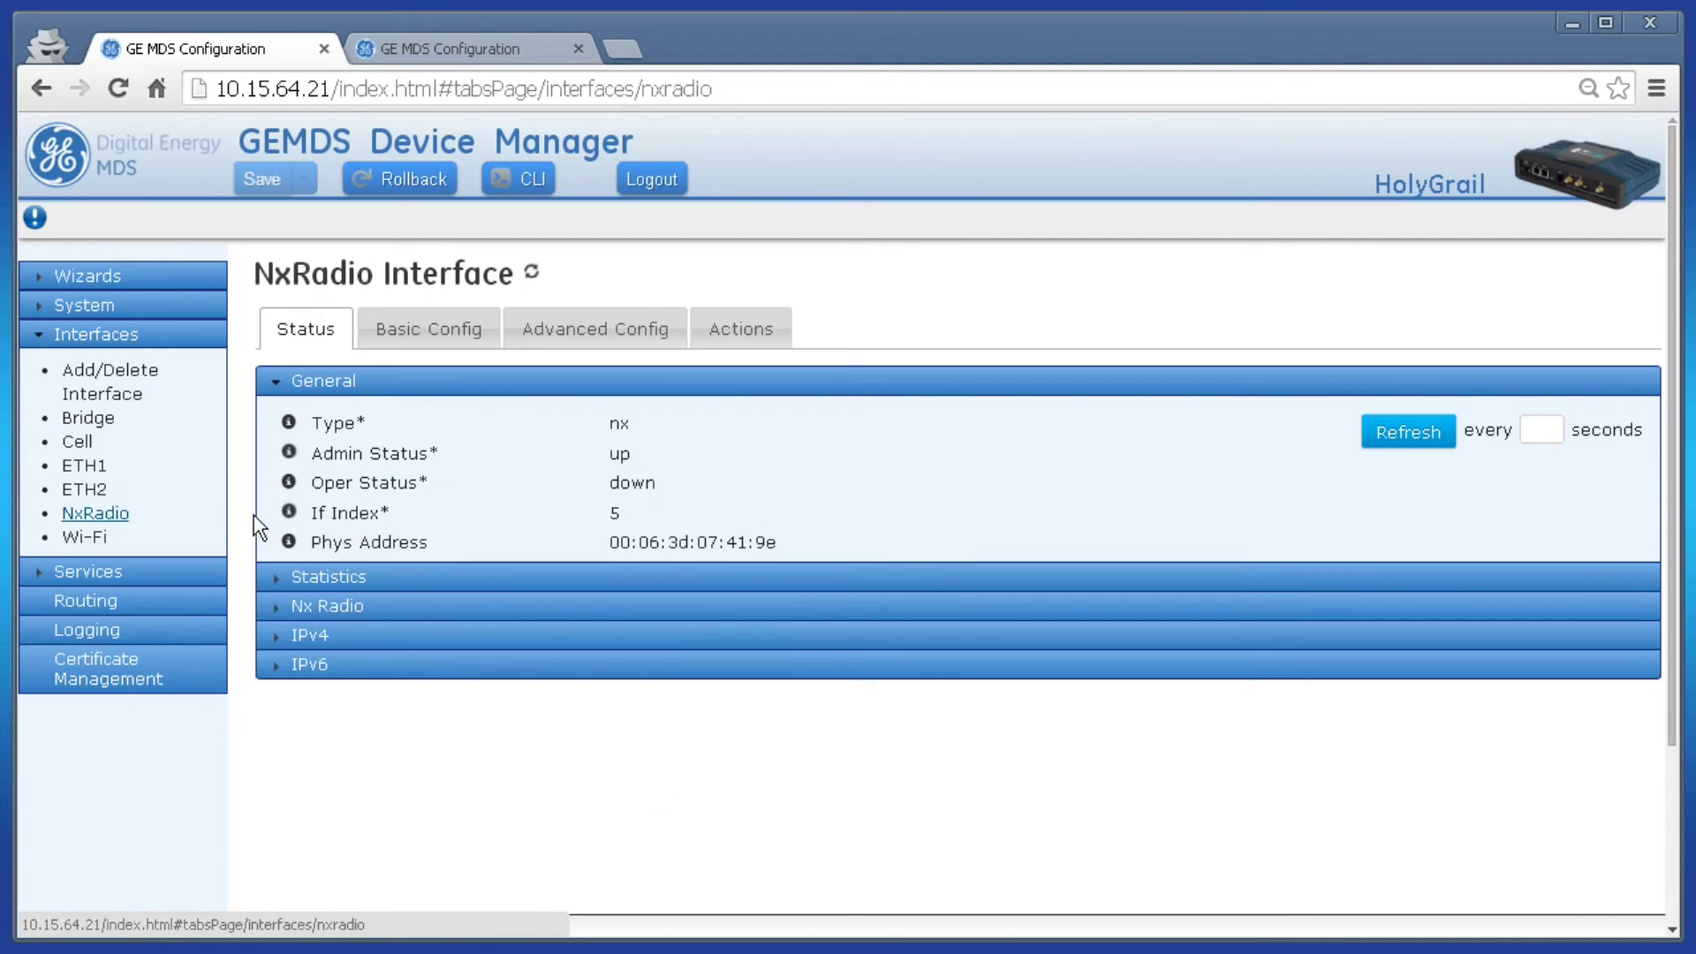
click(442, 329)
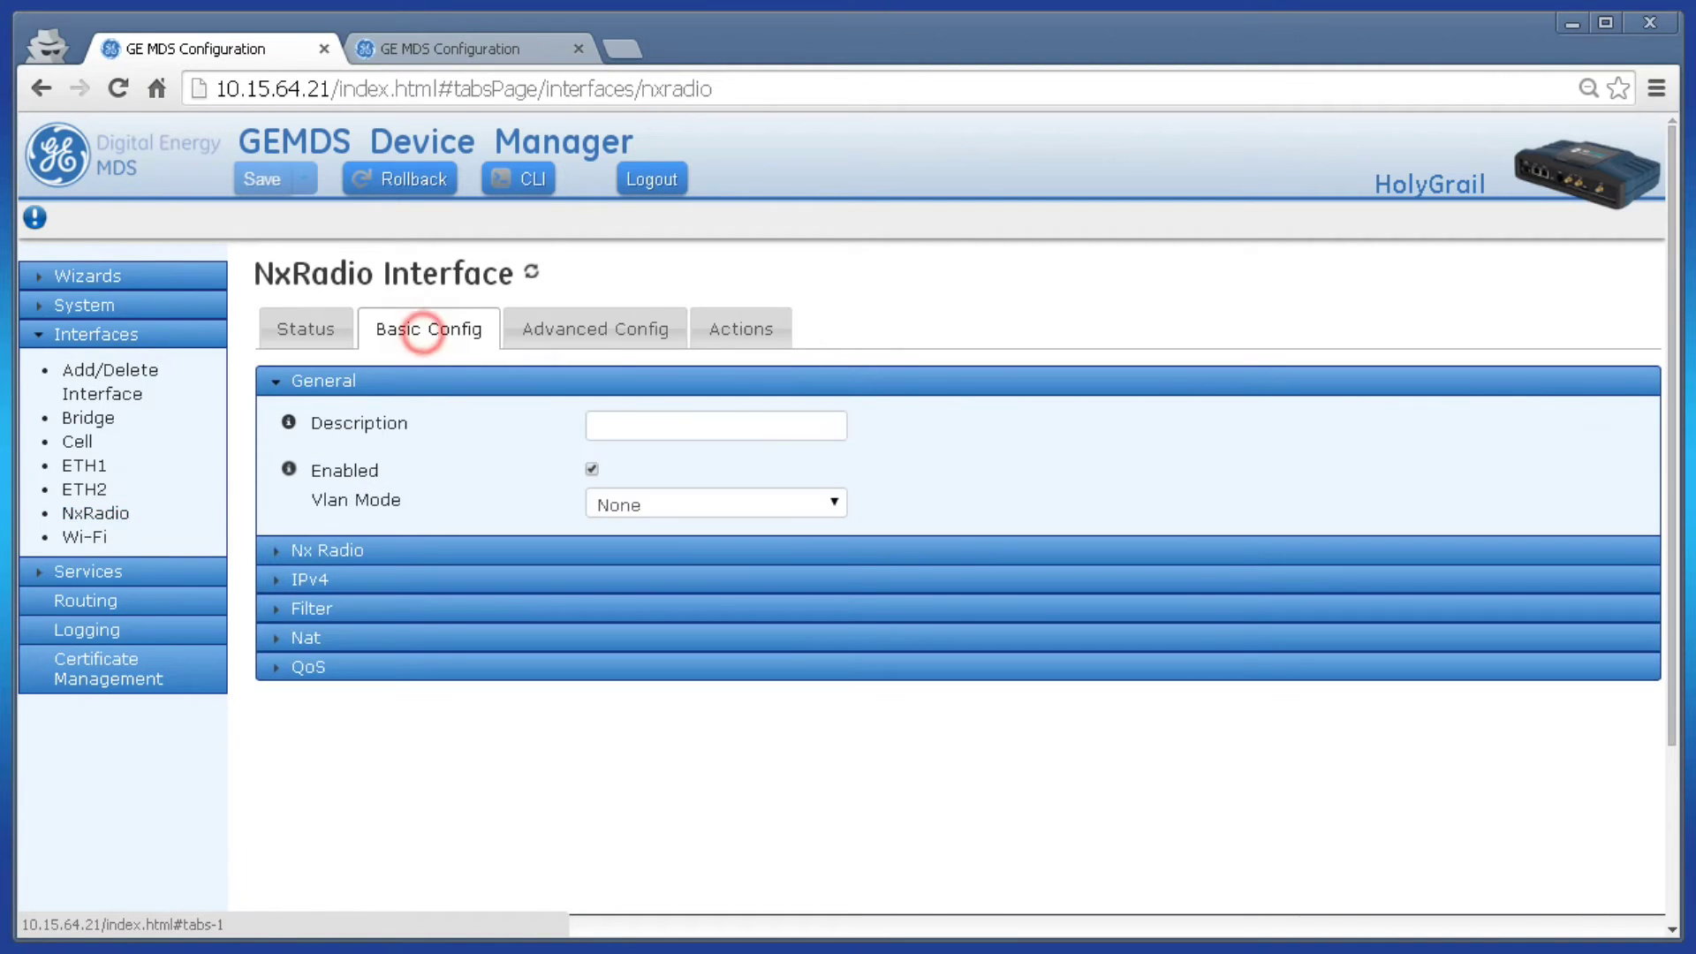
click(398, 556)
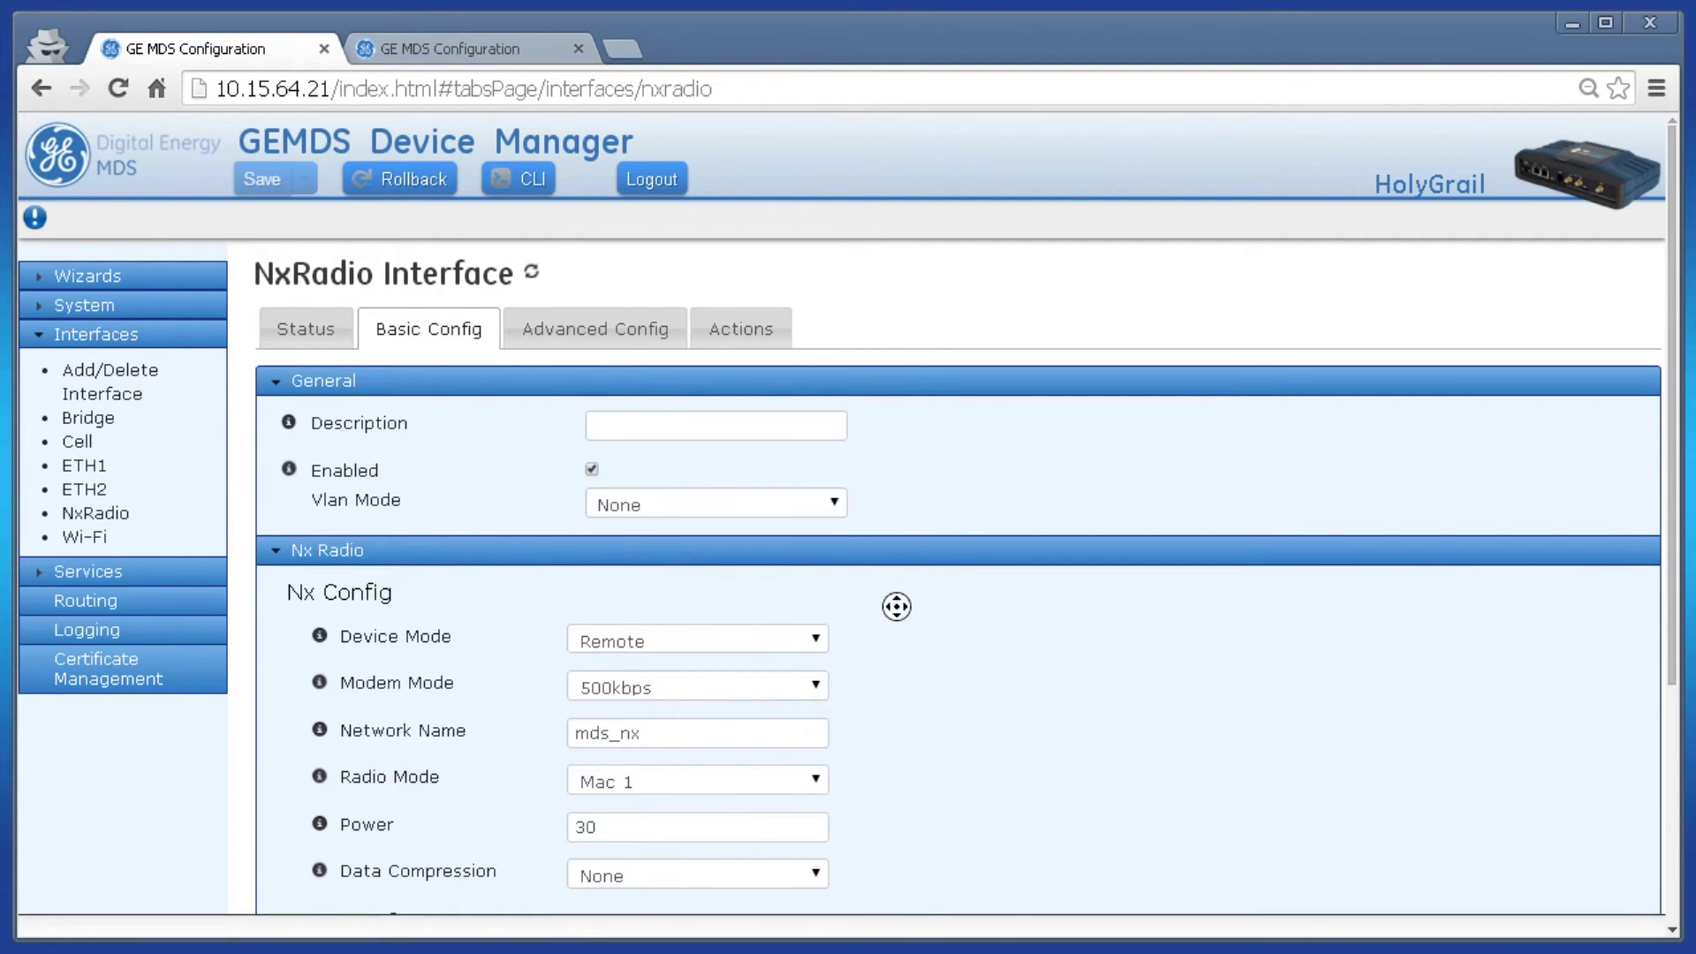
scroll(897, 606, down, 2)
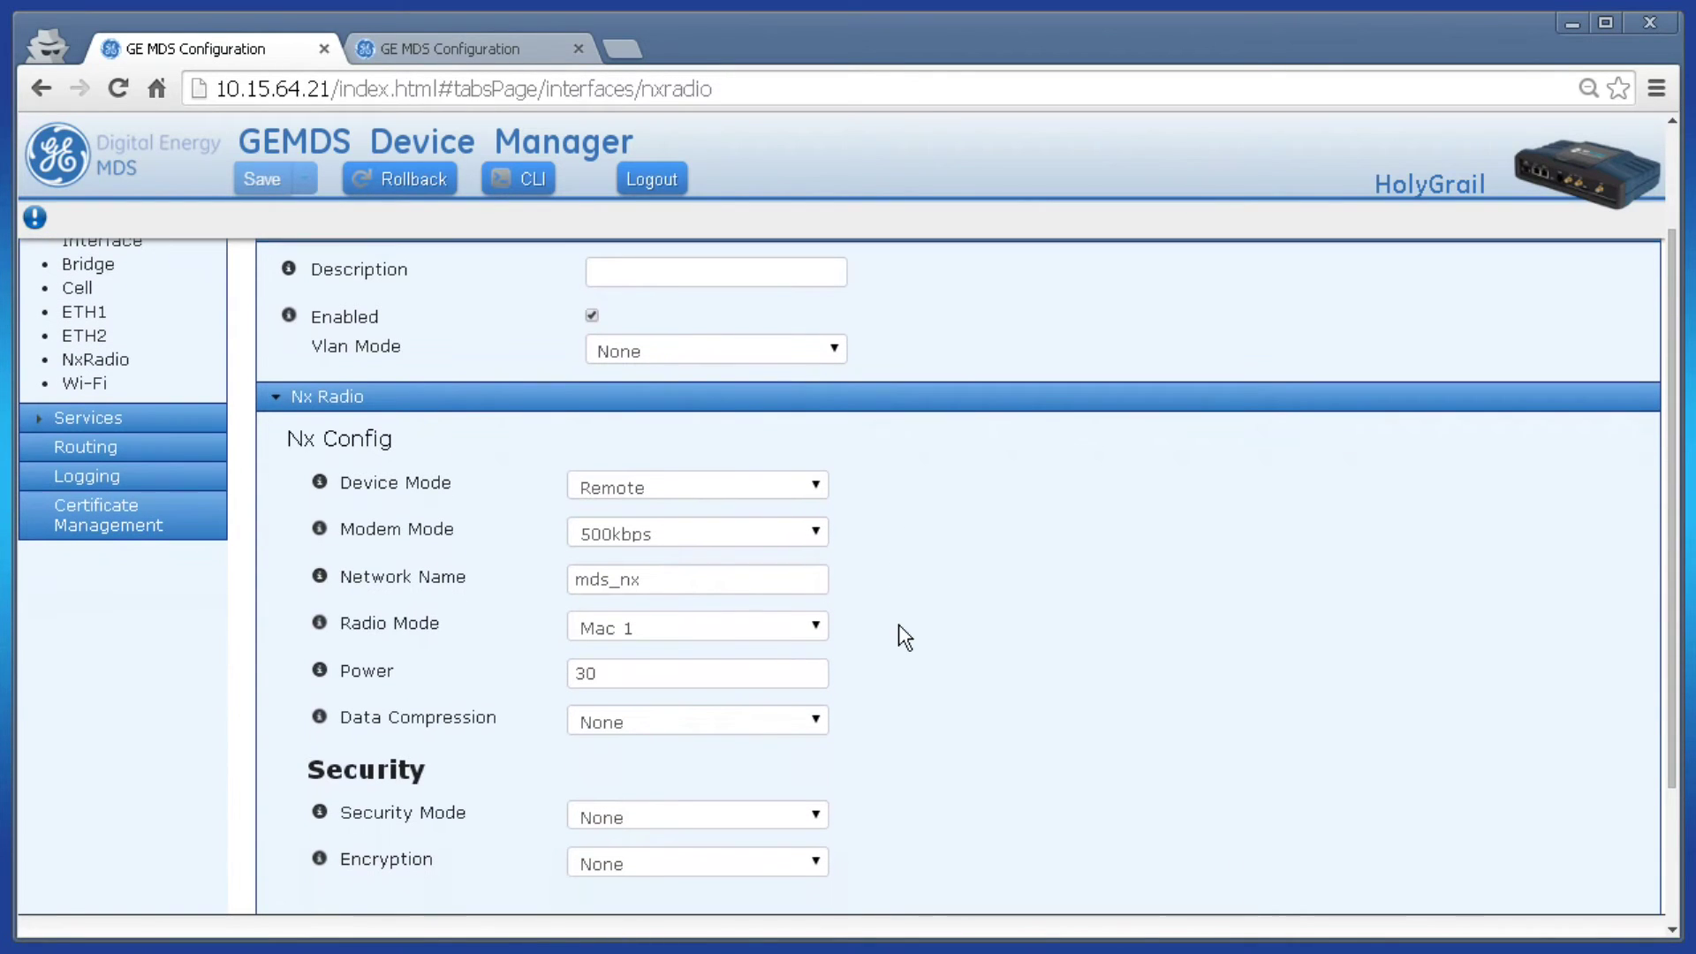
- Set Device Mode to Access Point and Modem Mode to 1250kbps
click(812, 487)
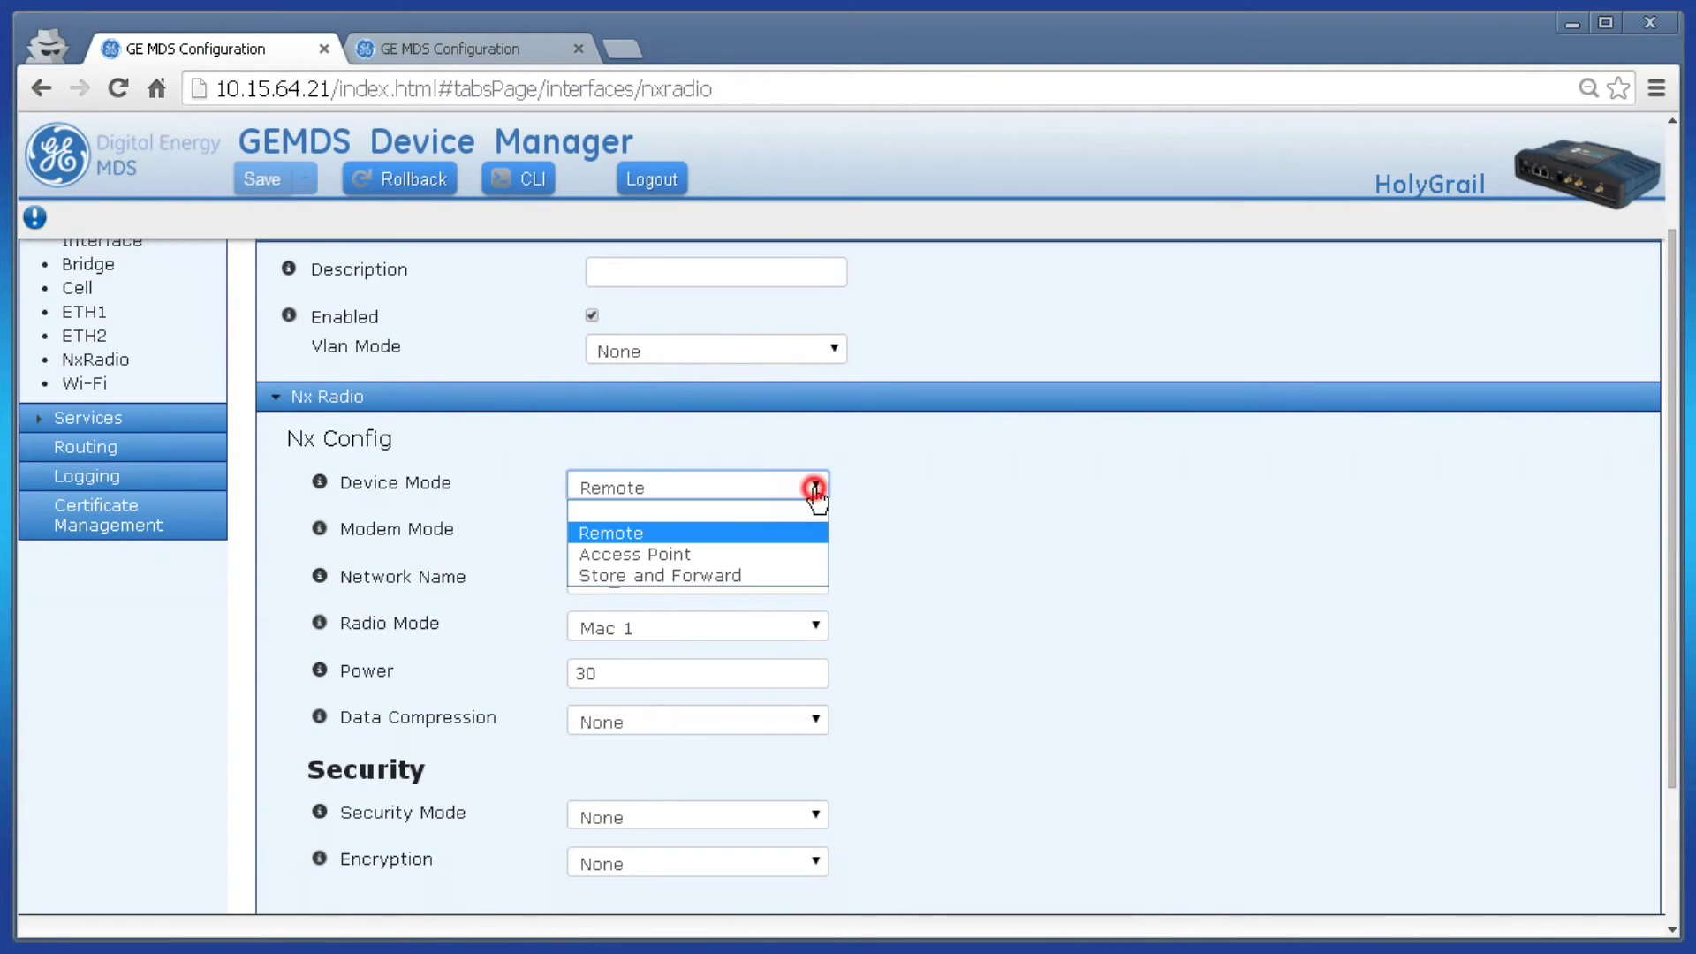
click(808, 553)
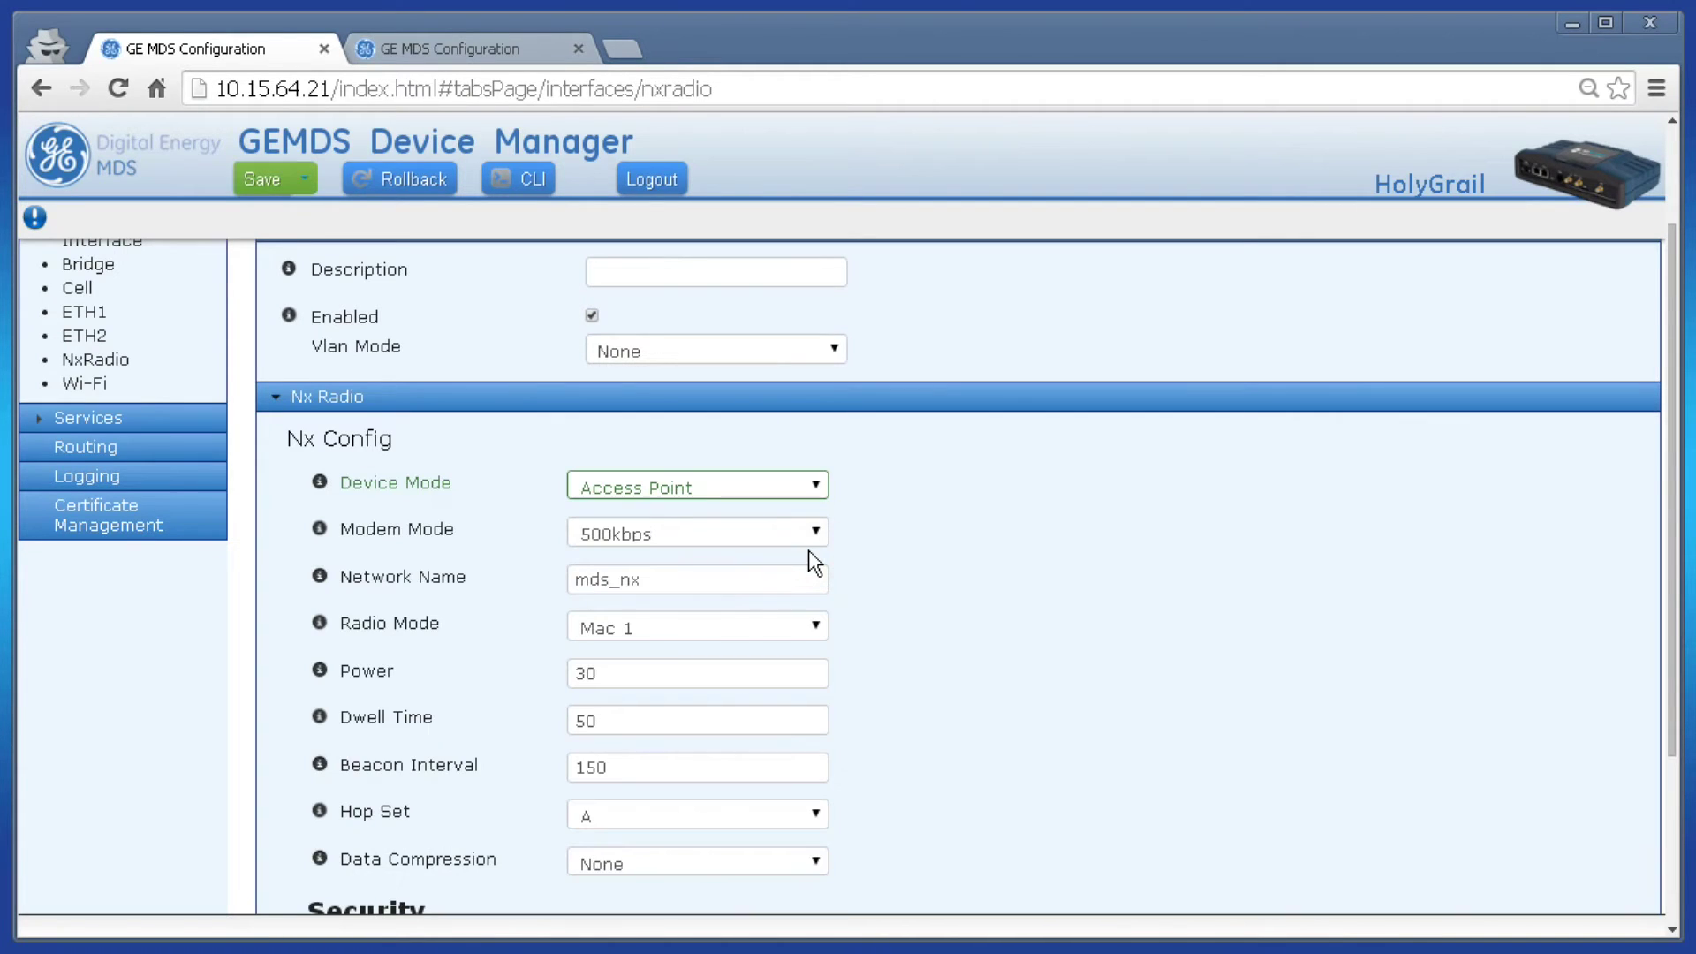
click(814, 534)
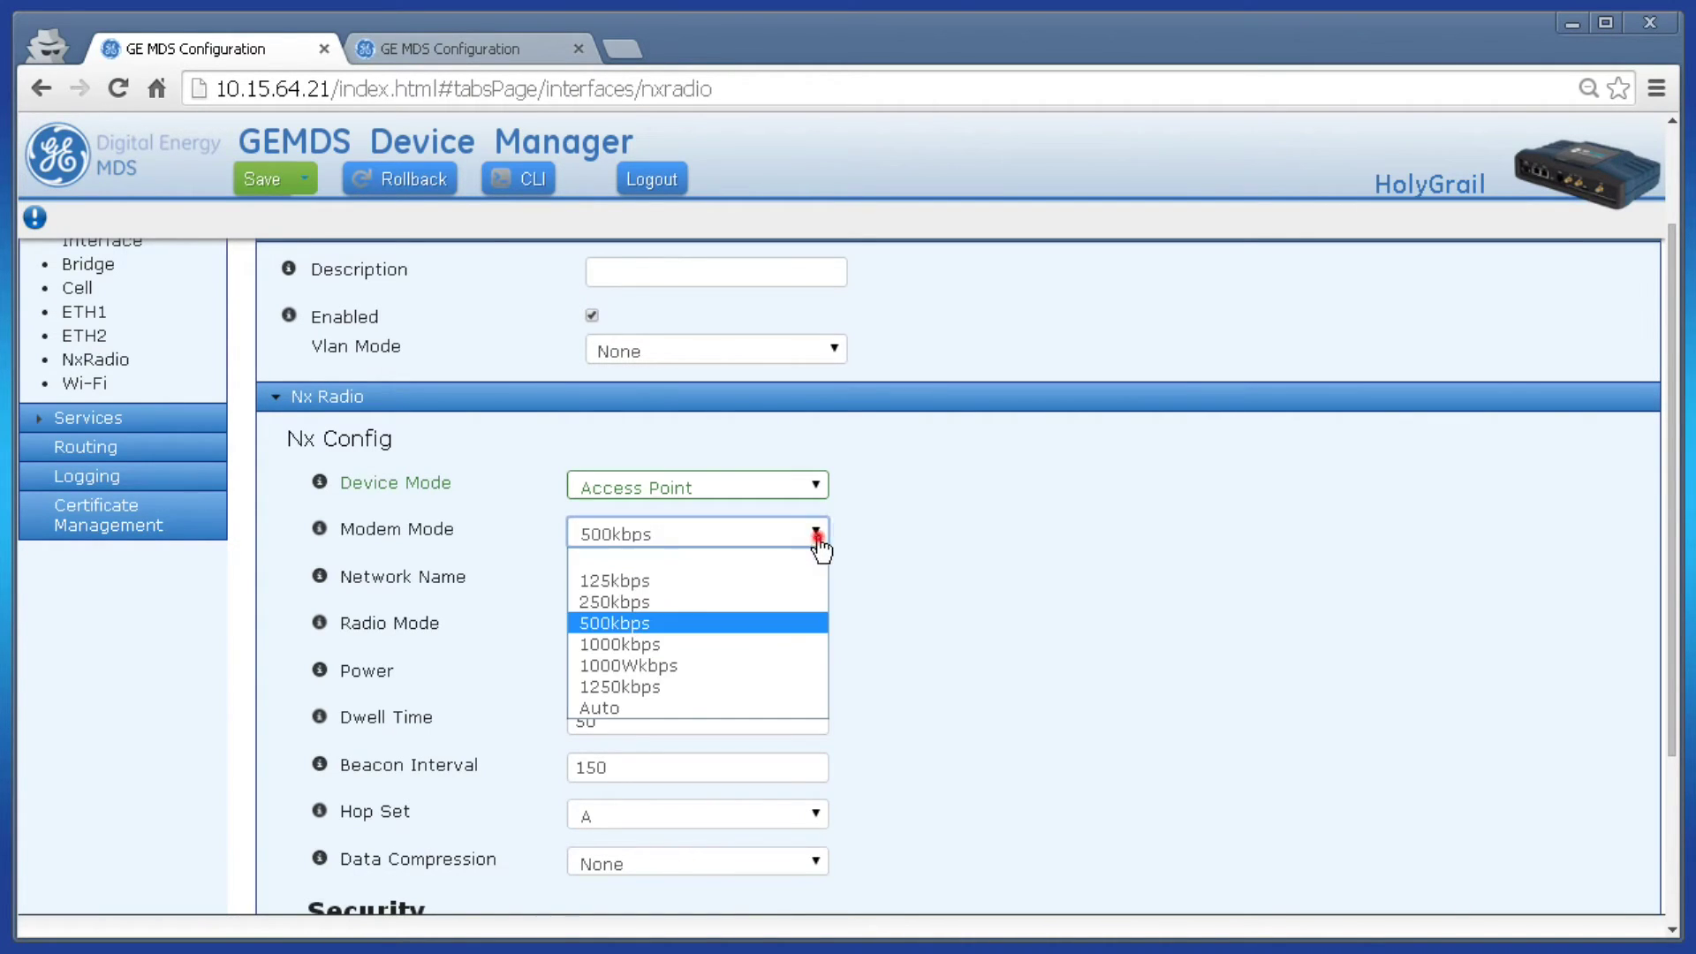
click(798, 687)
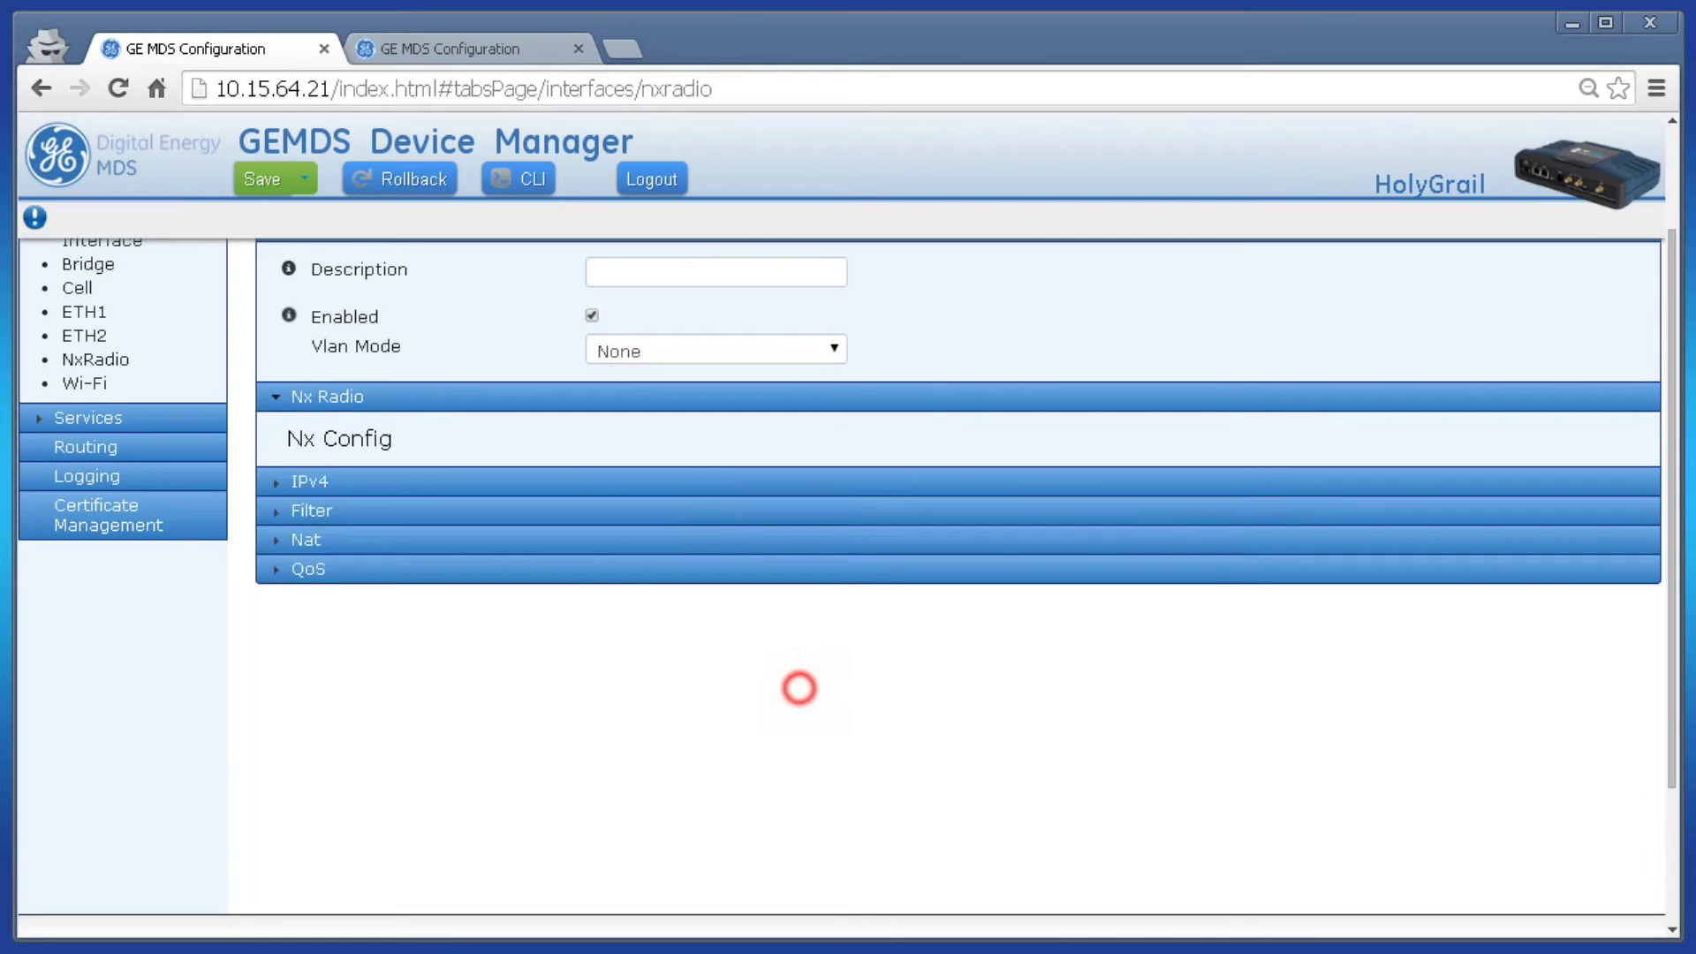
- Replace the network name mds_nx with somethingunique
click(731, 575)
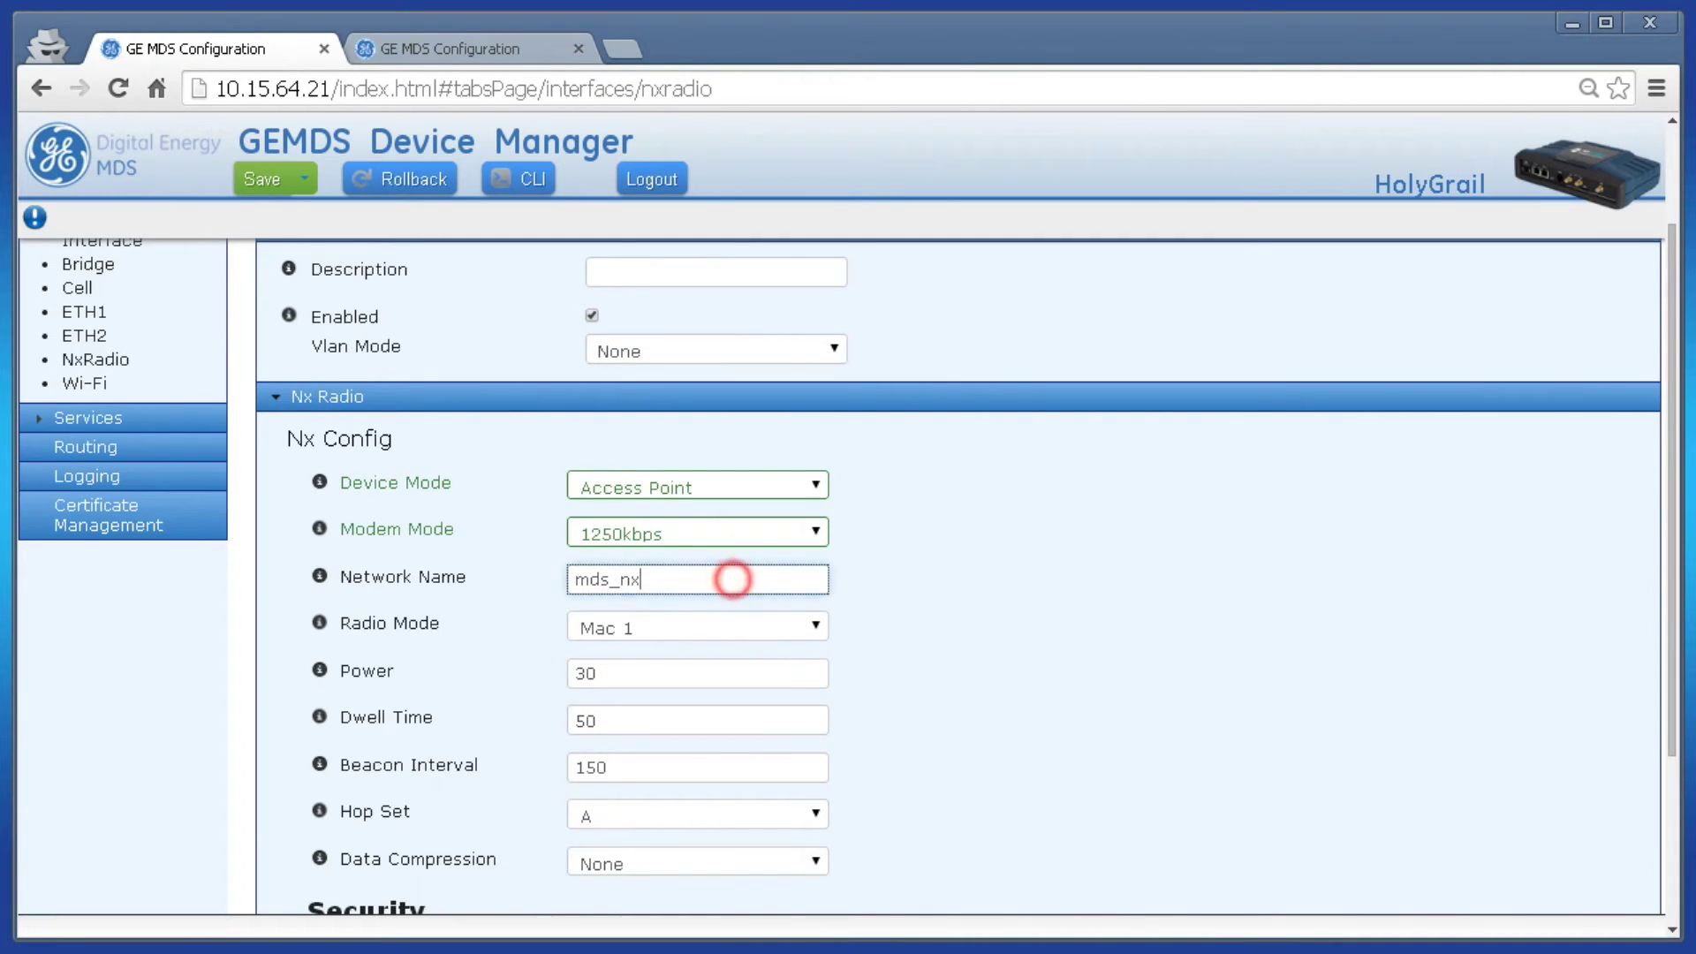
key(ctrl+a)
text(somethi)
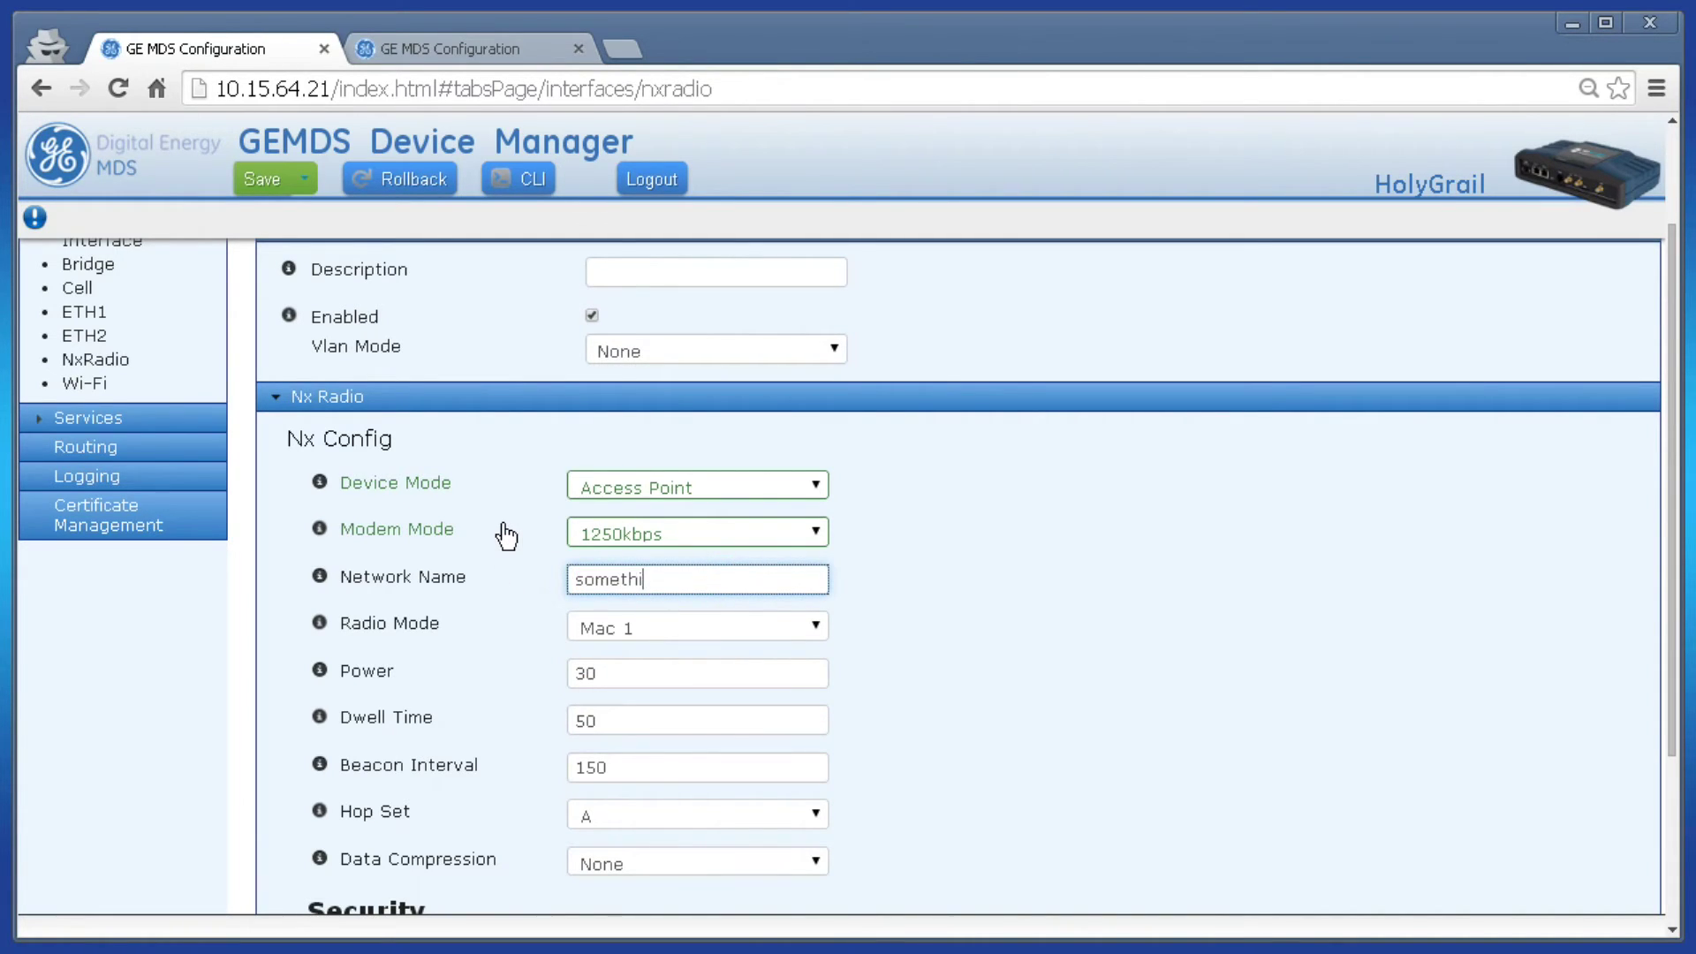
text(ngunique)
click(952, 572)
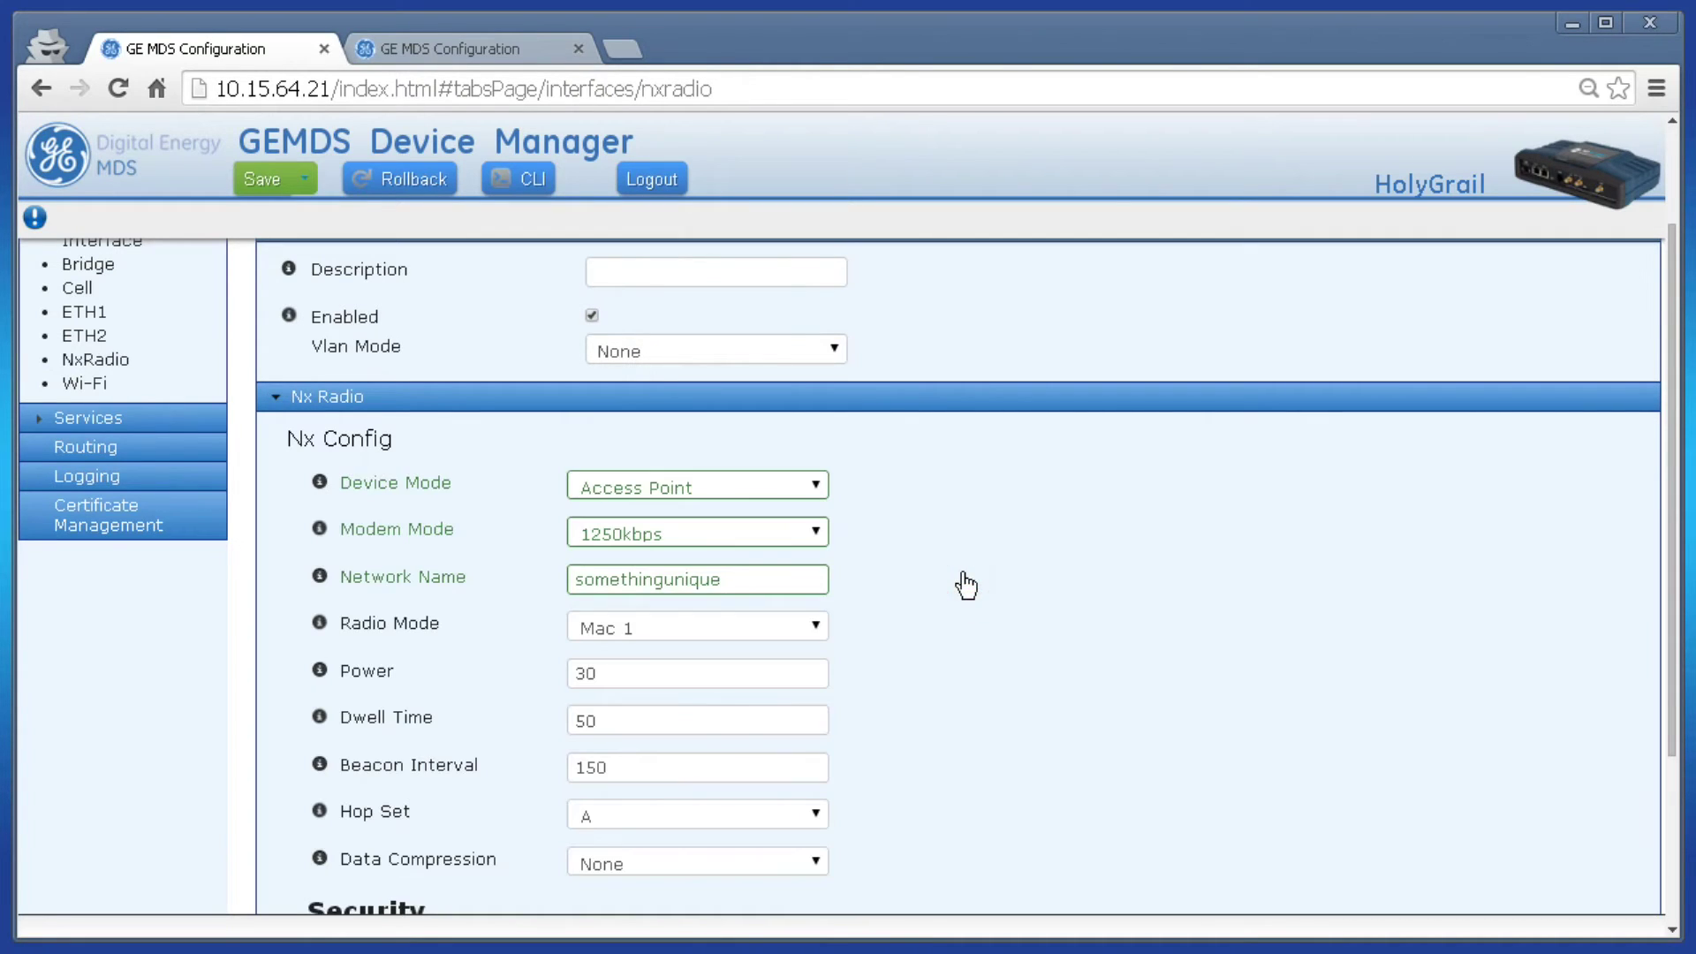
scroll(918, 623, down, 3)
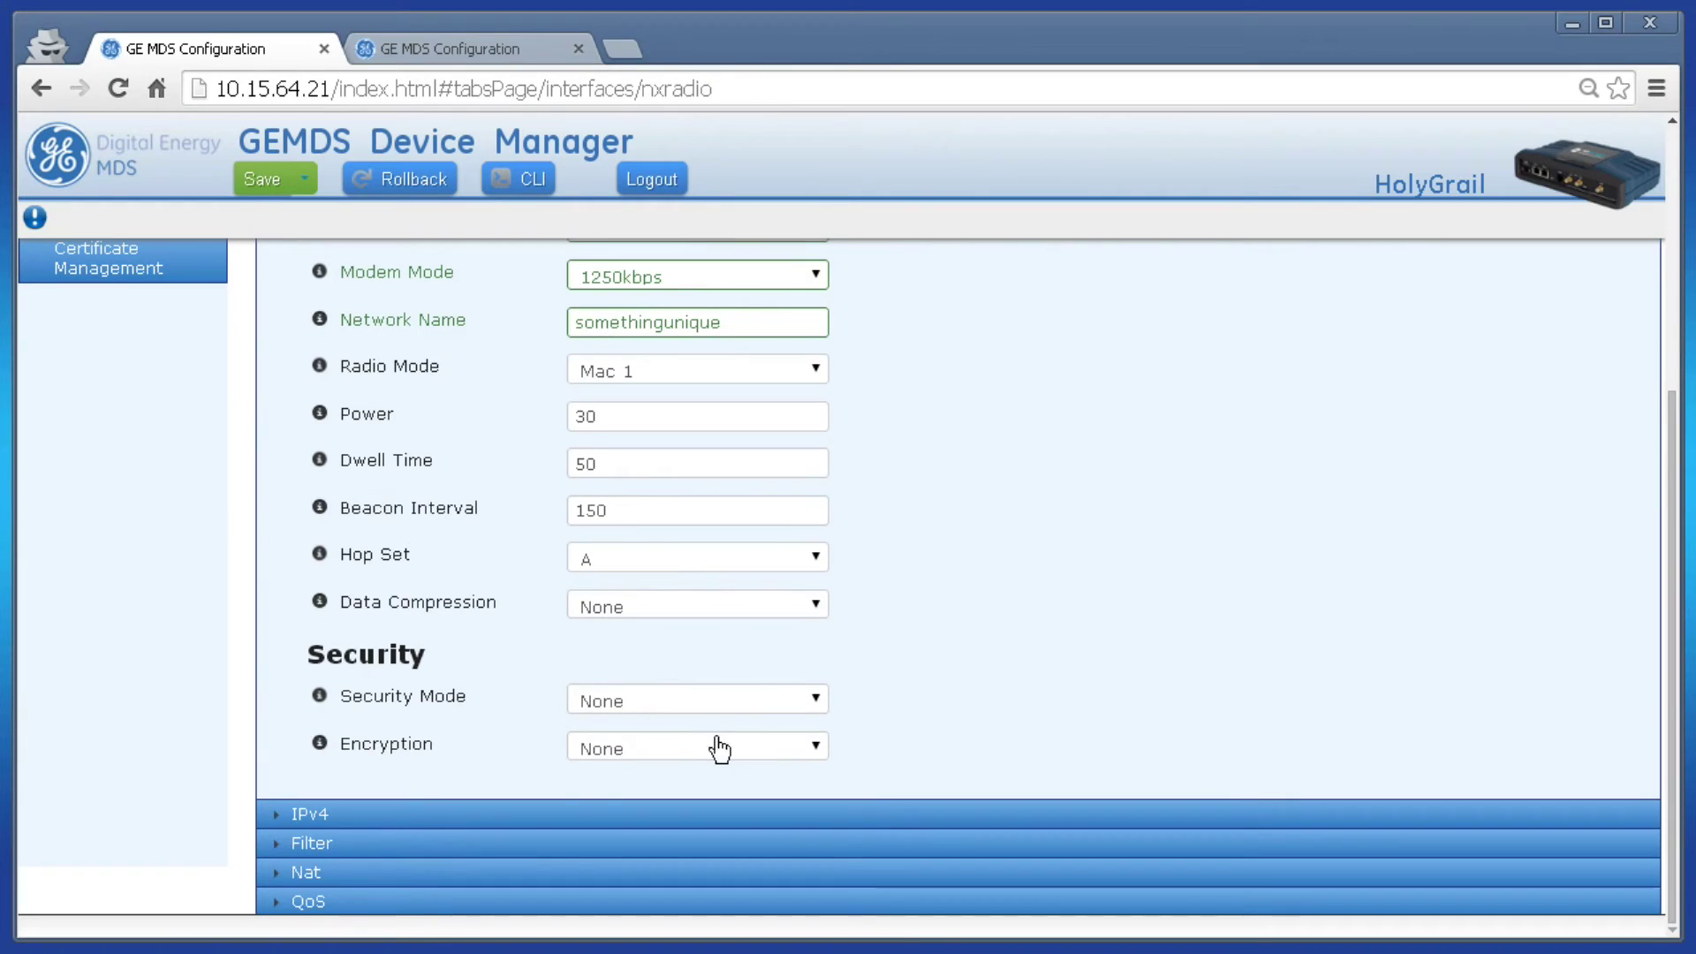
- Choose Psk security mode and Aes 256 Ccm encryption, enter the passphrase, and save with confirmation
click(719, 704)
click(708, 763)
click(719, 802)
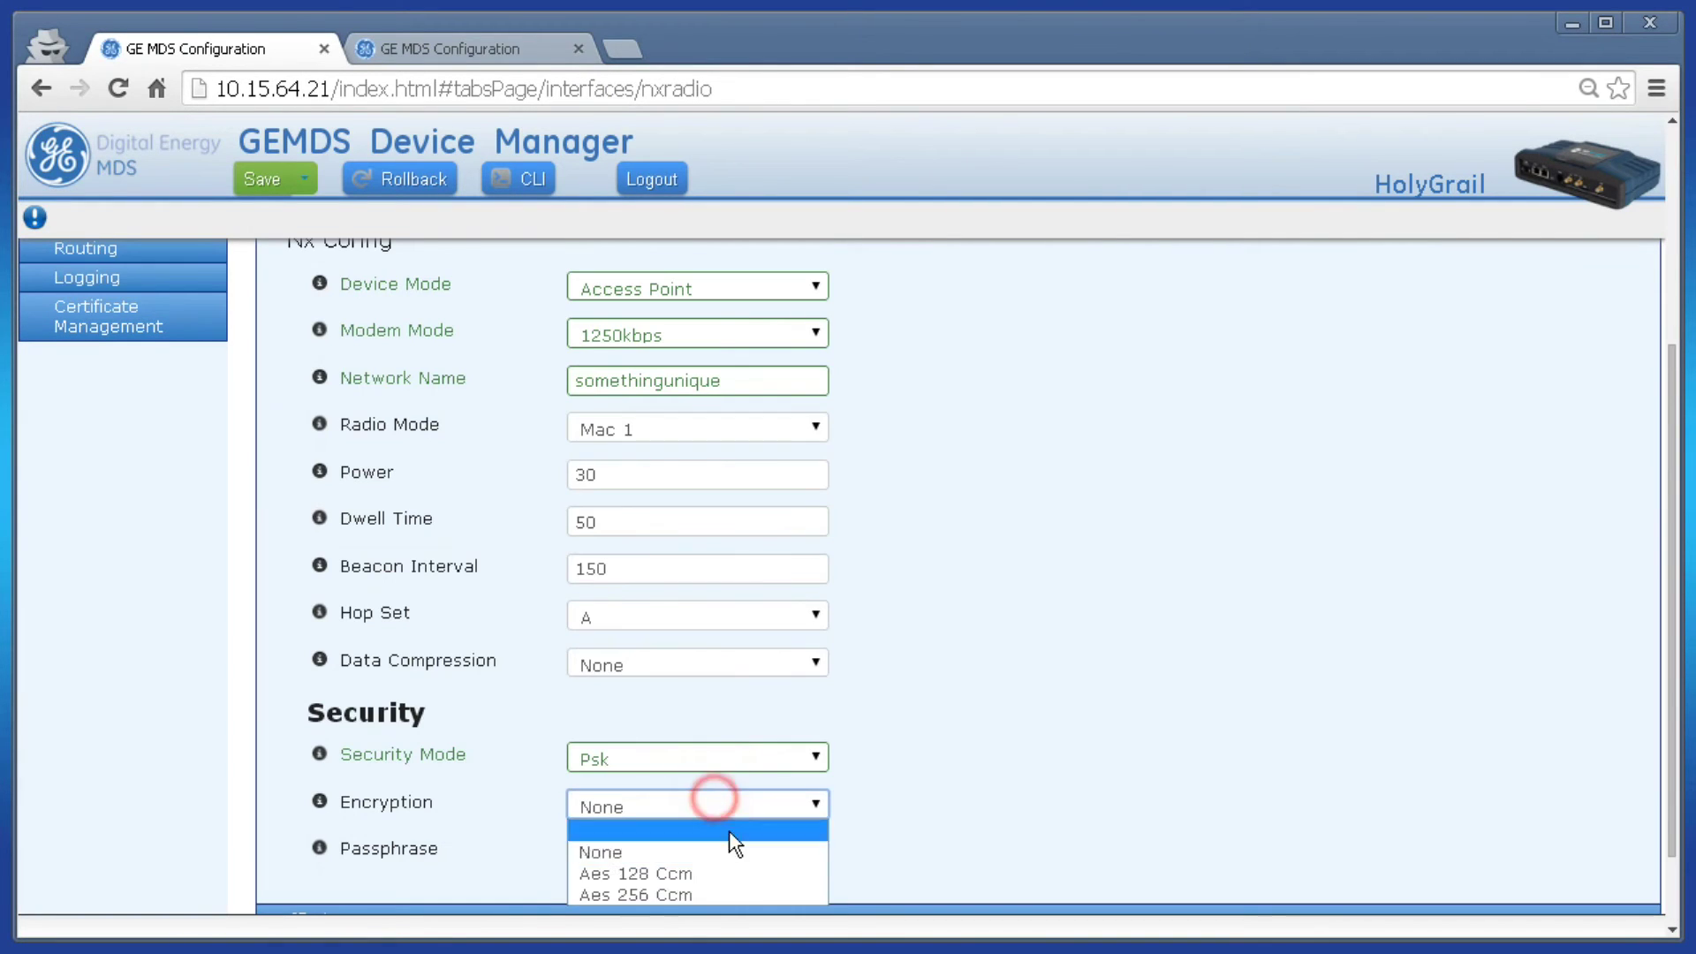
click(719, 893)
click(681, 851)
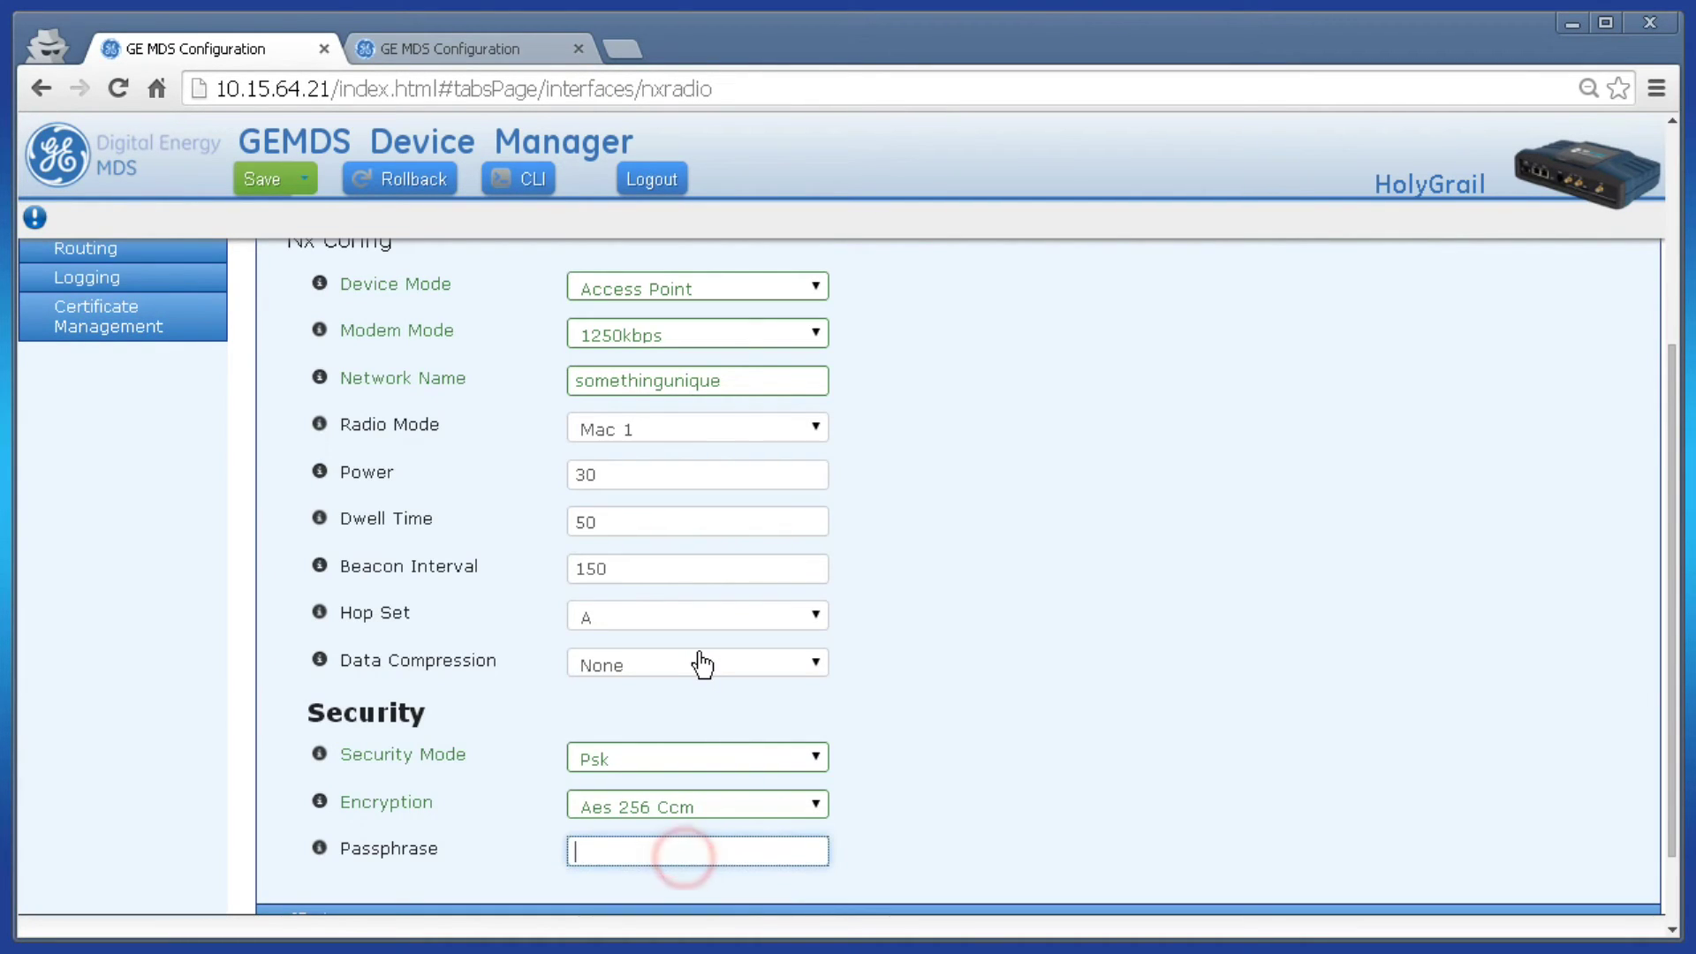
text(testsetup1)
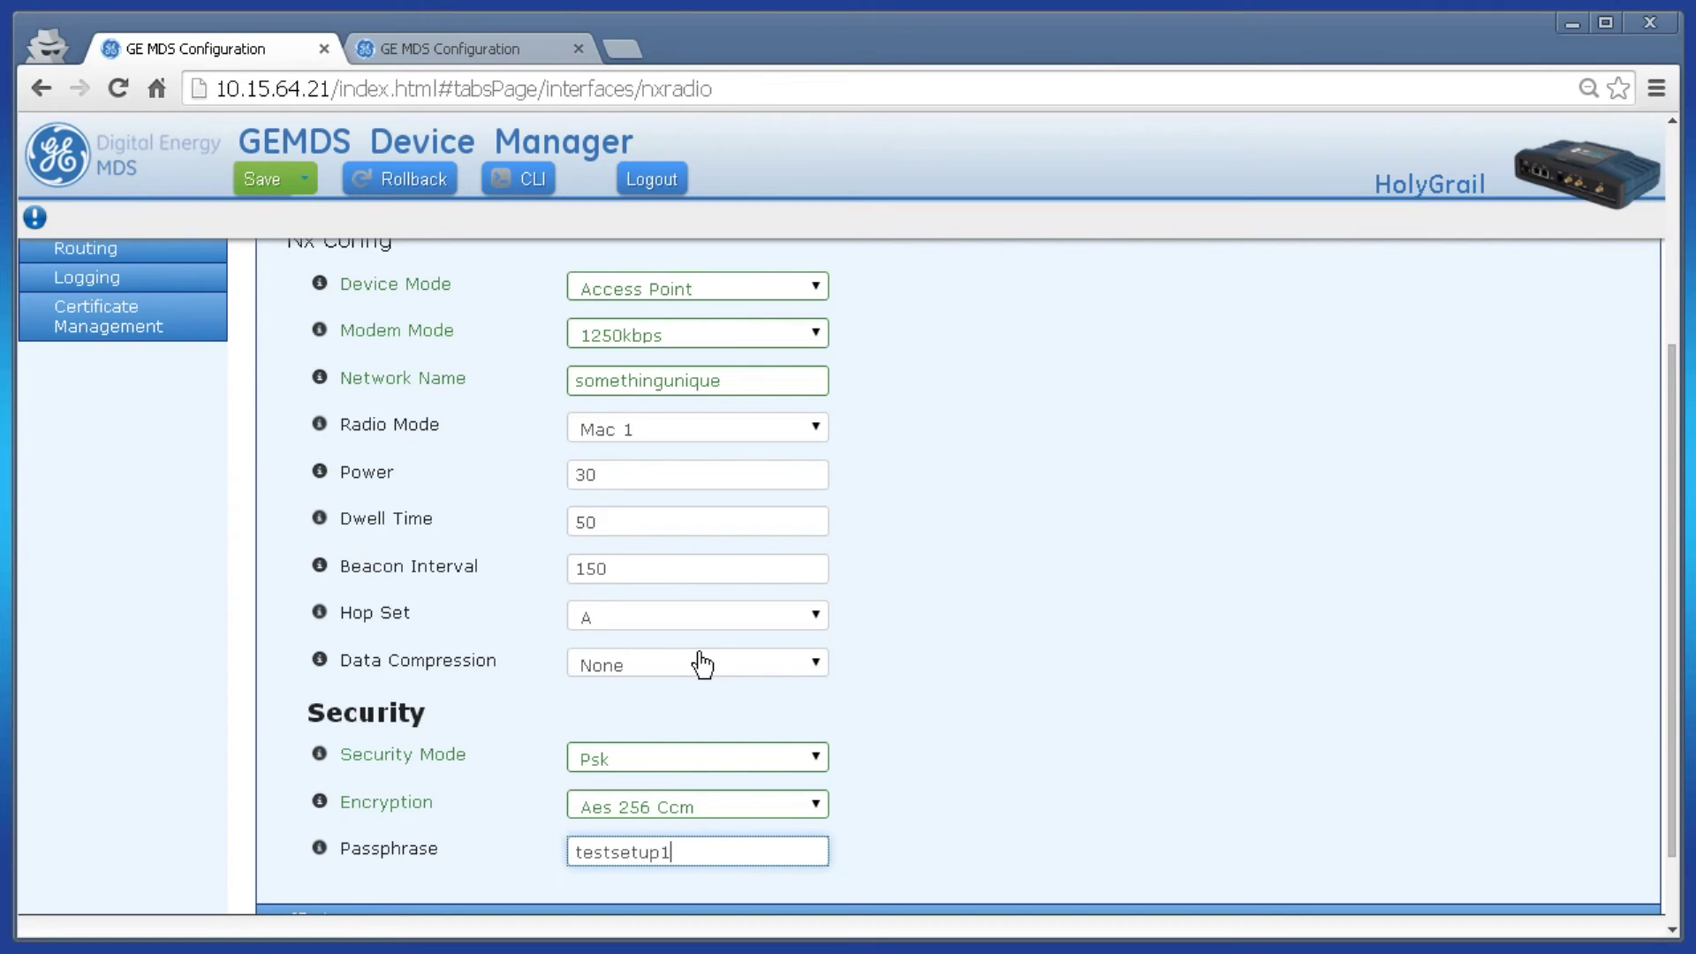
click(1073, 745)
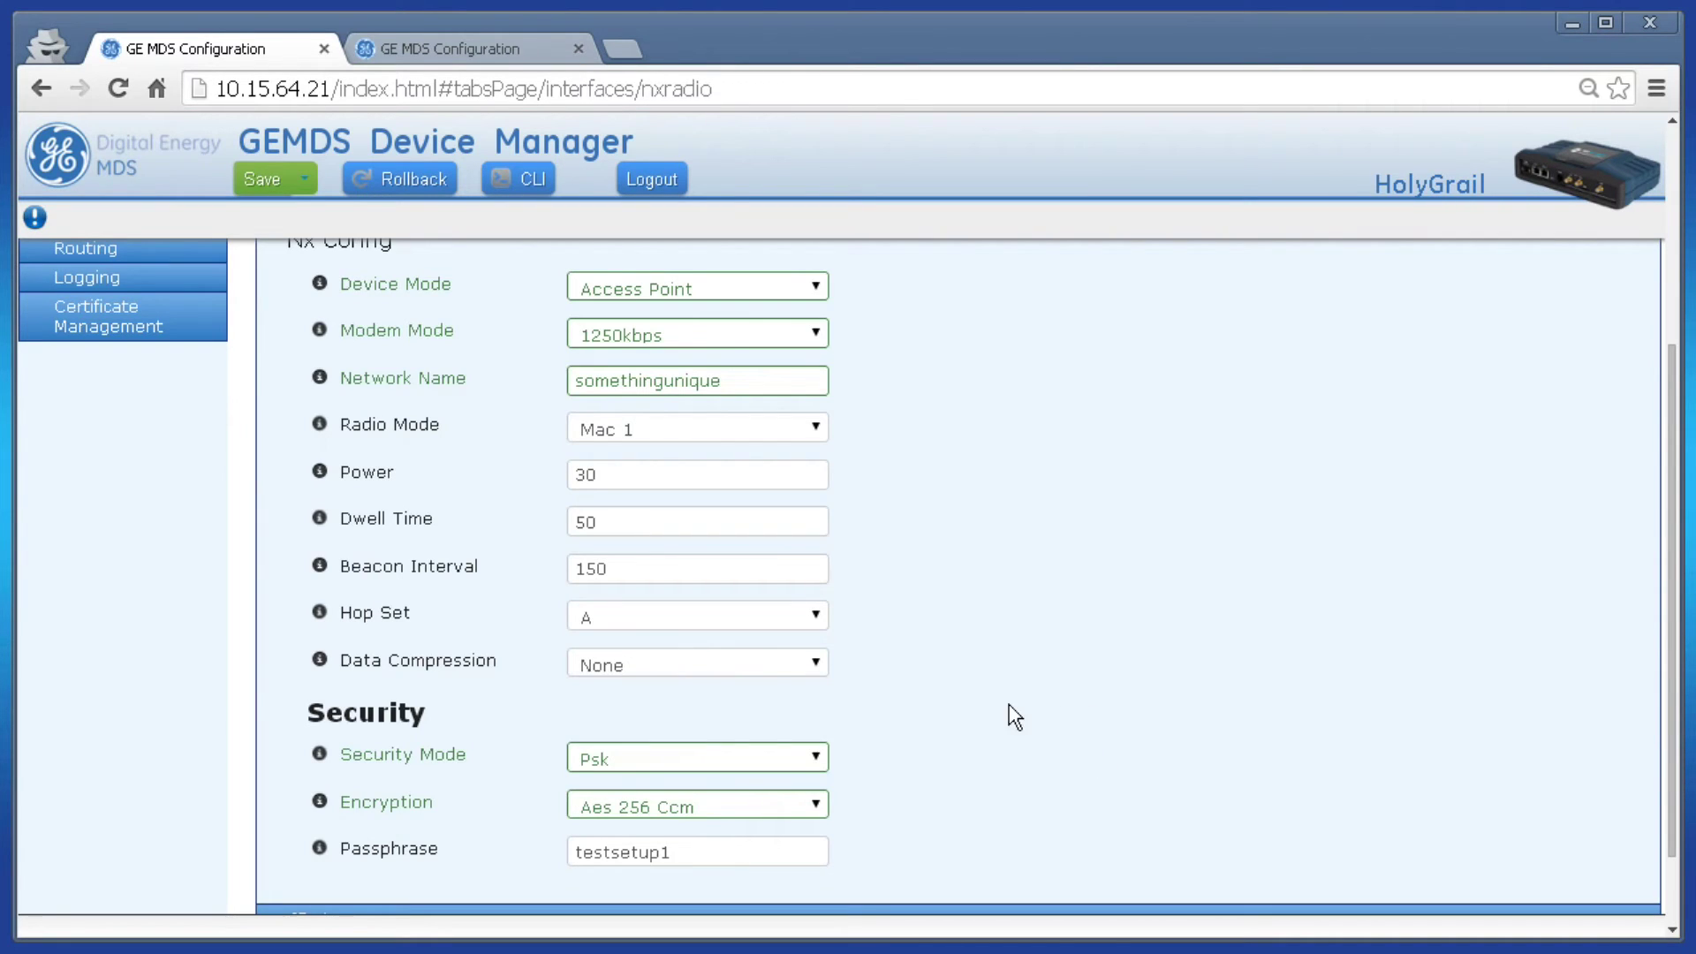
click(272, 182)
click(1132, 347)
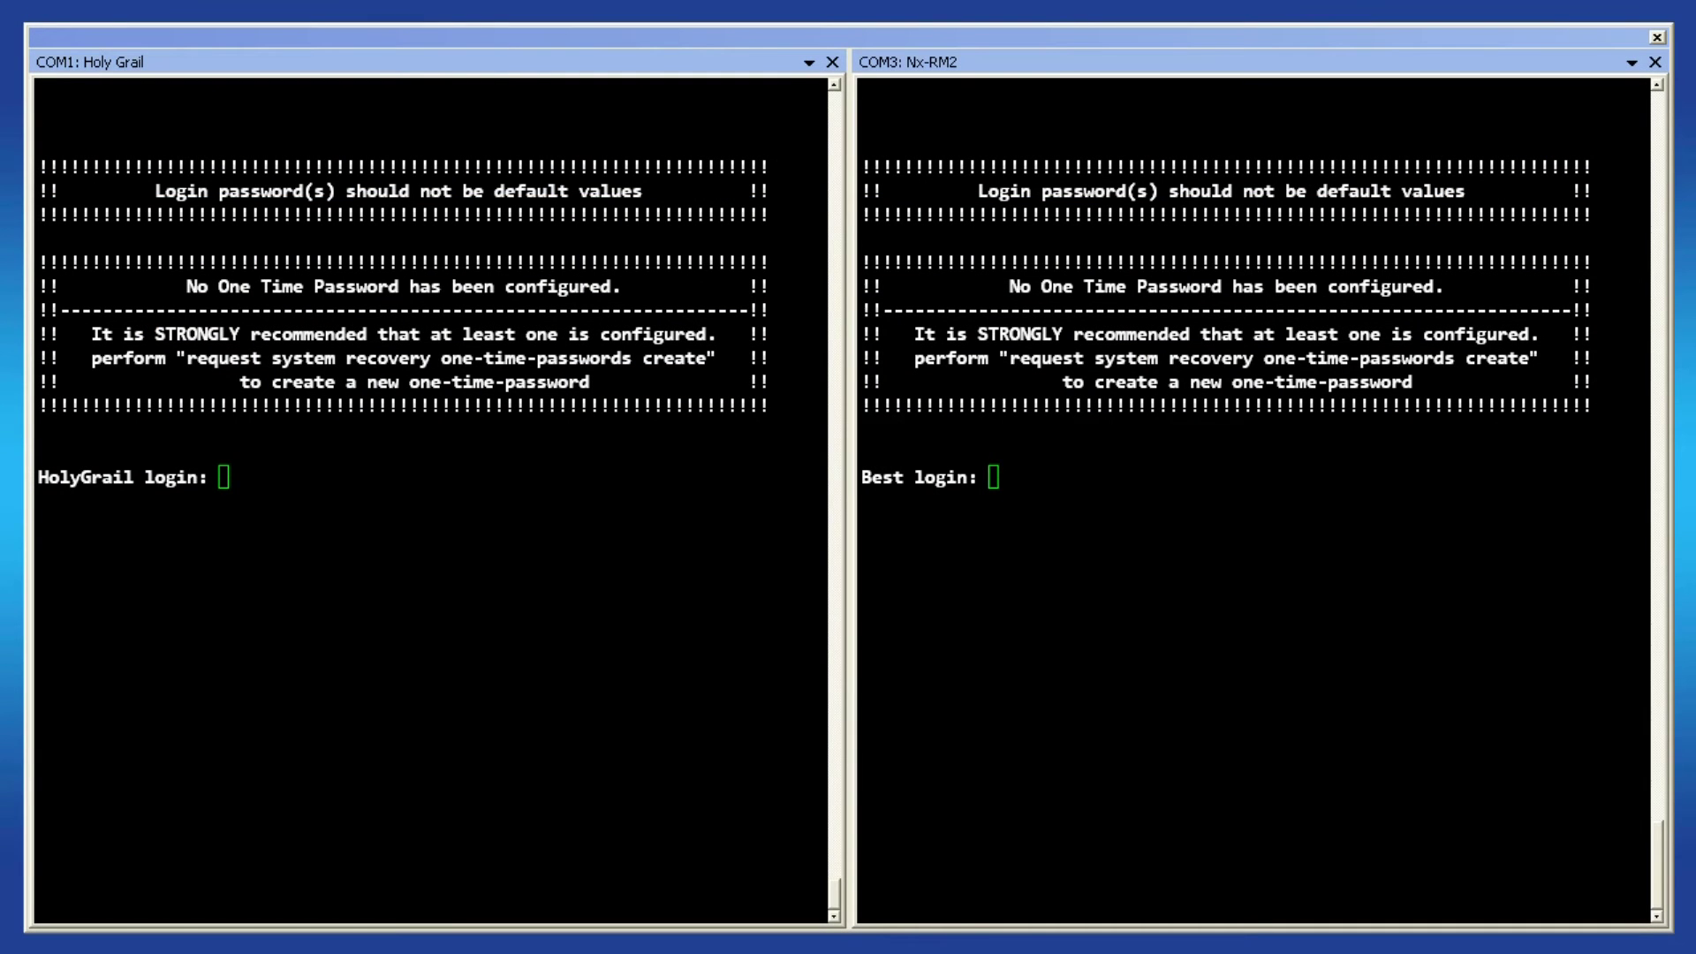
- On COM3, log in to Best, enter configure mode, and run the pasted NxRadio settings command
click(1306, 576)
text(admin)
key(Return)
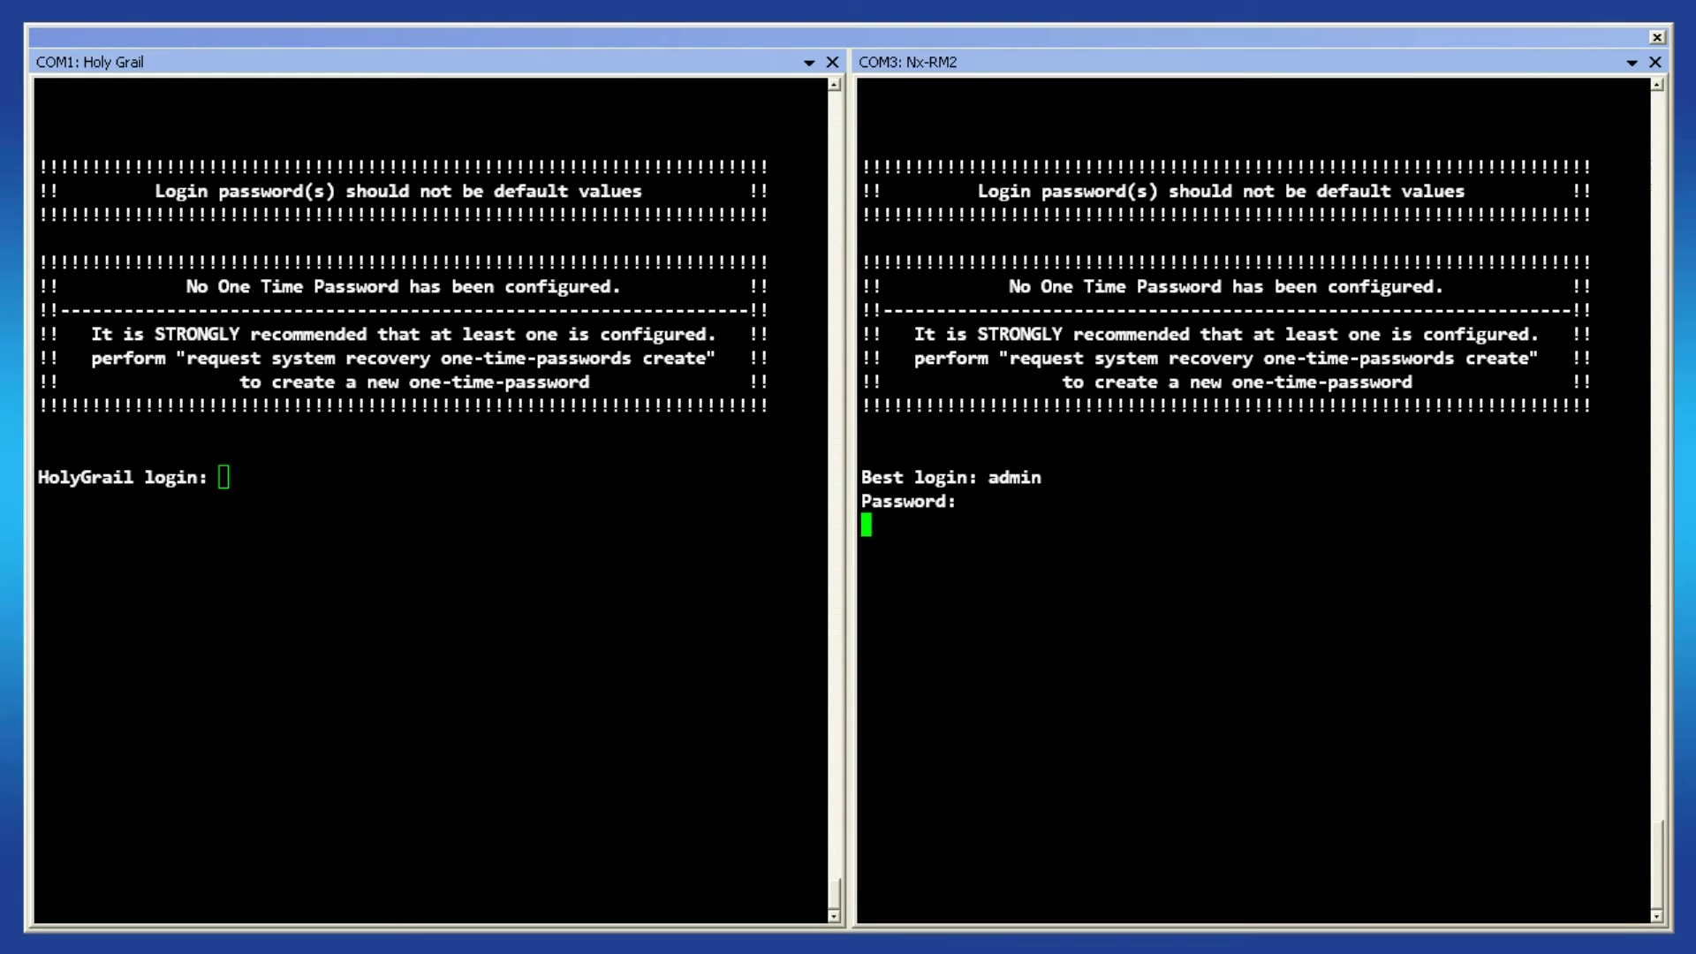
text(configure)
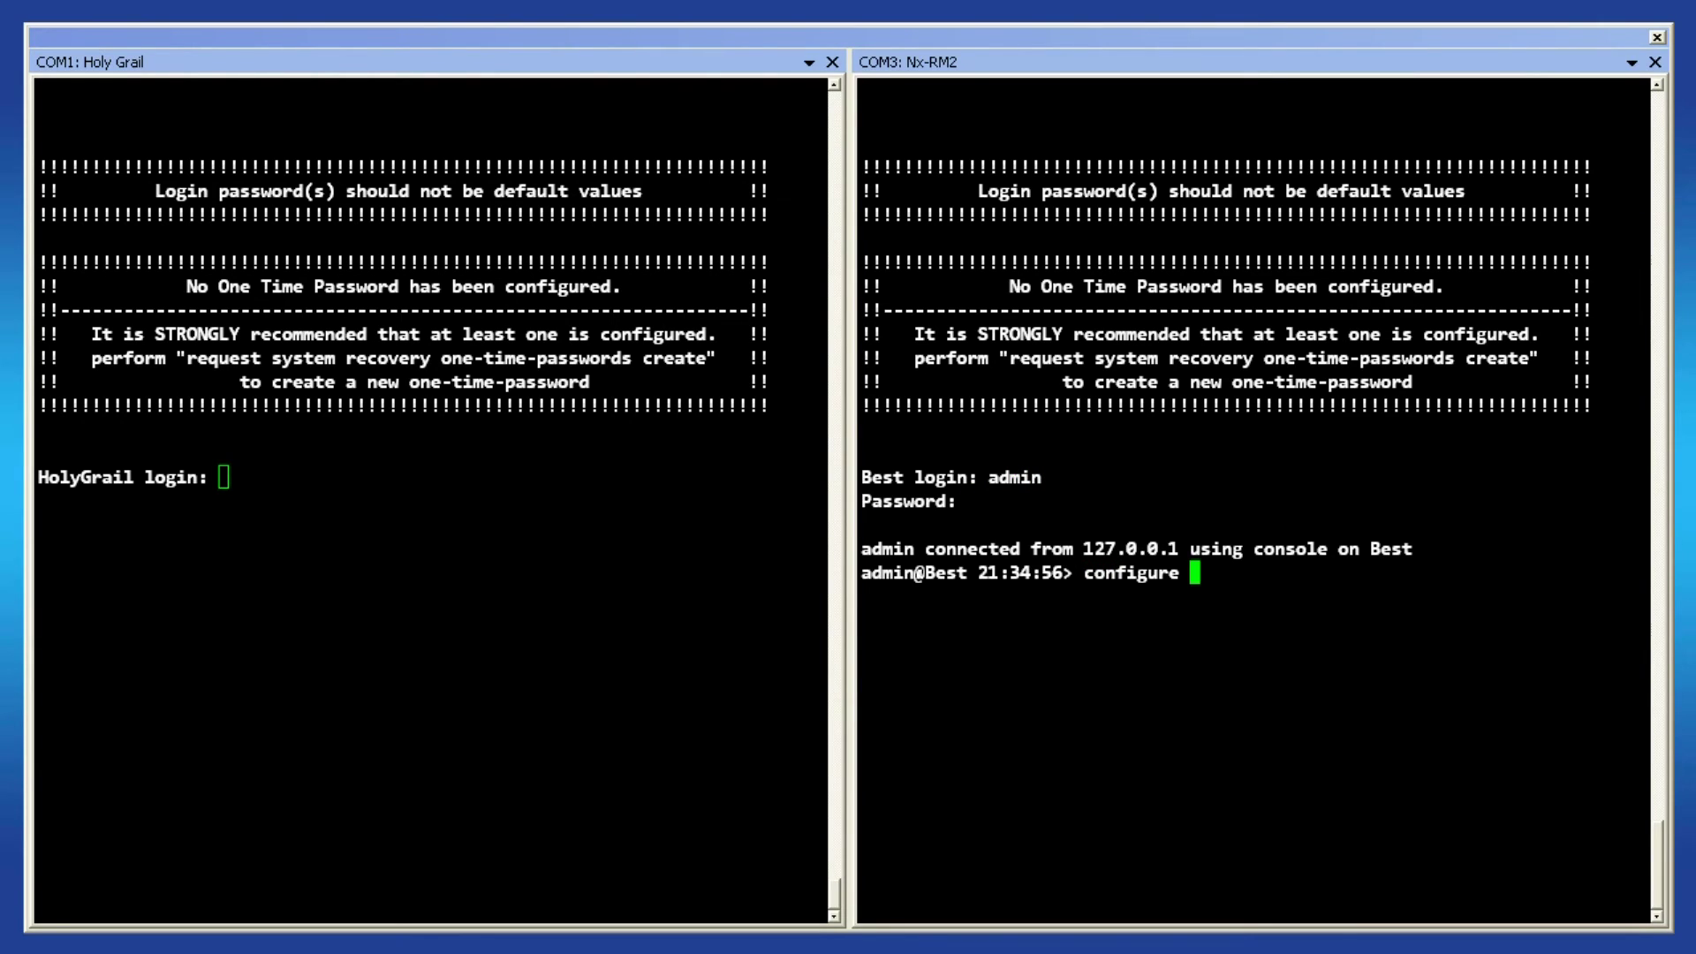
key(Return)
text(set interfaces interface NxRadio nx-config modem-mode 1250kbps network-name somethingunique security encryption aes256-ccm security-mode psk passphrase testsetup1)
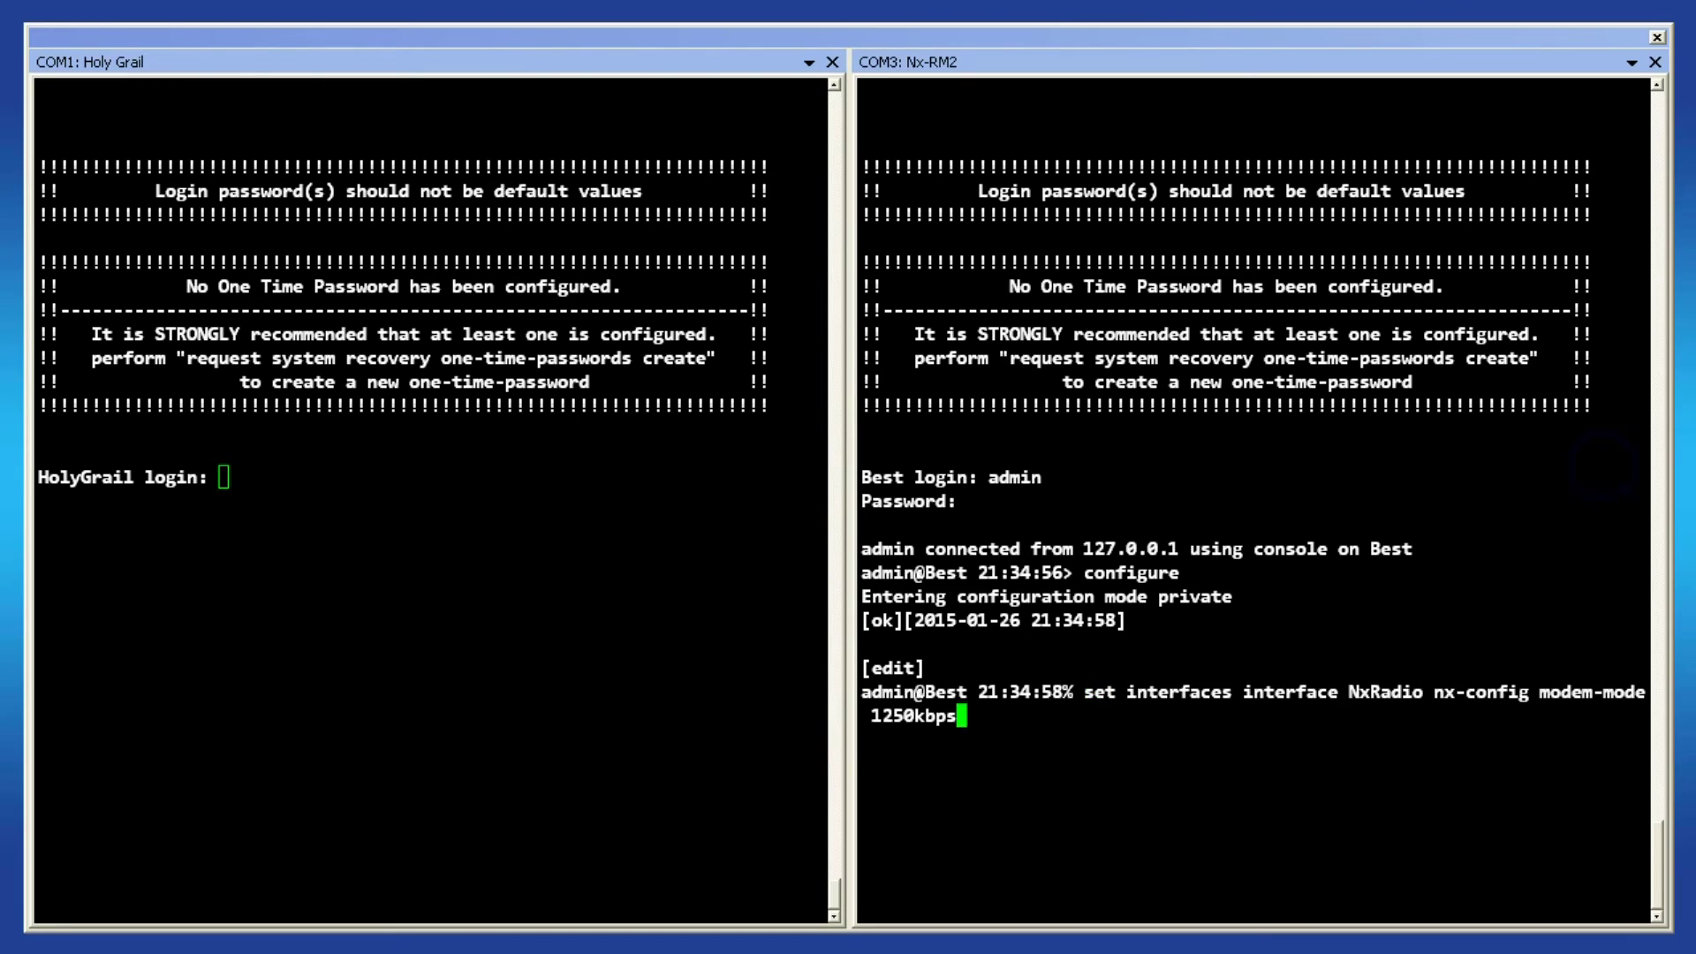
key(Return)
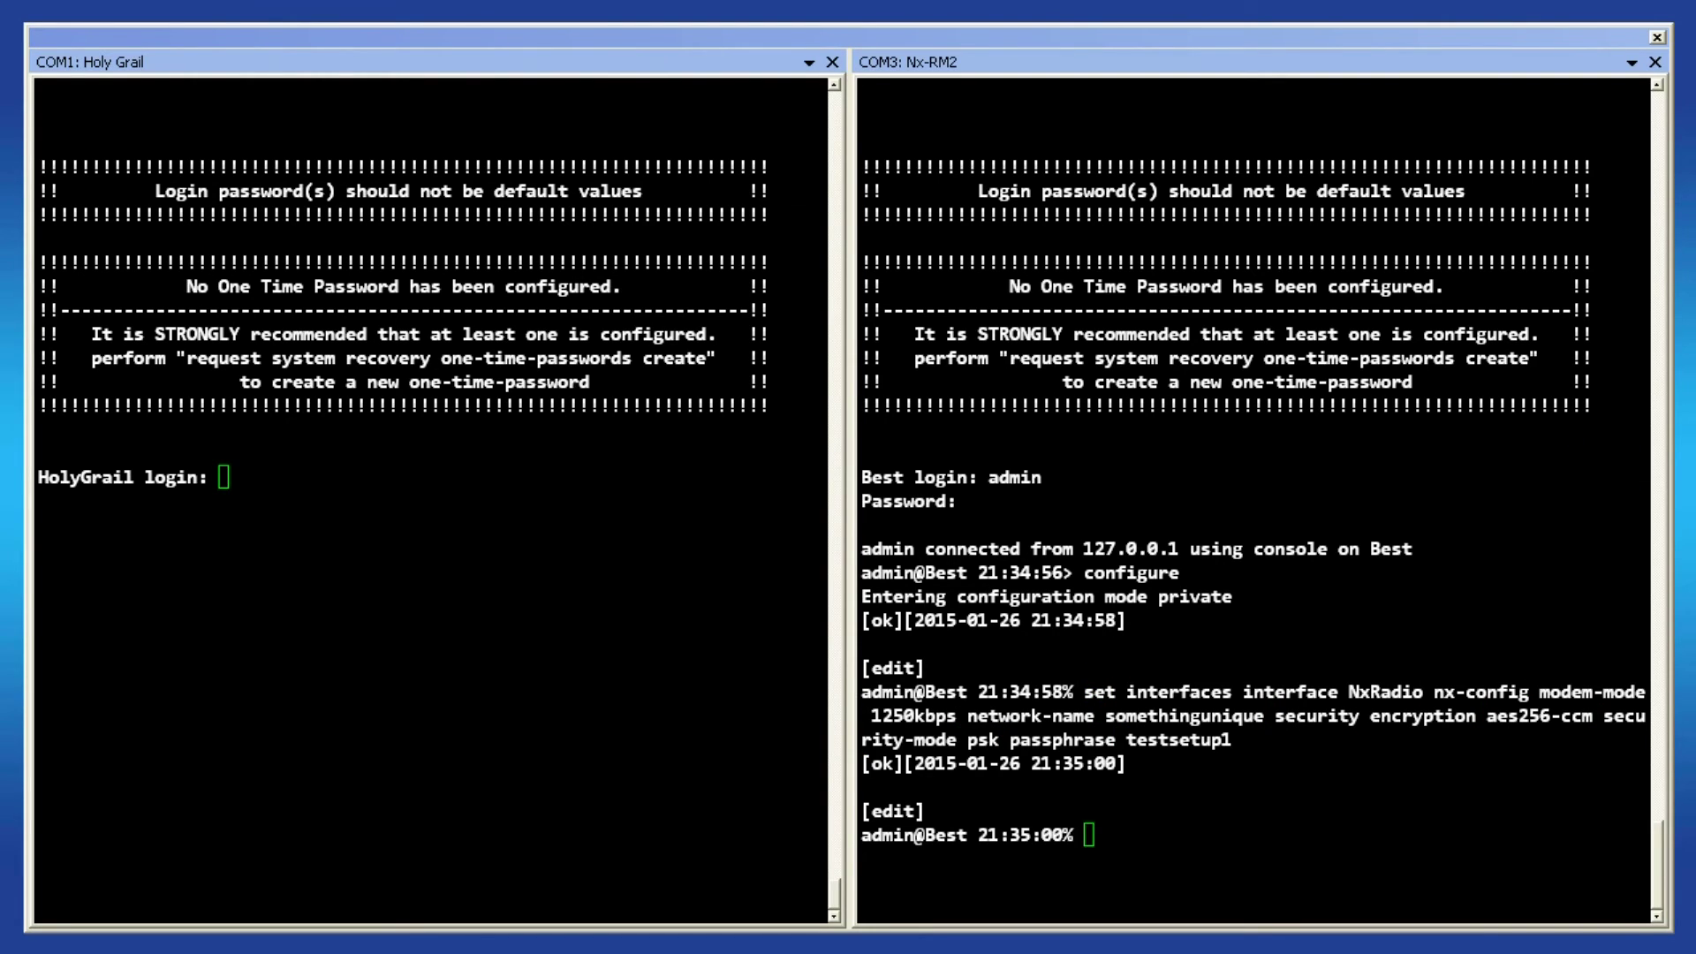
- Log in to the HolyGrail radio on the COM1 console
click(294, 539)
text(admin)
key(Return)
key(Return)
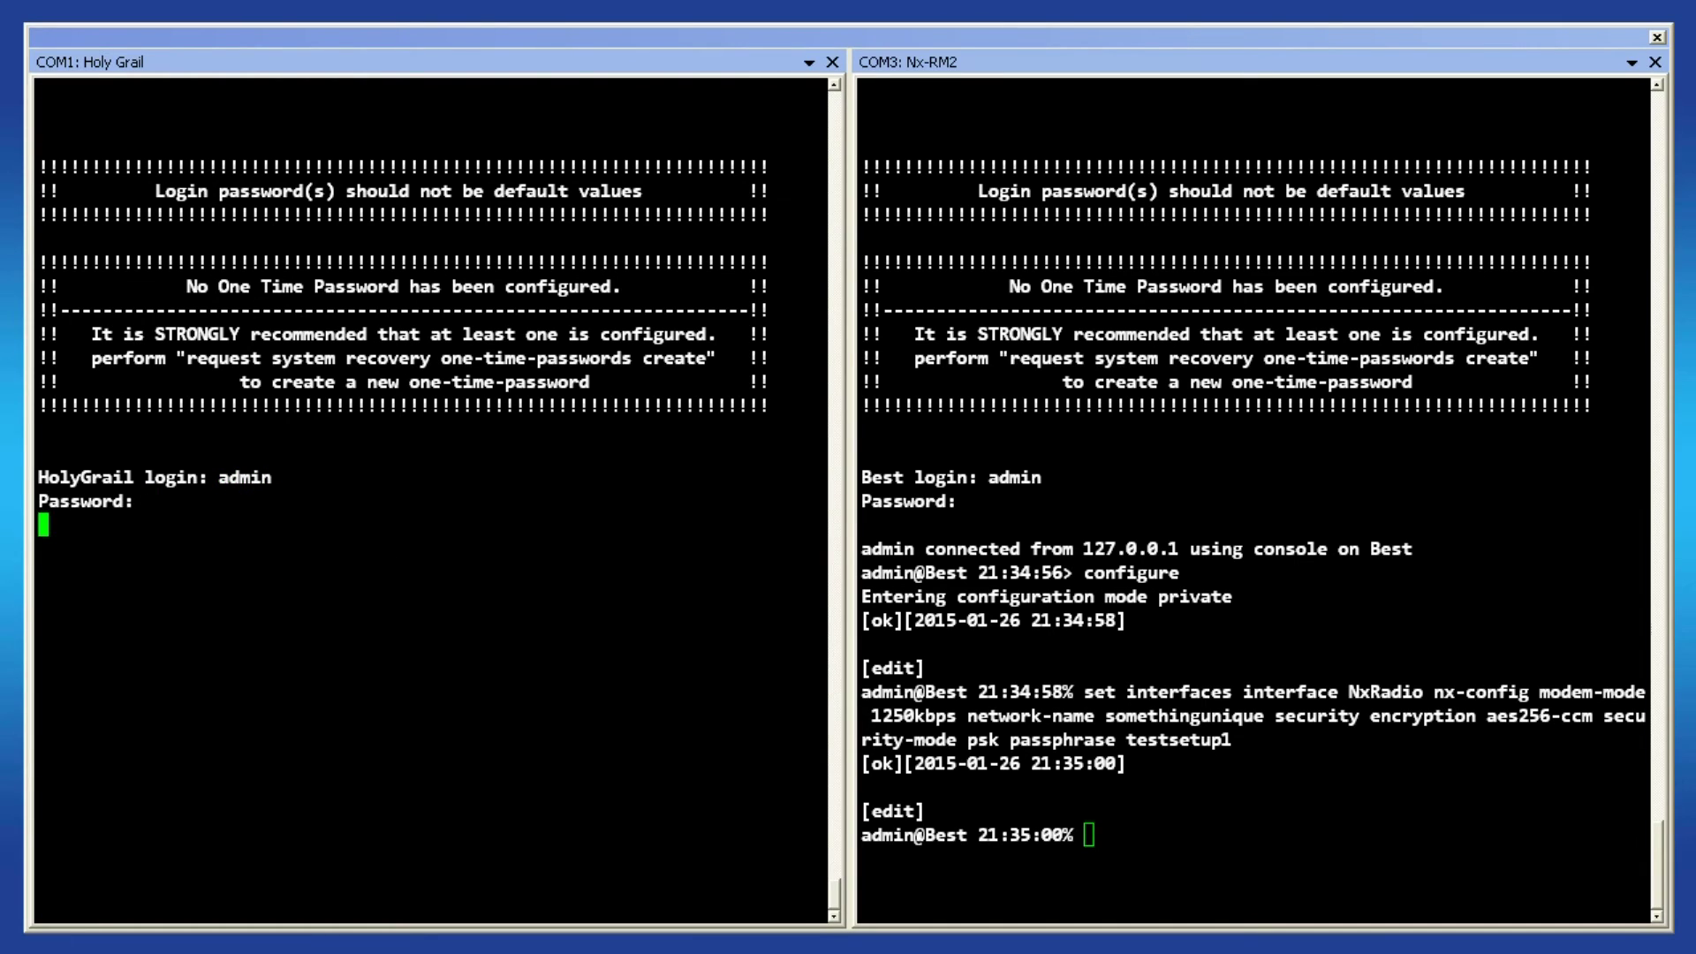
- In configure mode, set HolyGrail's NxRadio to access-point at 1250kbps with matching network and security
text(configure)
key(Return)
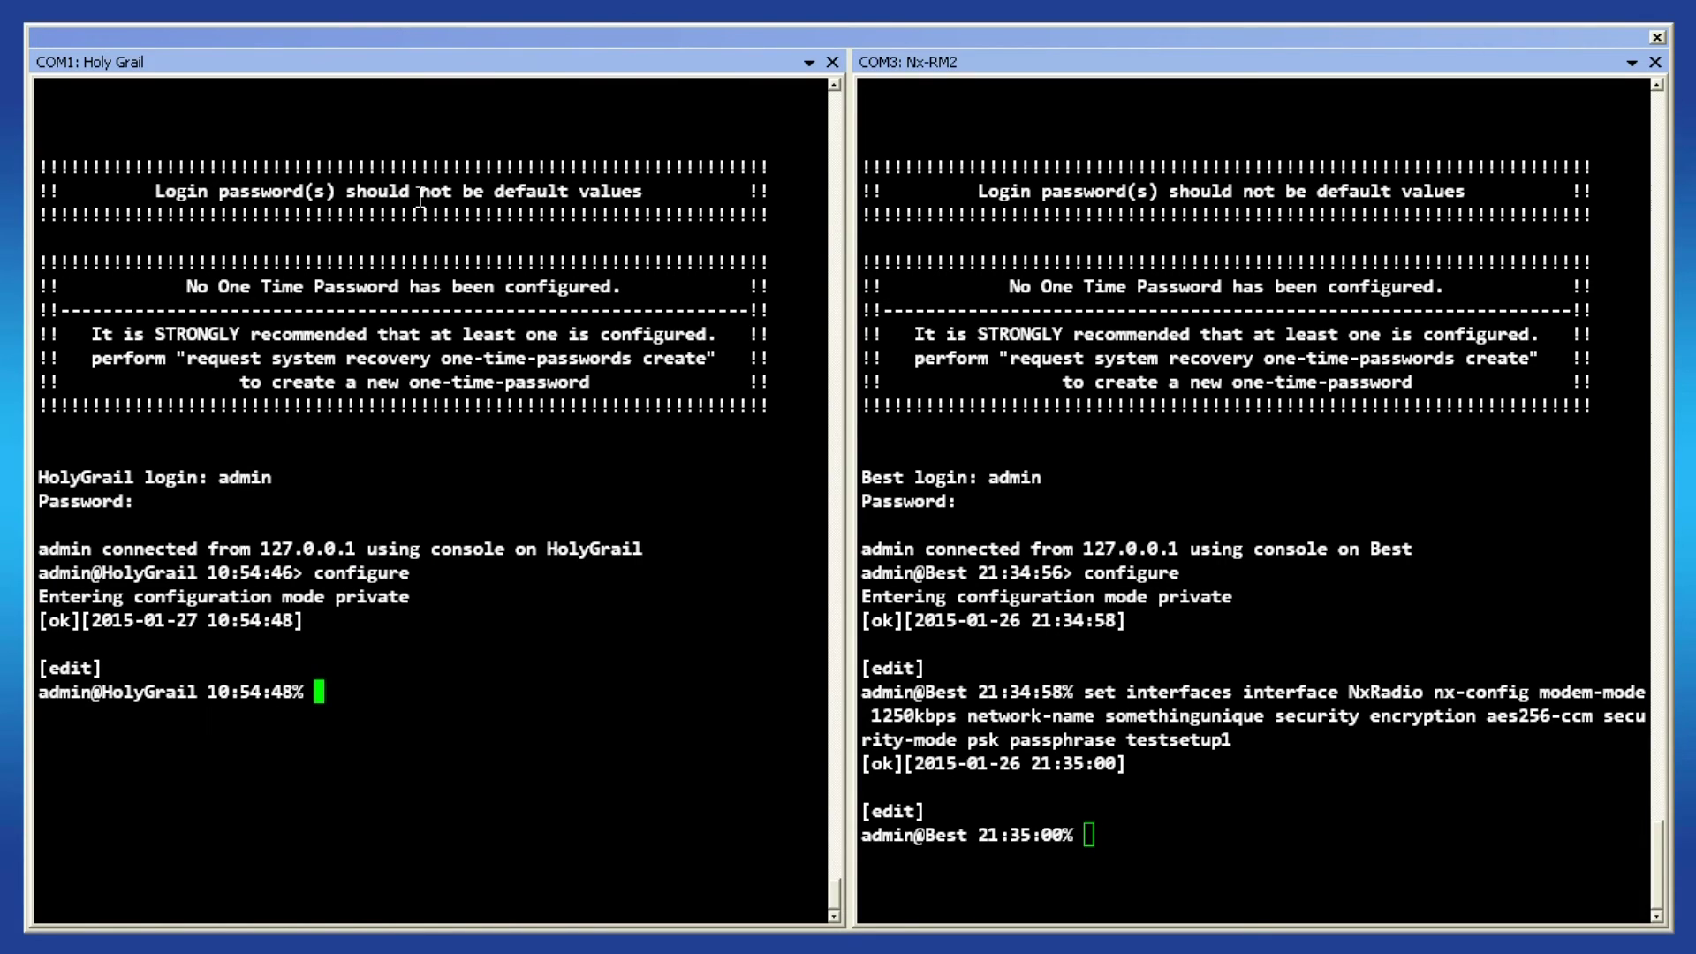
text(set interfaces interface NxRadio nx-config device-mode access-point modem-mode 1250kbps network-name somethingunique security encryption aes256-ccm security-mode psk passphrase testsetup1)
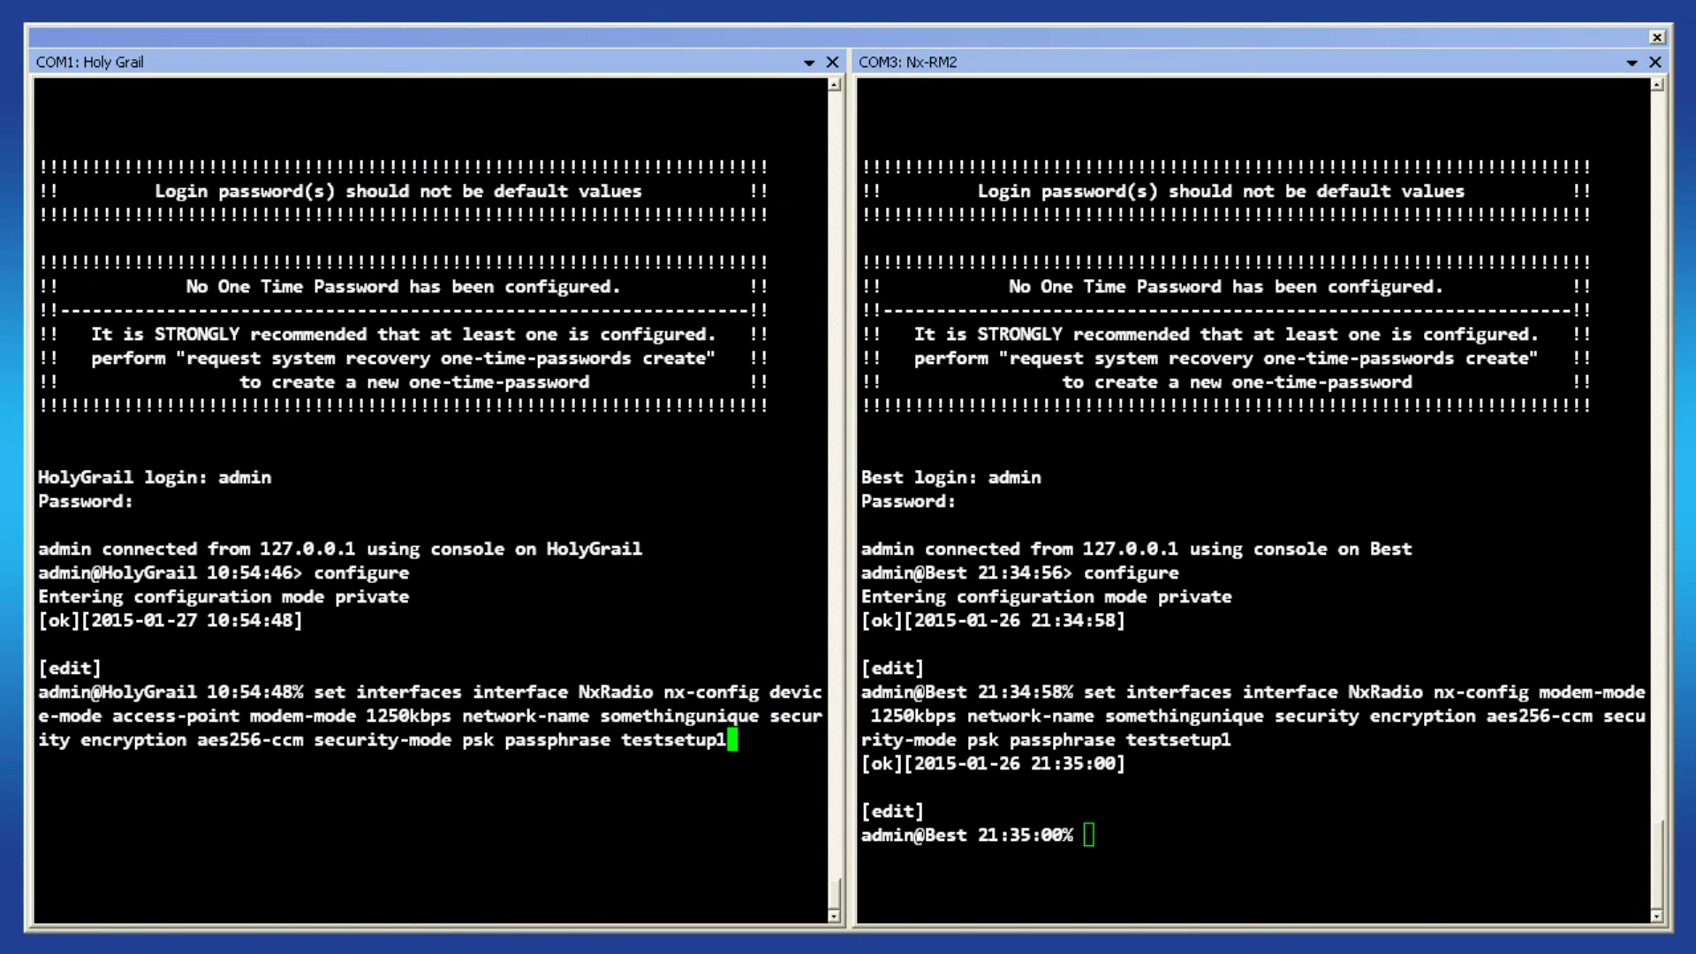
key(Return)
- Commit the configuration on both Best (COM3) and HolyGrail (COM1)
click(1014, 373)
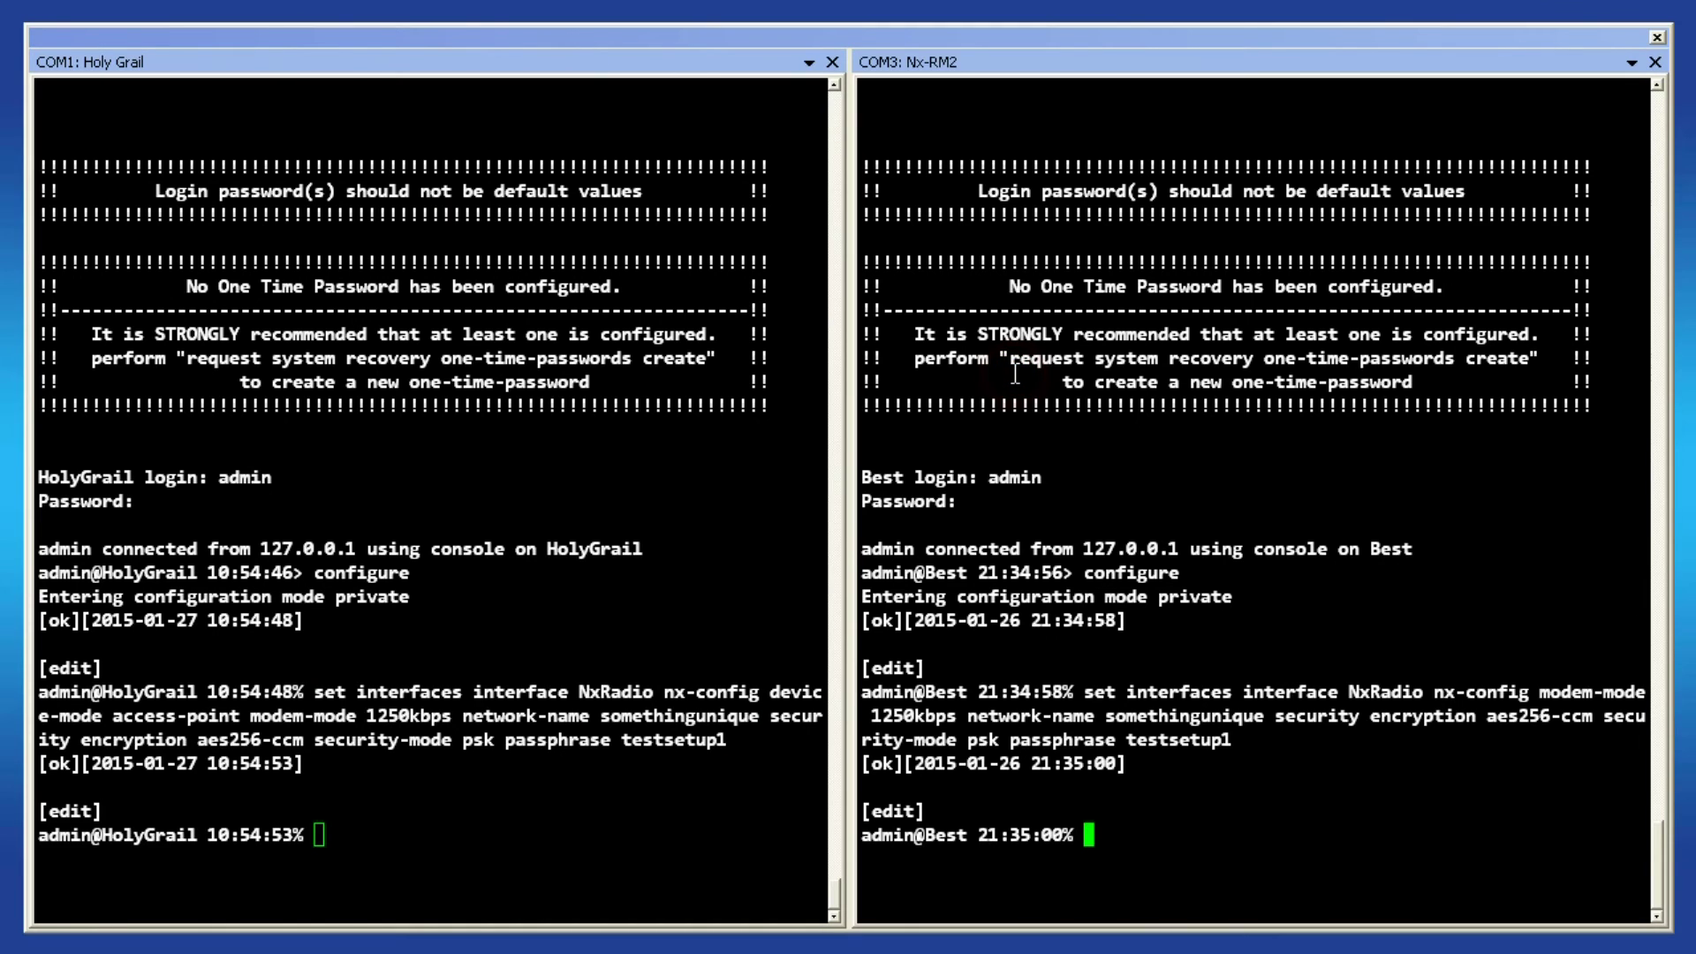
text(commit)
key(Return)
click(627, 412)
text(commi)
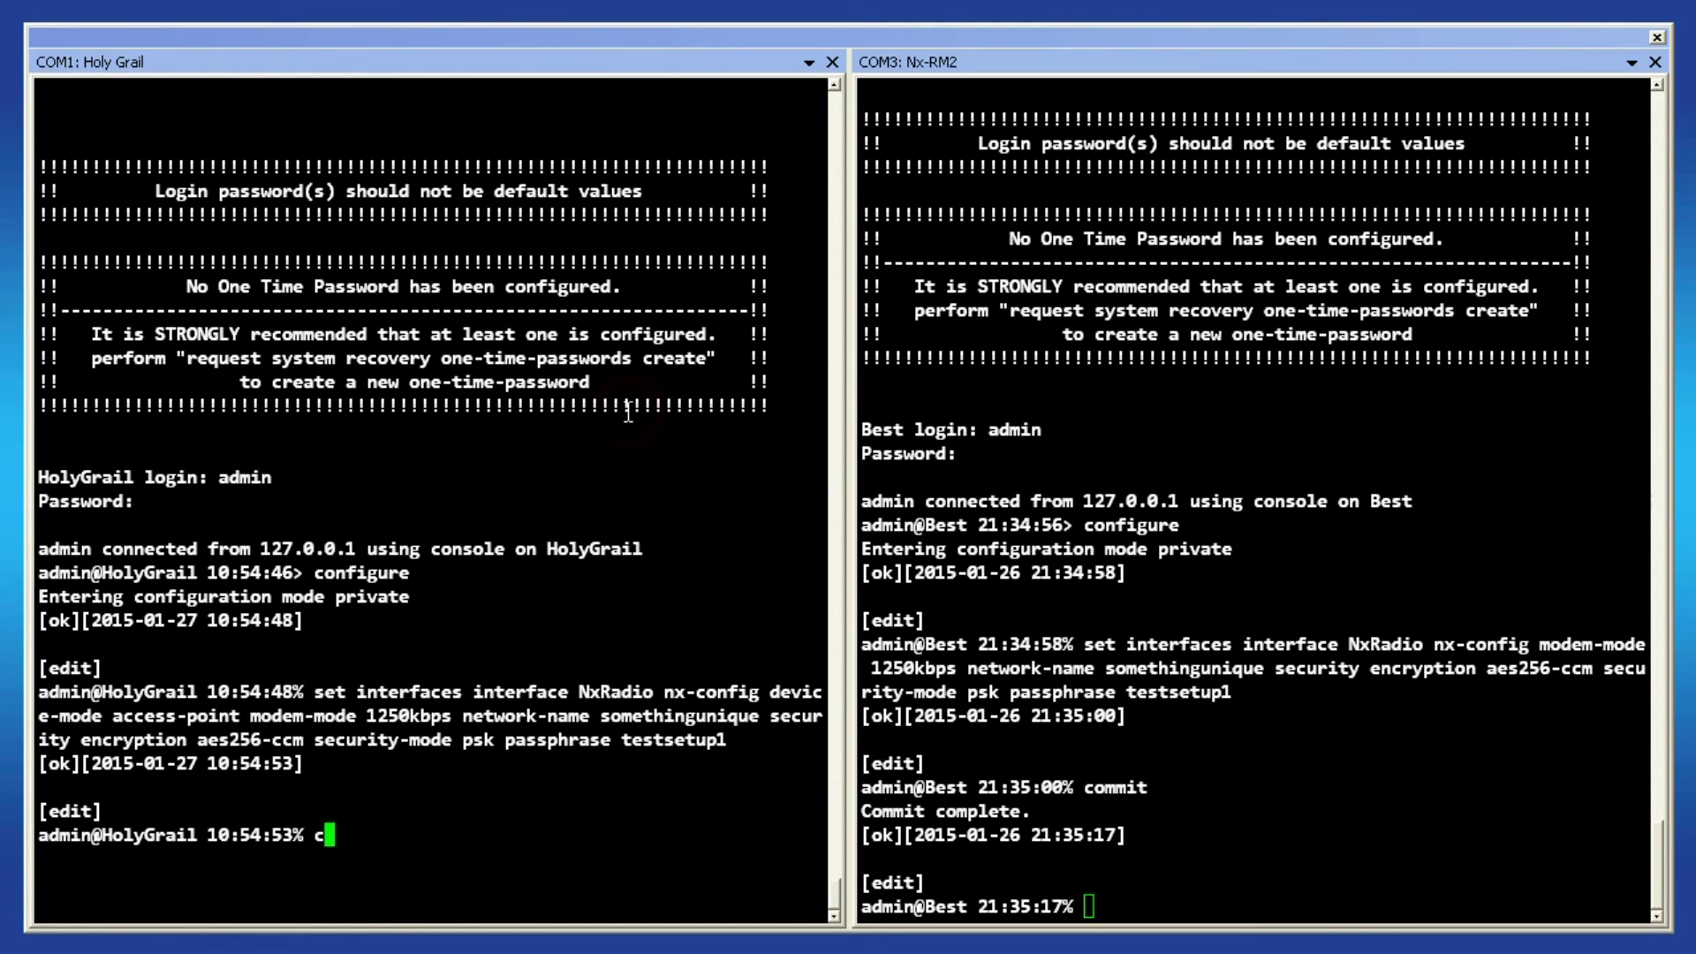
text(t)
key(Return)
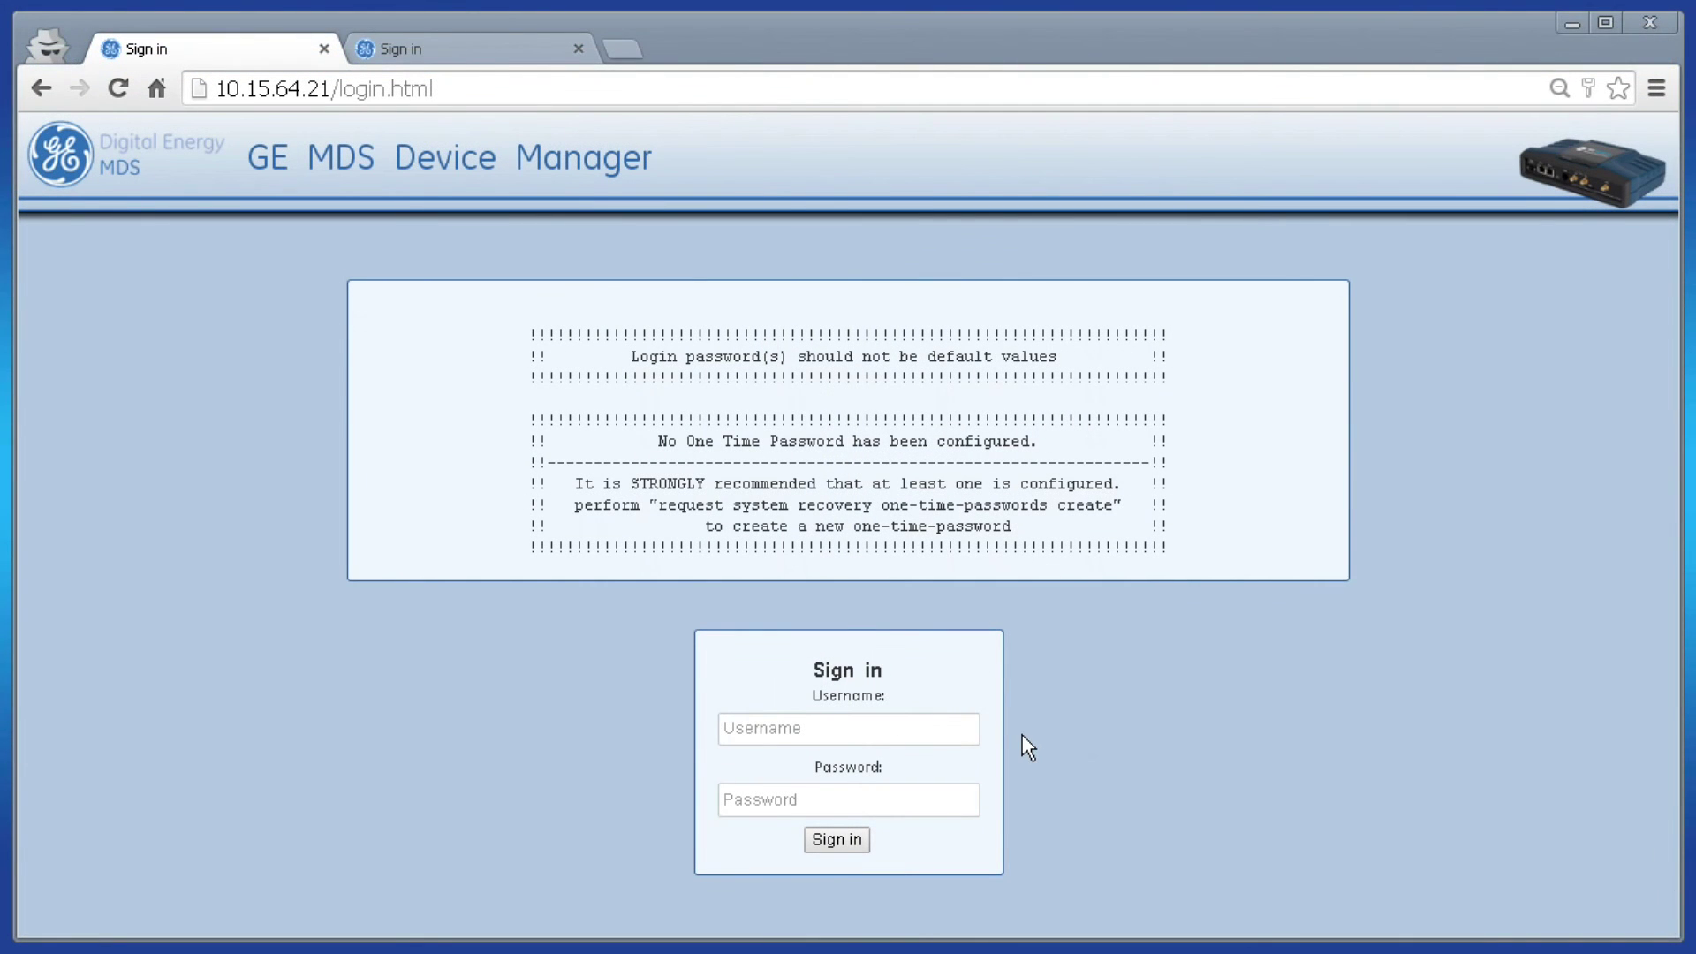
- Sign in to HolyGrail with the administrator credentials and open its NxRadio interface page
click(939, 727)
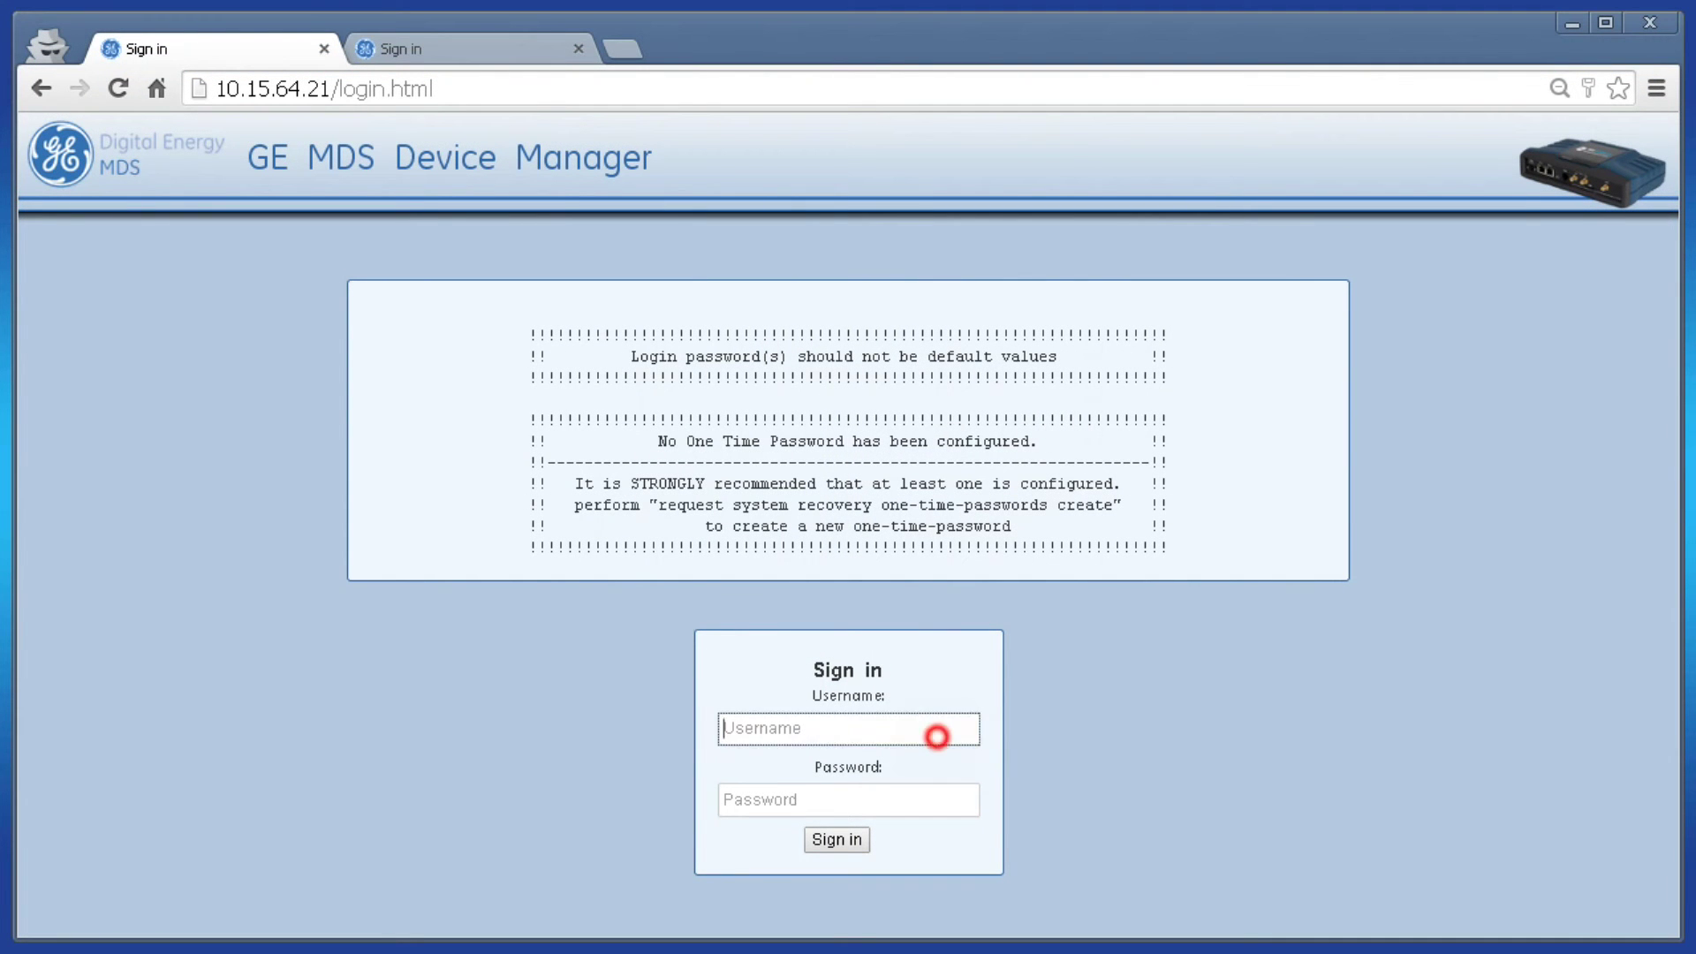
text(admin)
key(Tab)
text(admin)
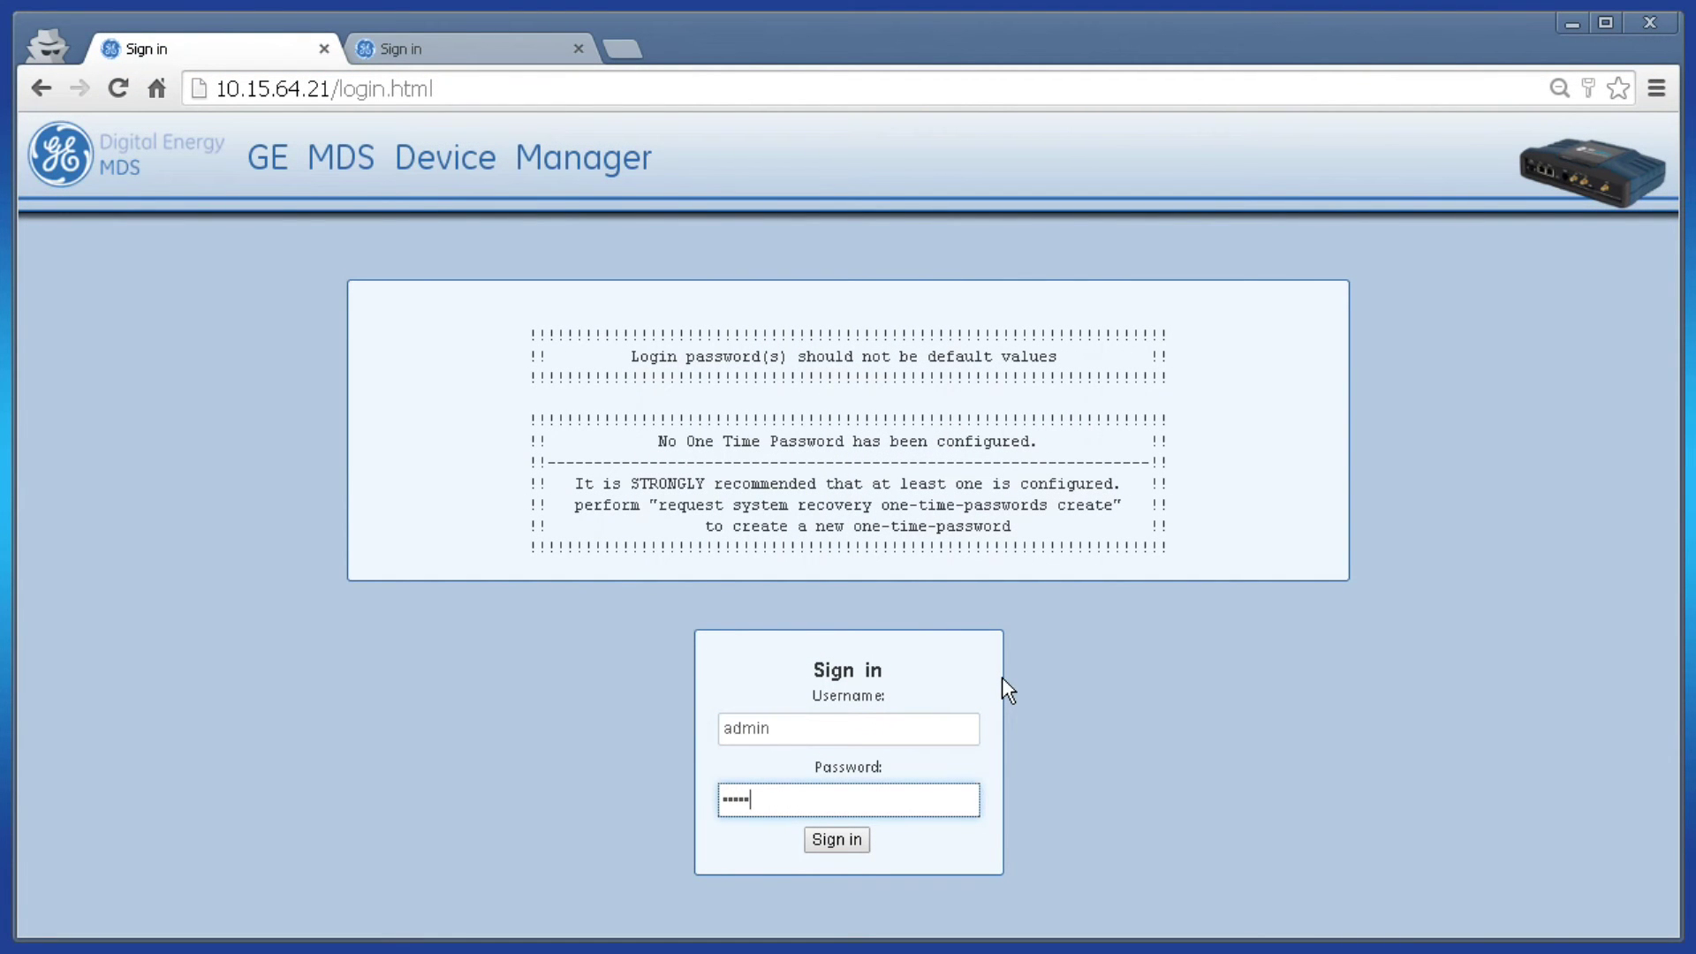
key(Return)
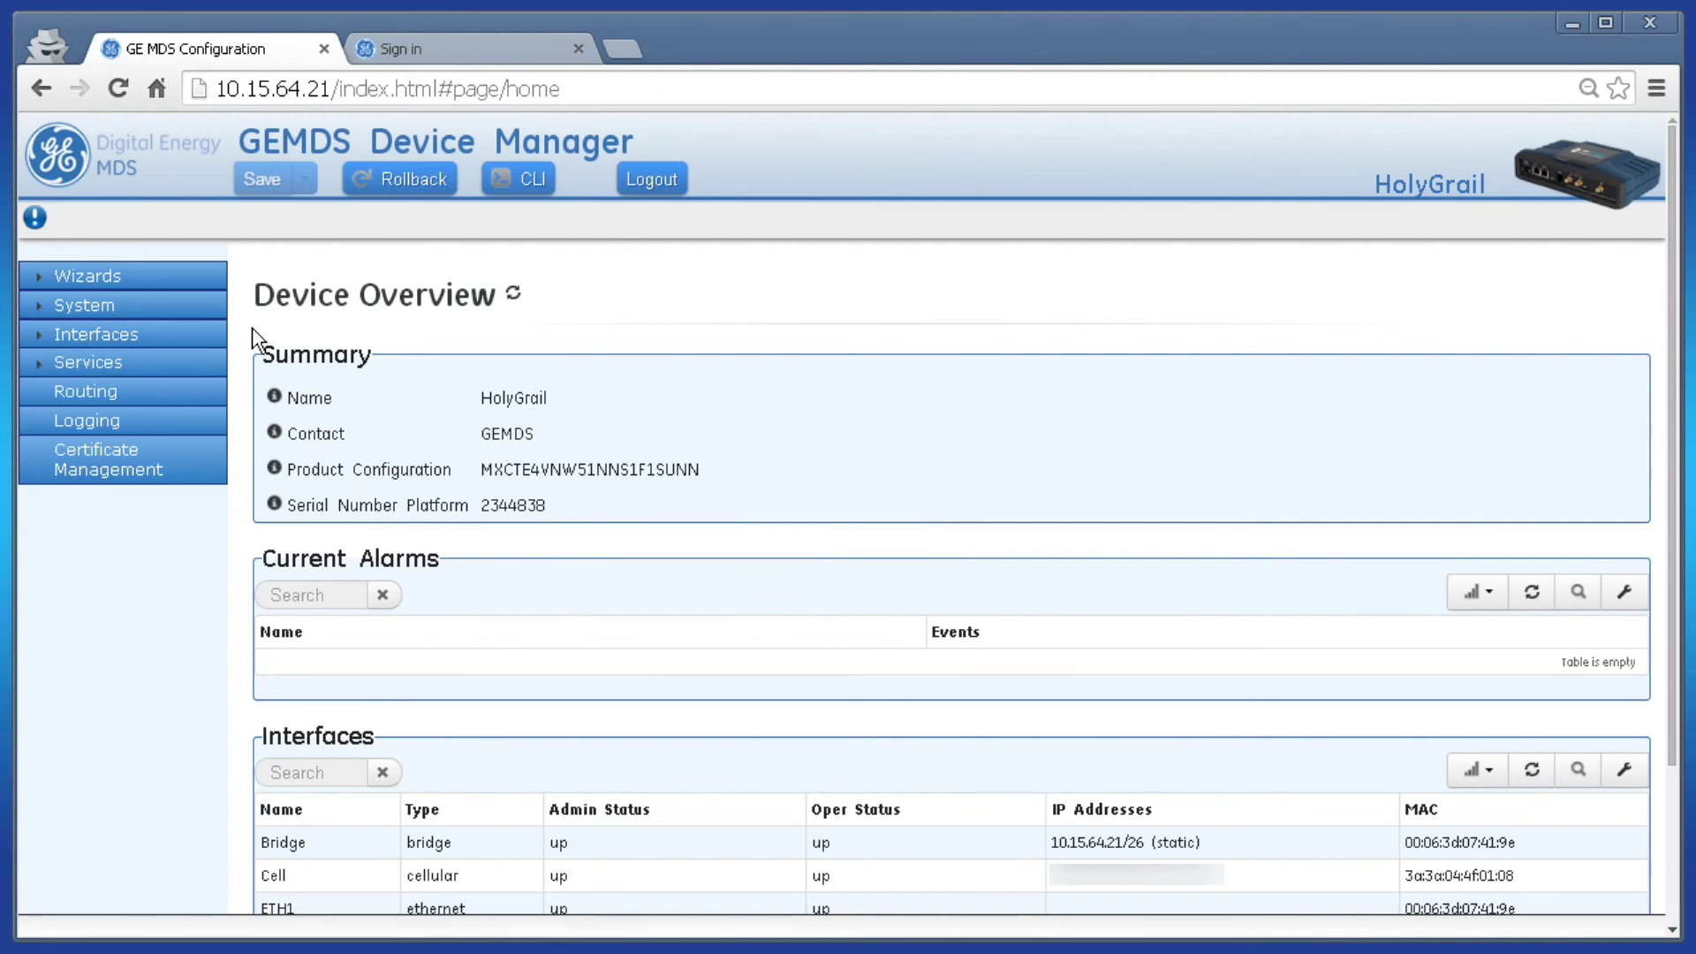
click(106, 343)
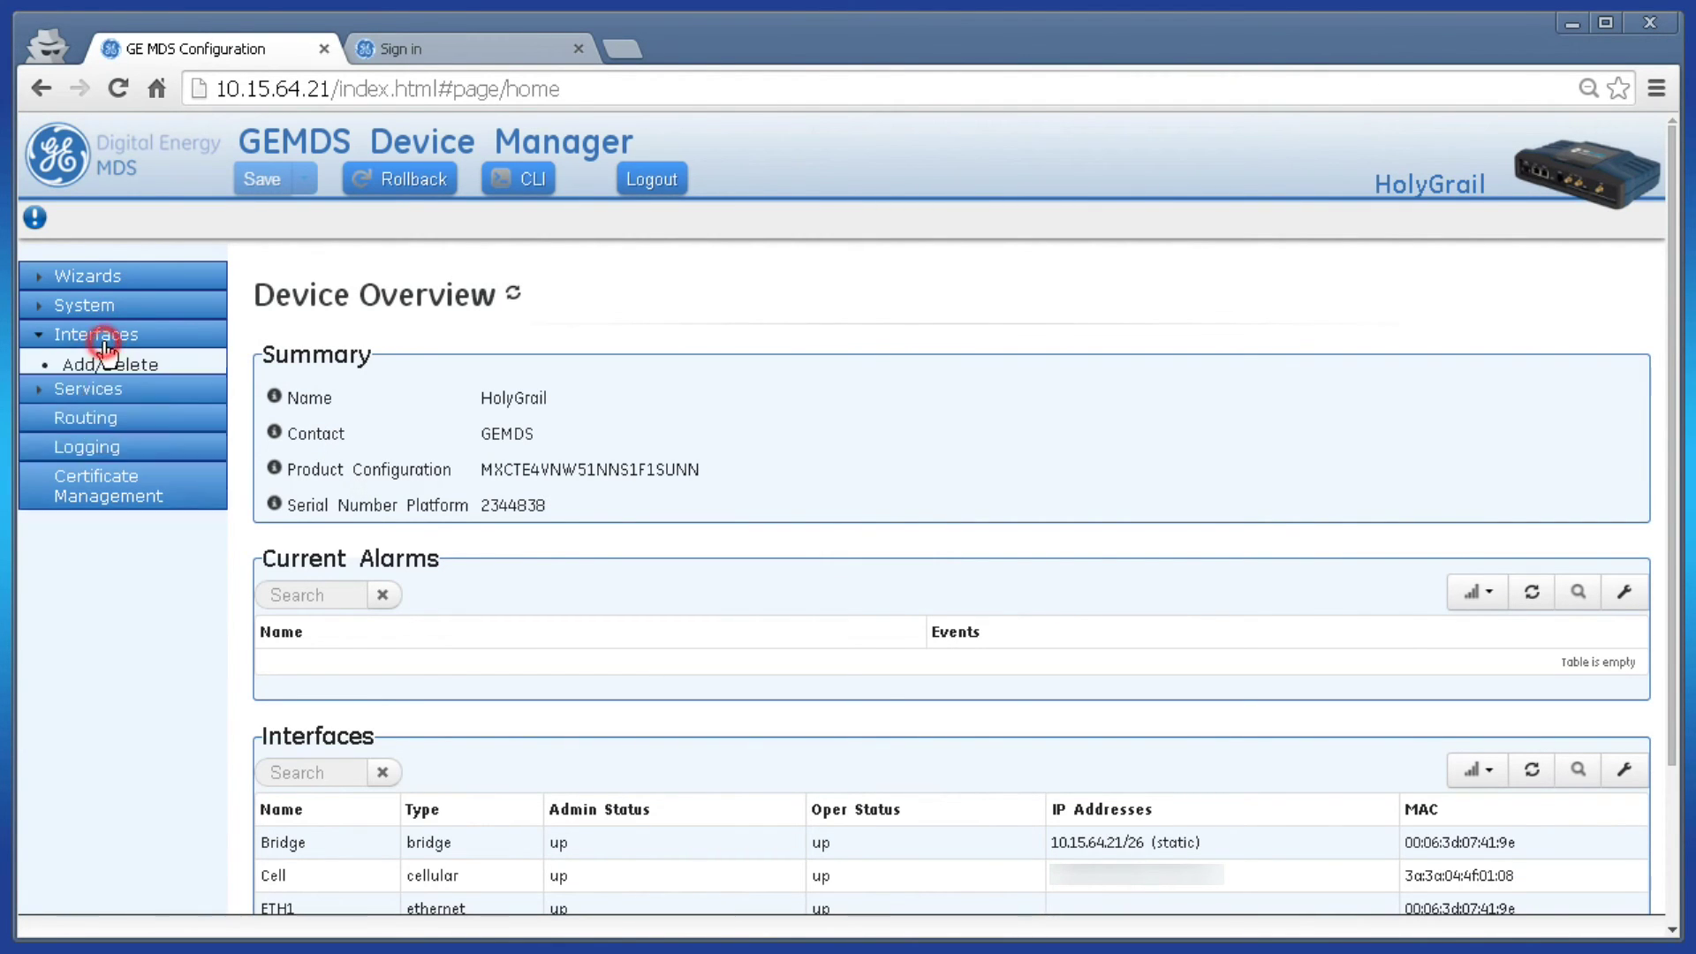
click(93, 516)
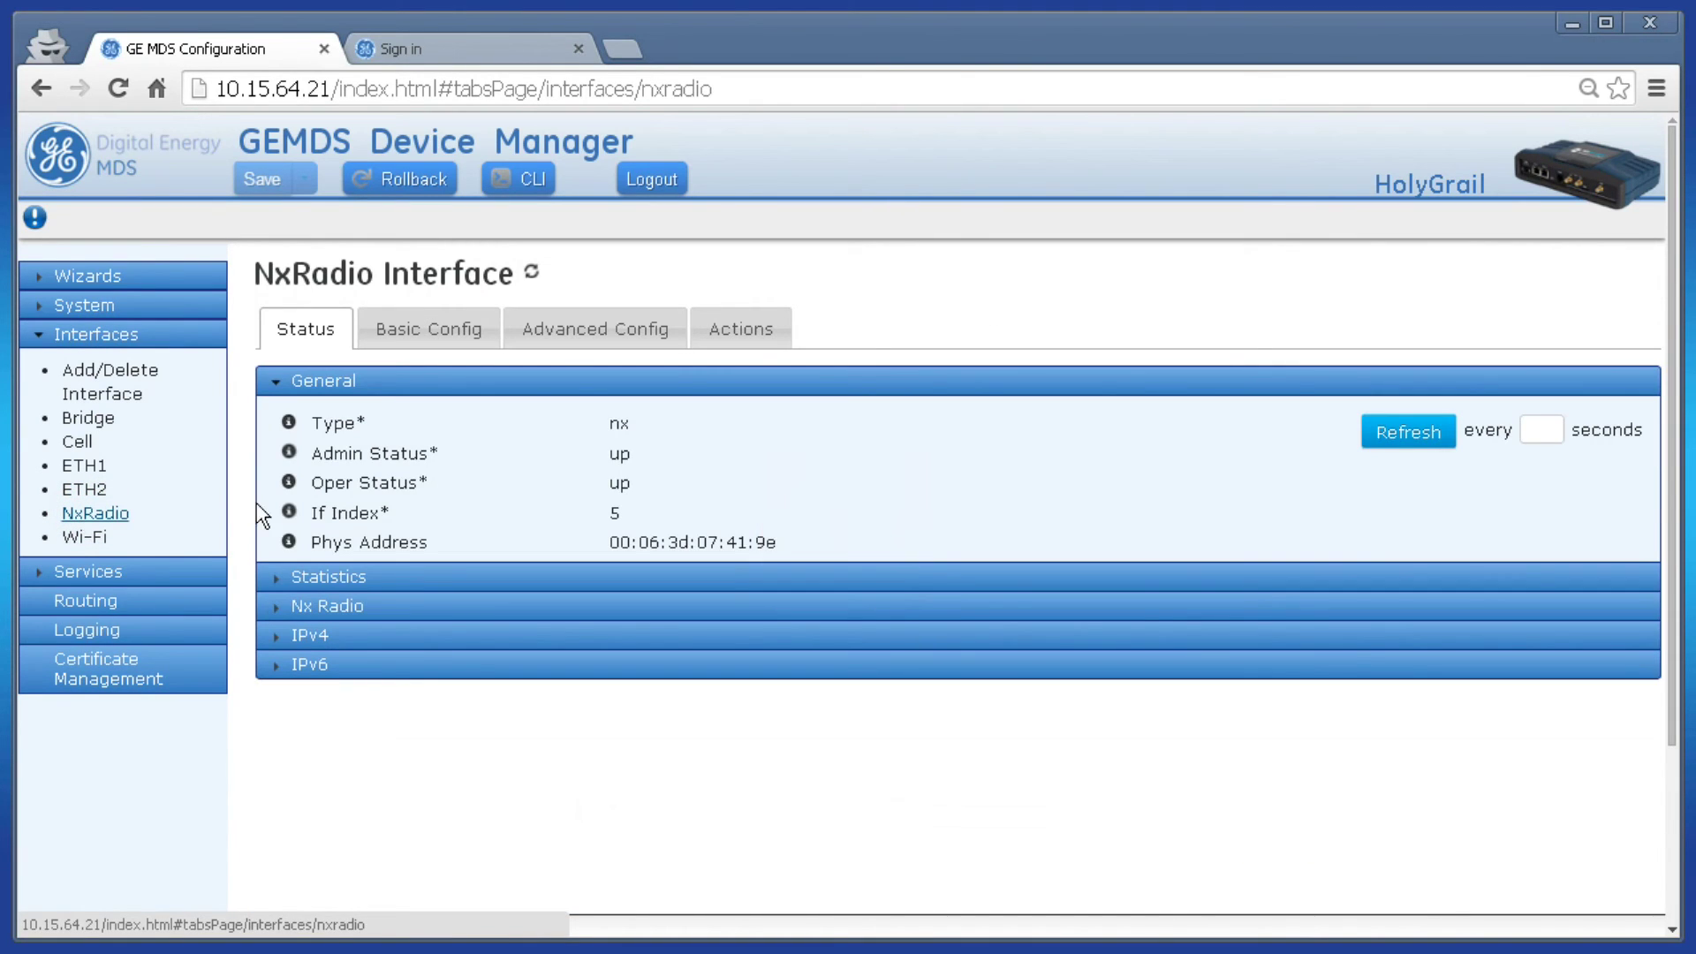
- Expand Nx Radio status and locate remote 10.15.64.23 associated at -67 Avg Rssi under Connected Remotes
click(365, 606)
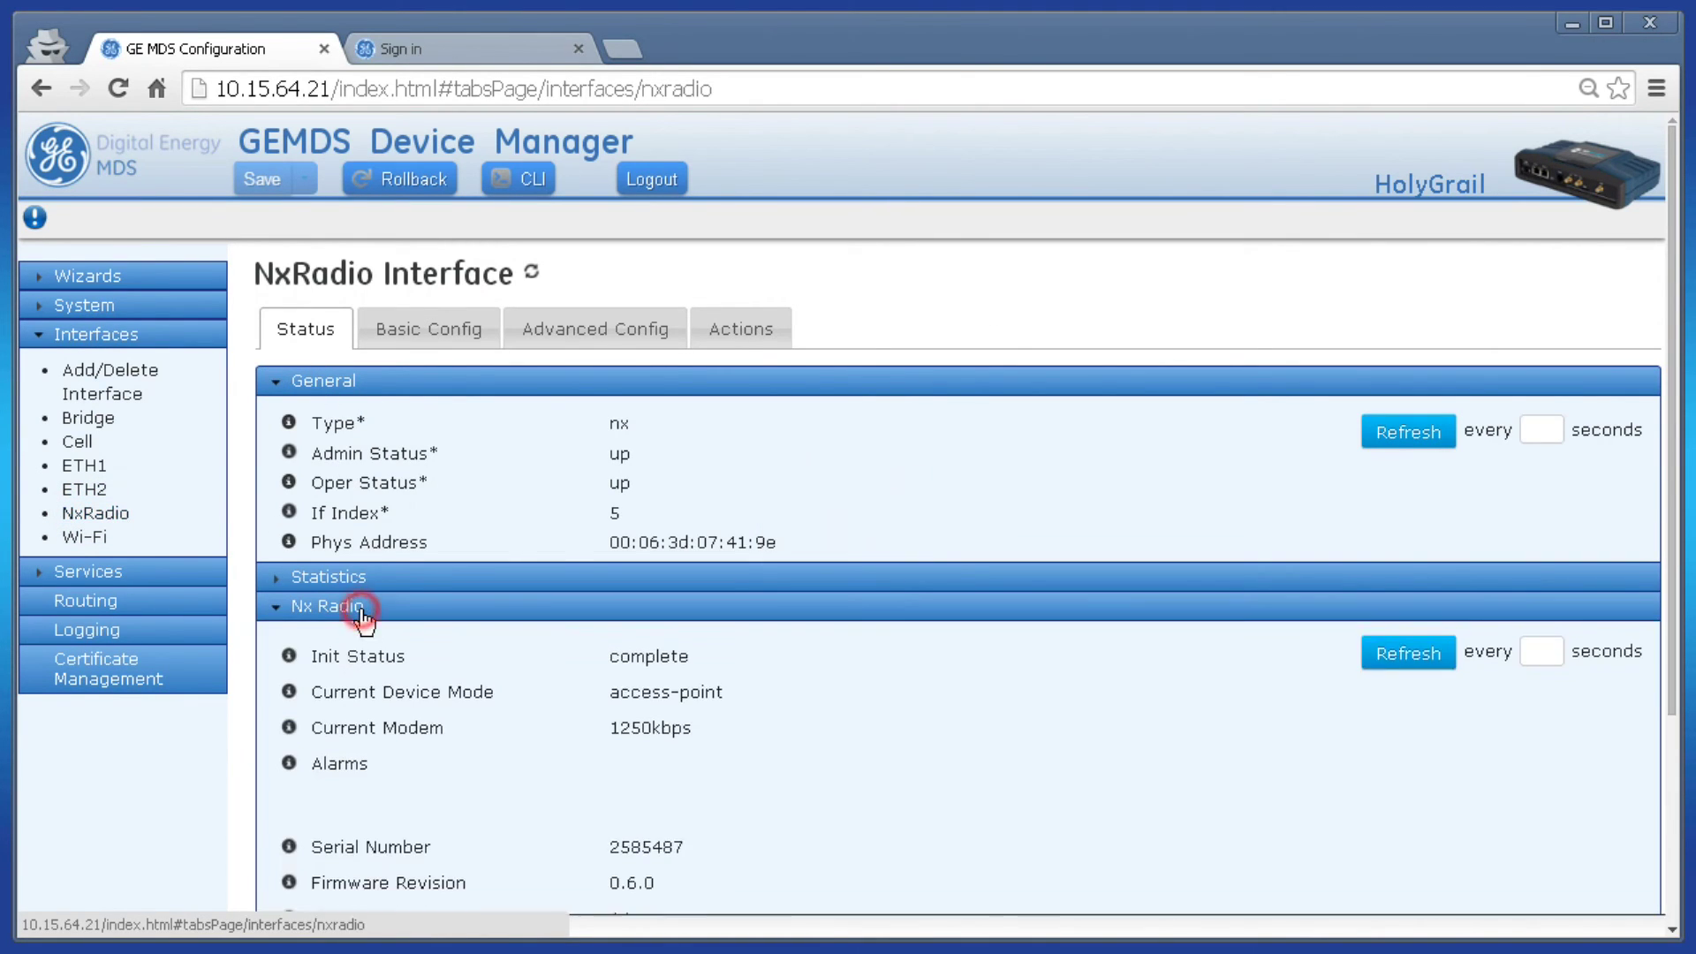
scroll(641, 671, down, 9)
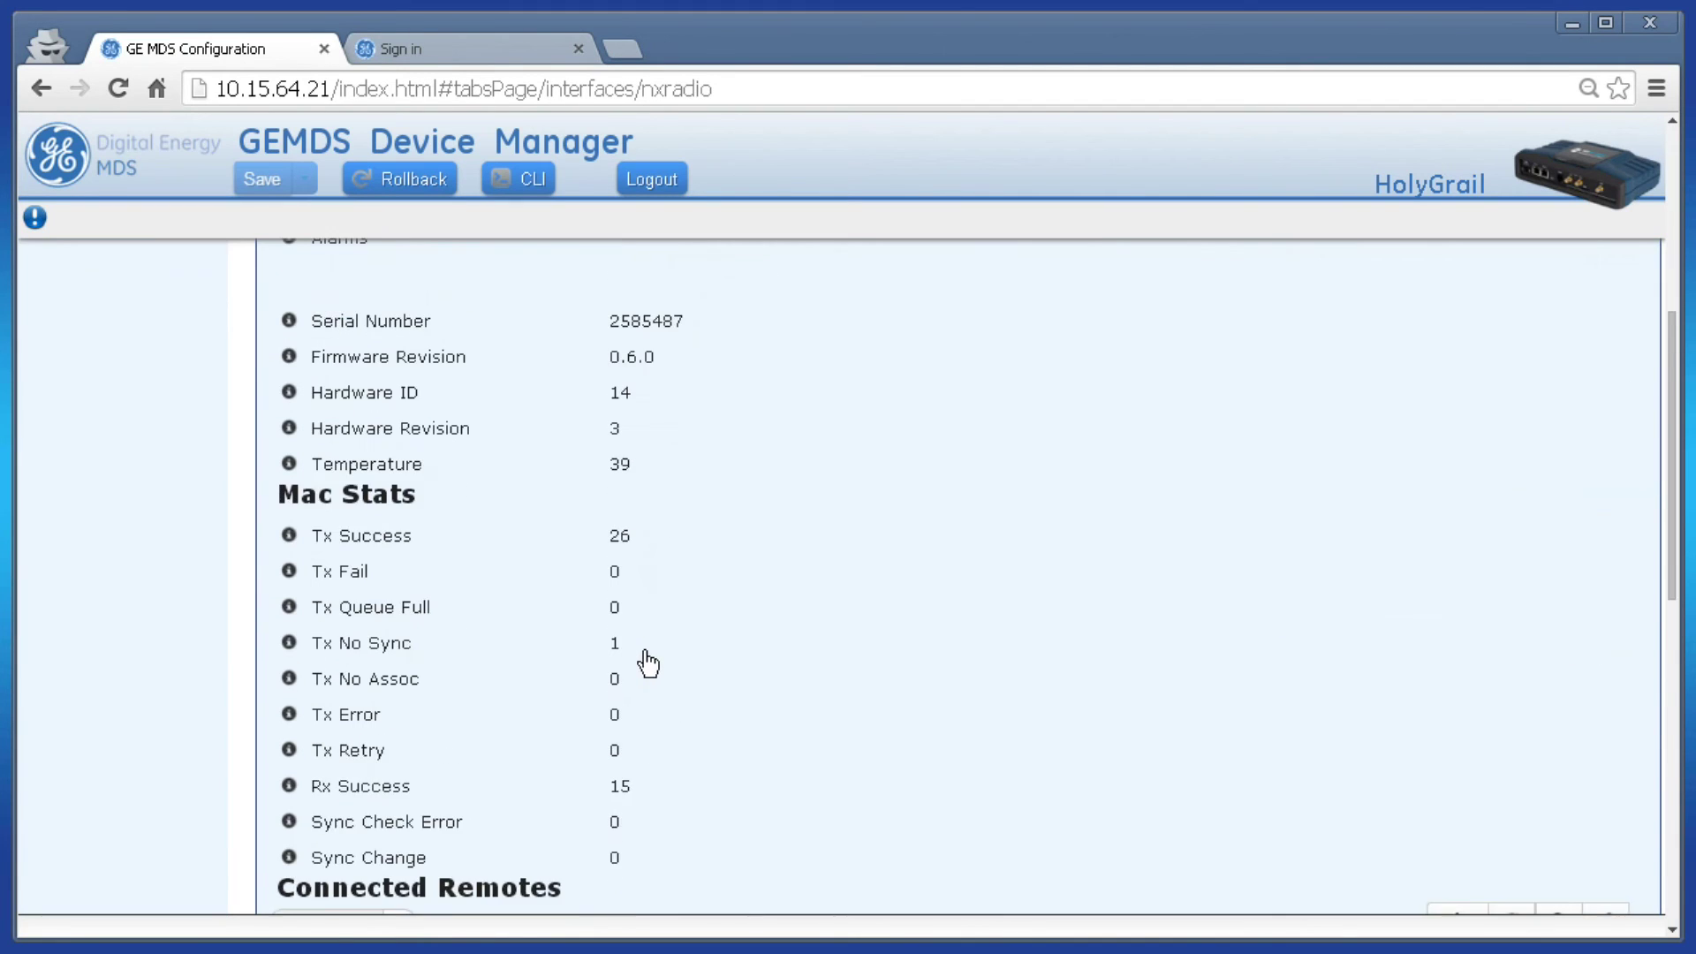
scroll(648, 663, down, 2)
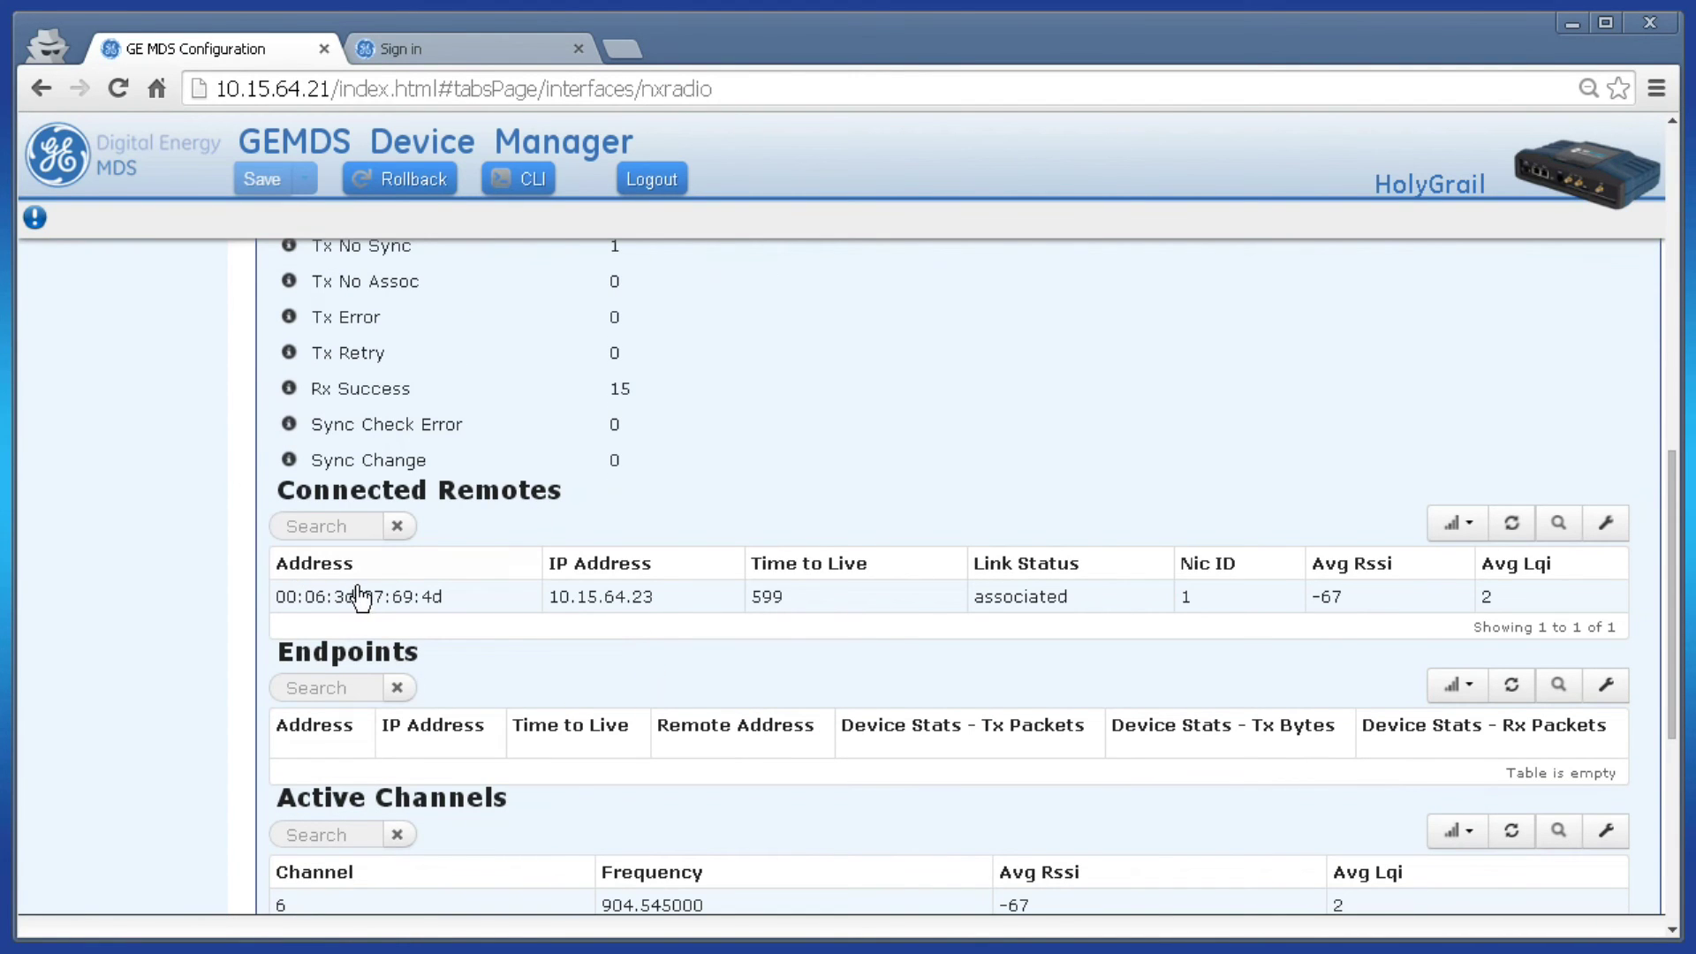
click(685, 604)
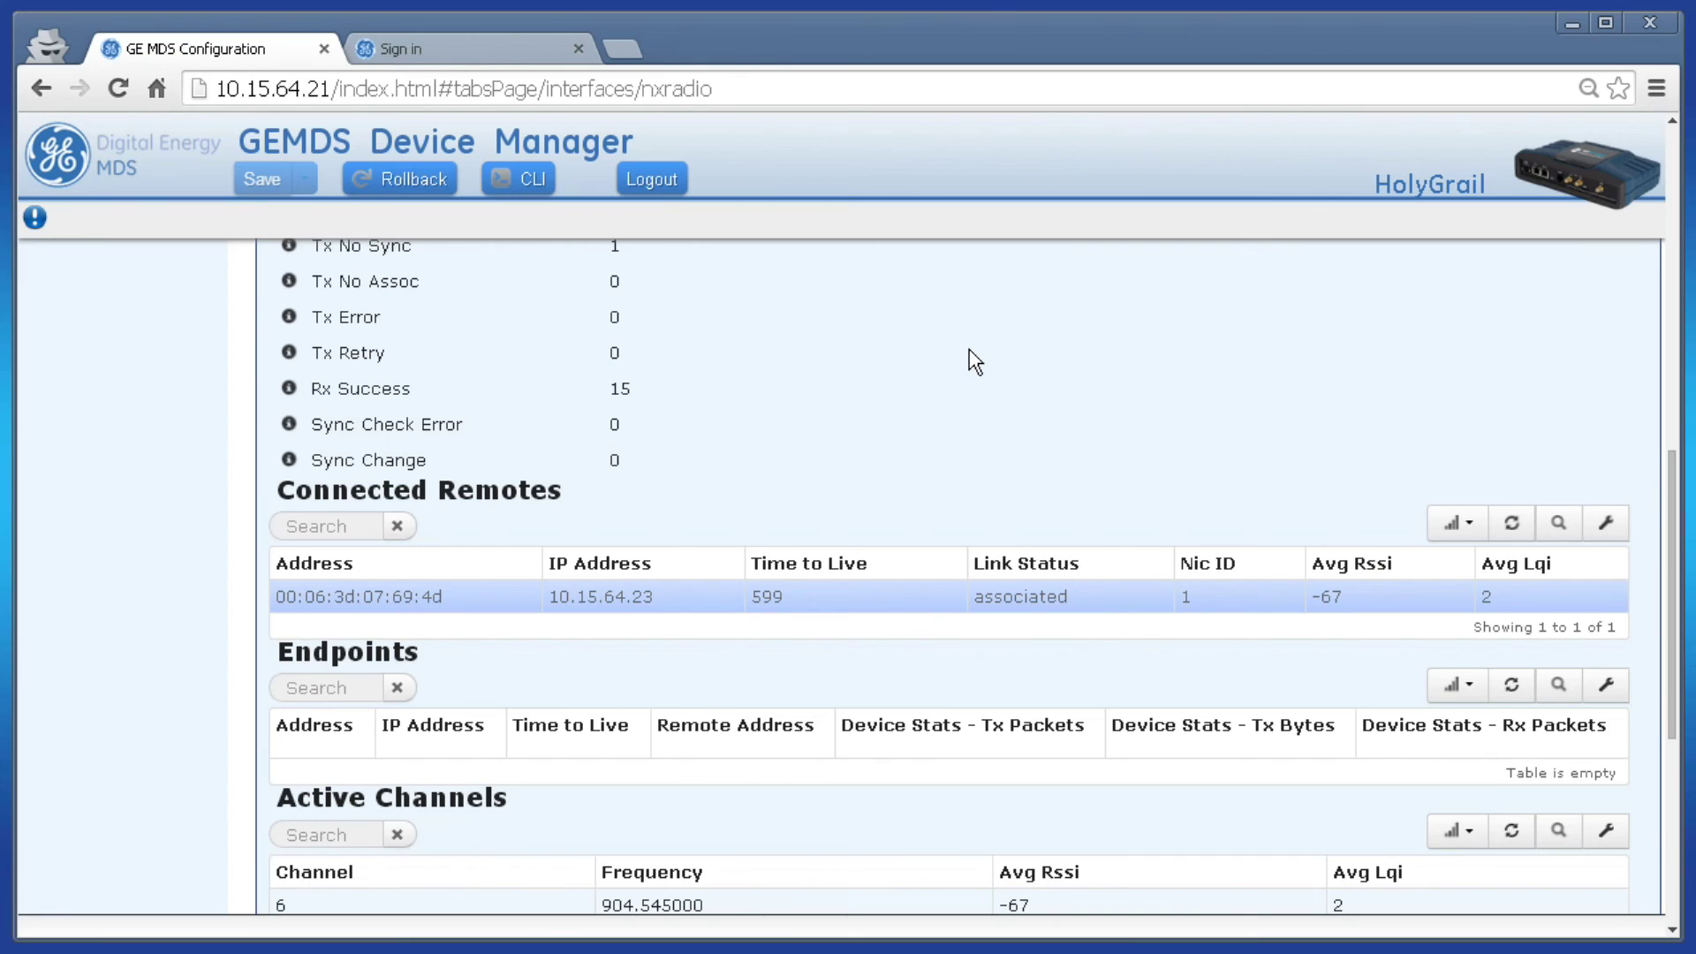
click(547, 186)
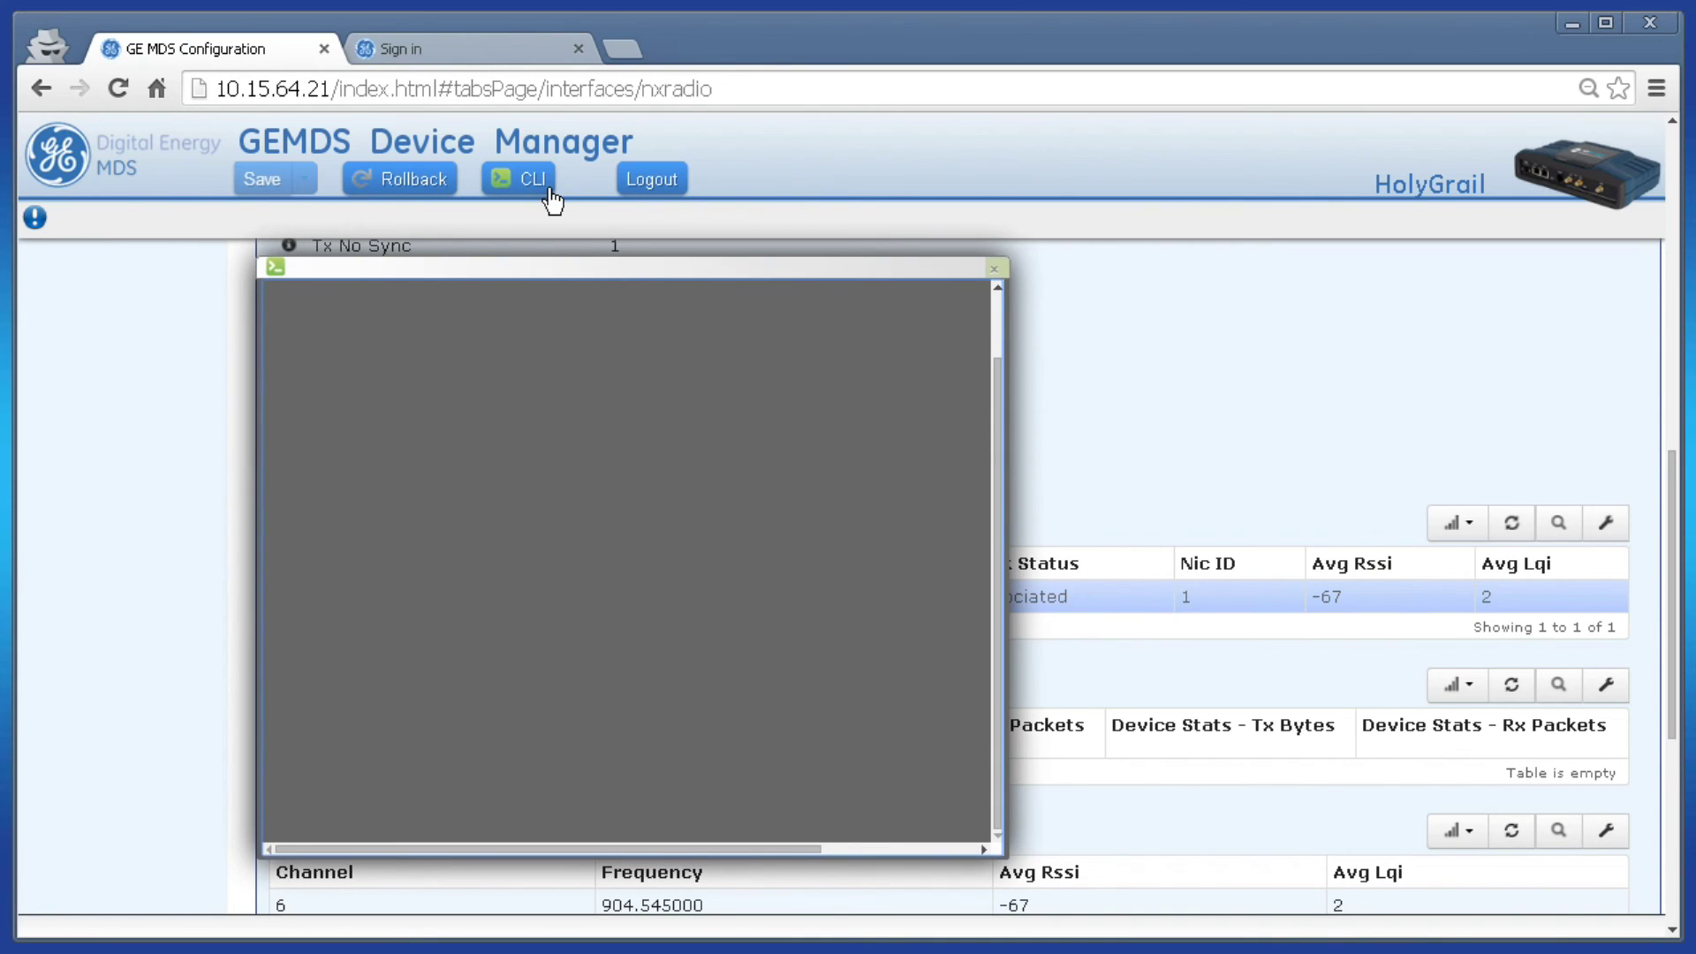
click(993, 267)
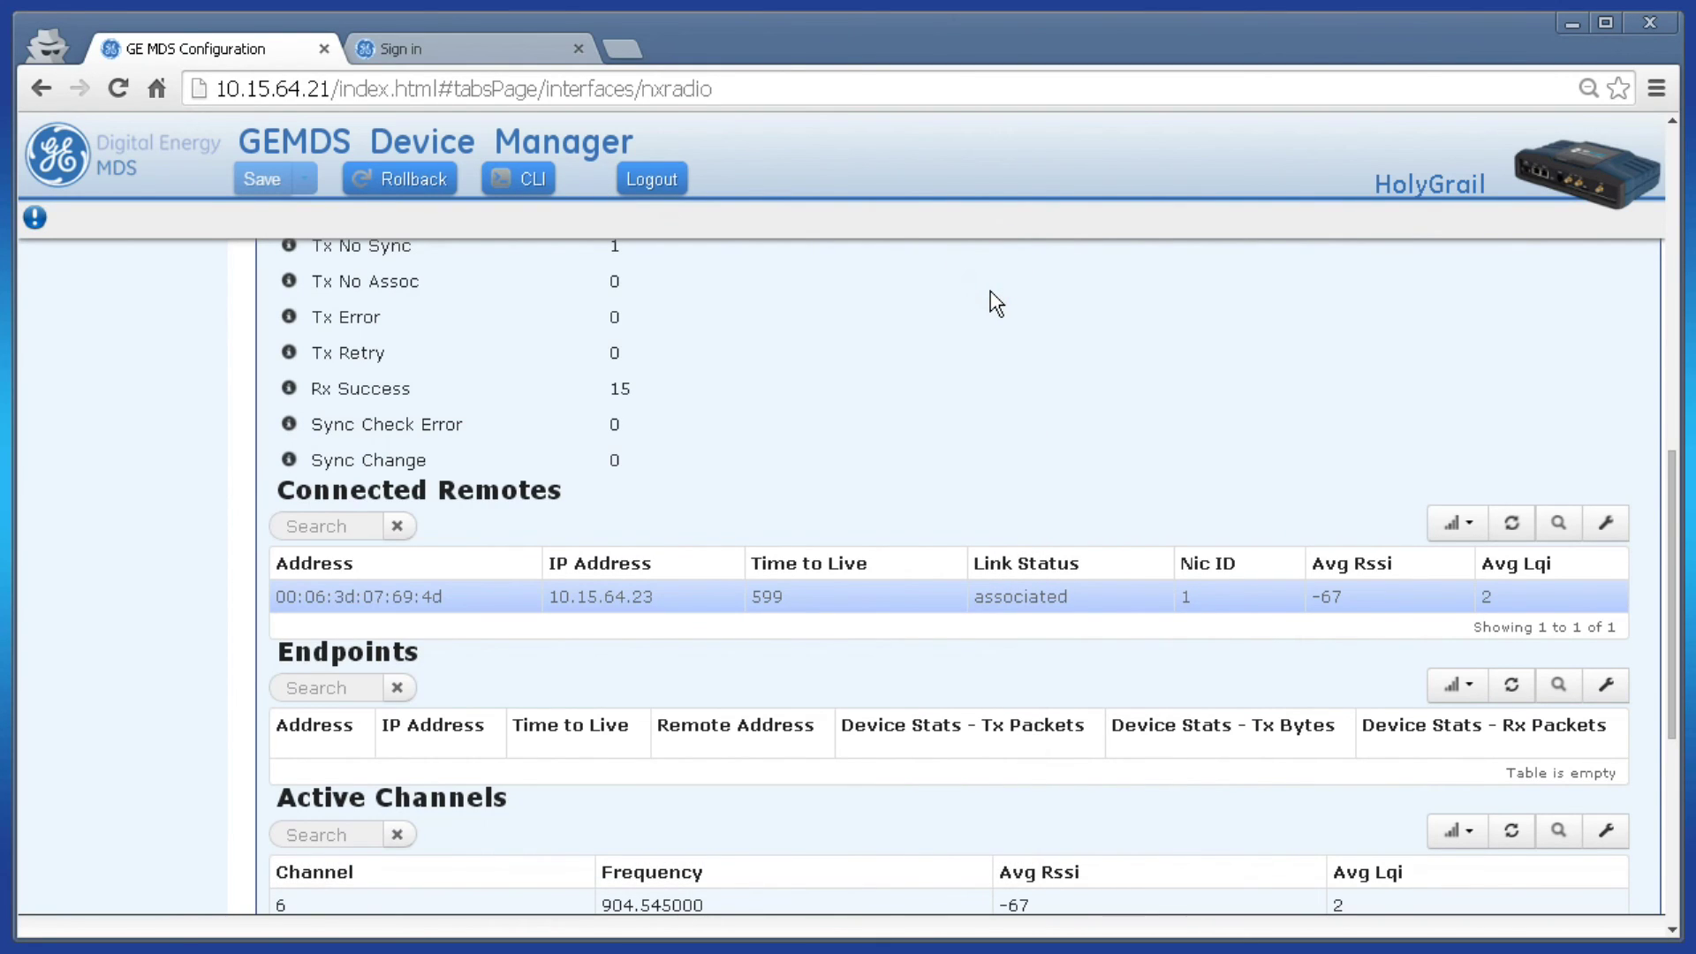